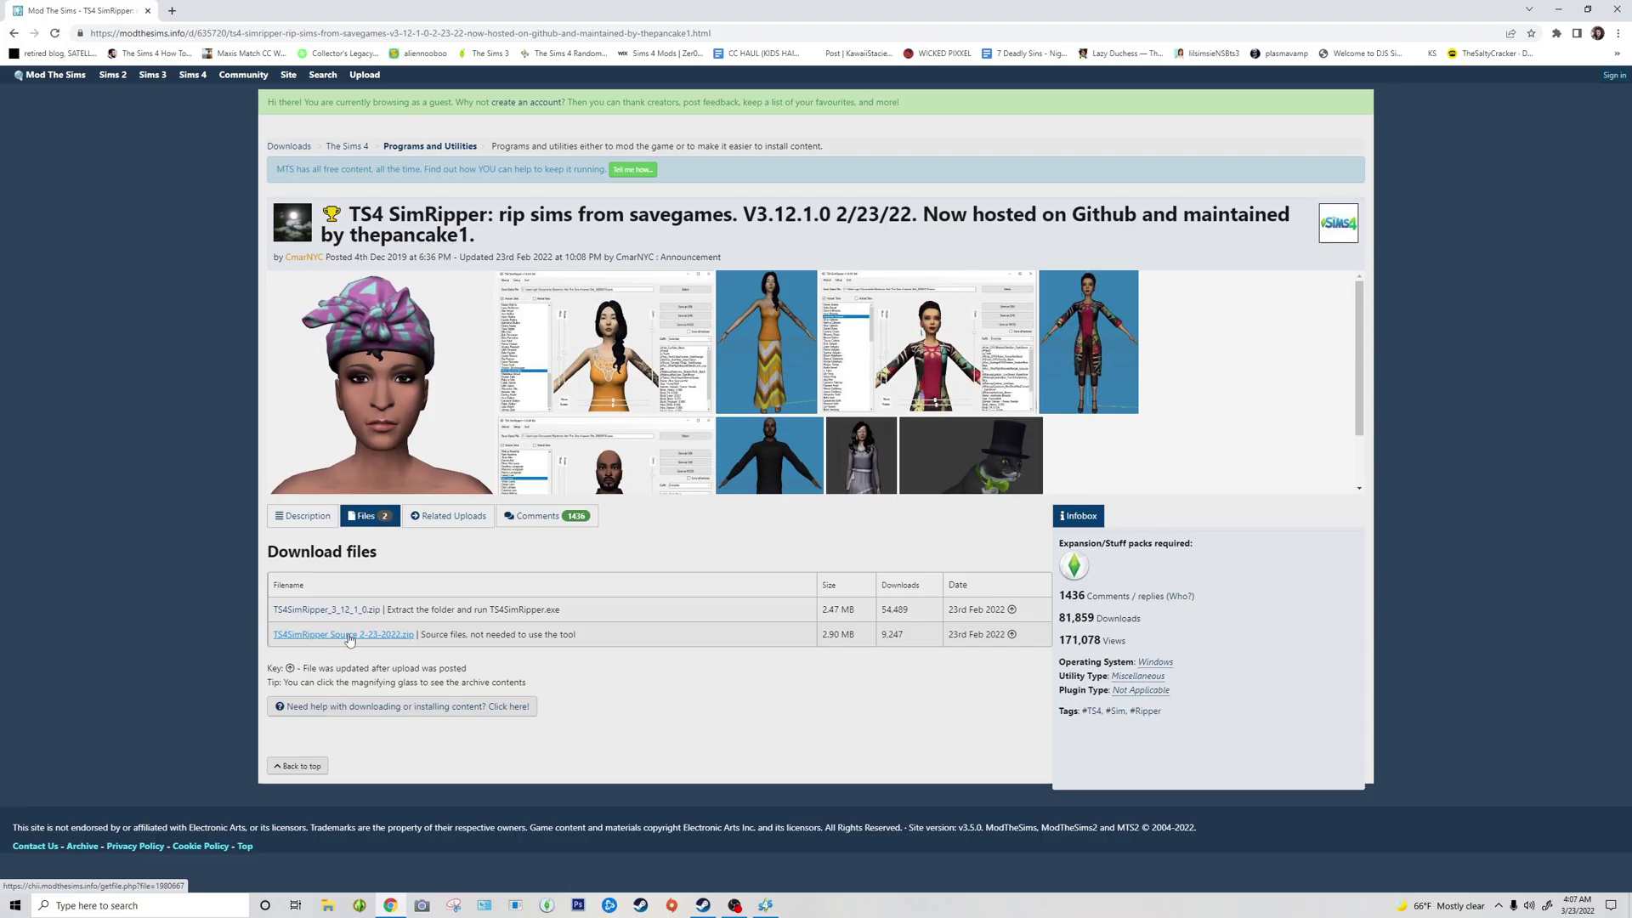
Step: Download TS4SimRipper_3_12_1_0.zip from the Mod The Sims download page
click(348, 610)
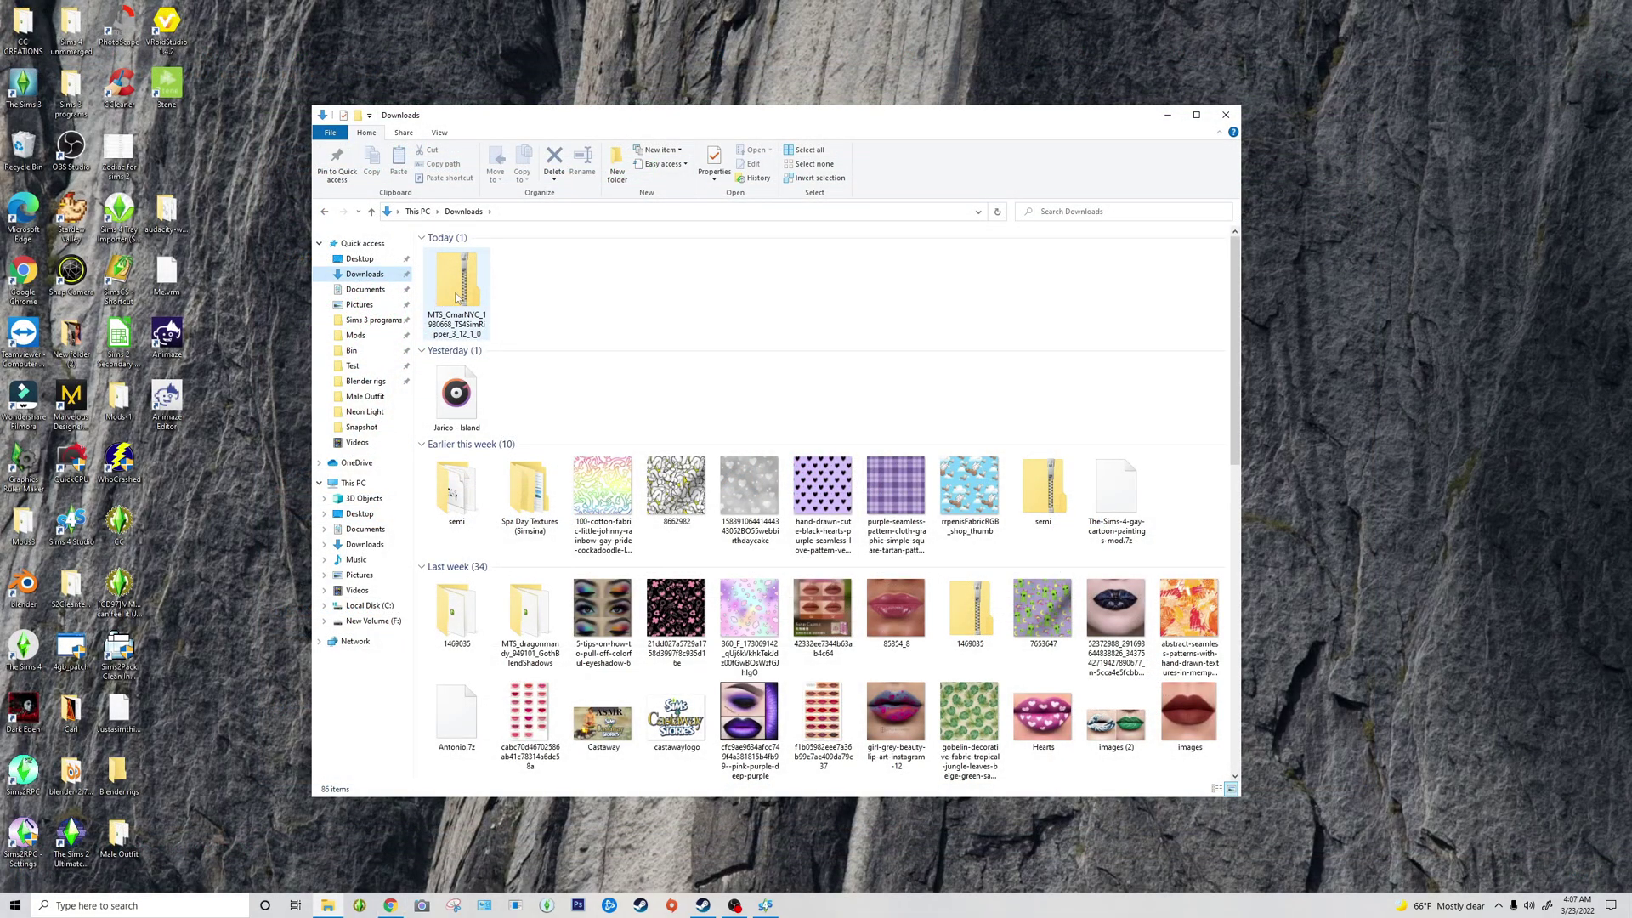
Step: Extract the zip with 7-Zip and move the TS4SimRipper_3_12_1_0 folder onto the desktop
right_click(456, 297)
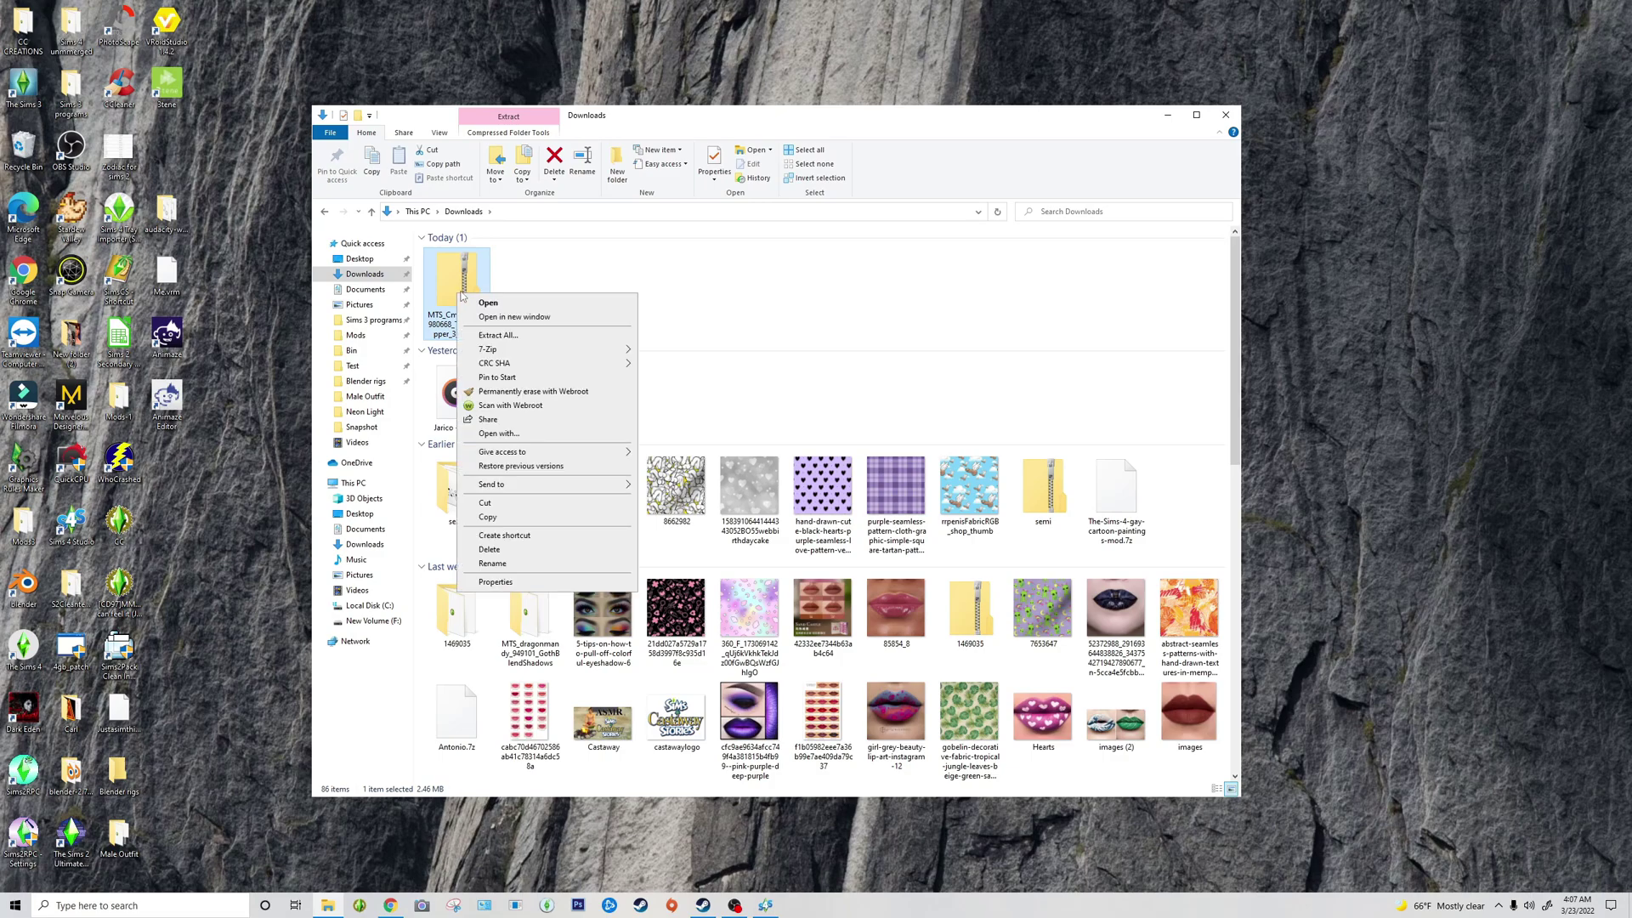
mouse_move(505, 350)
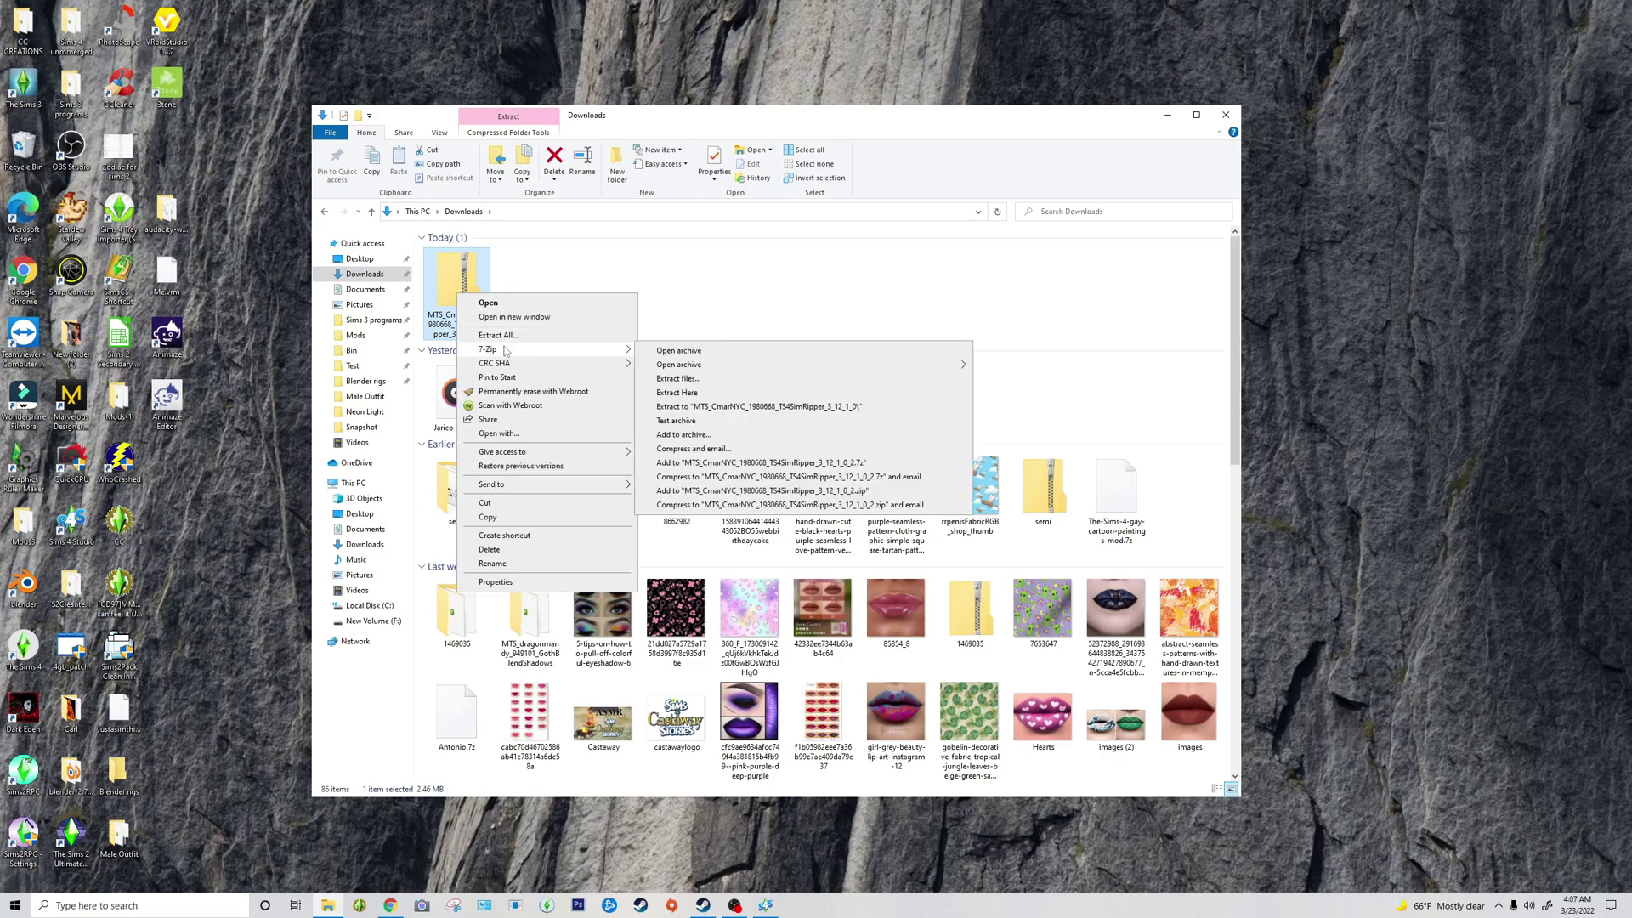
click(675, 406)
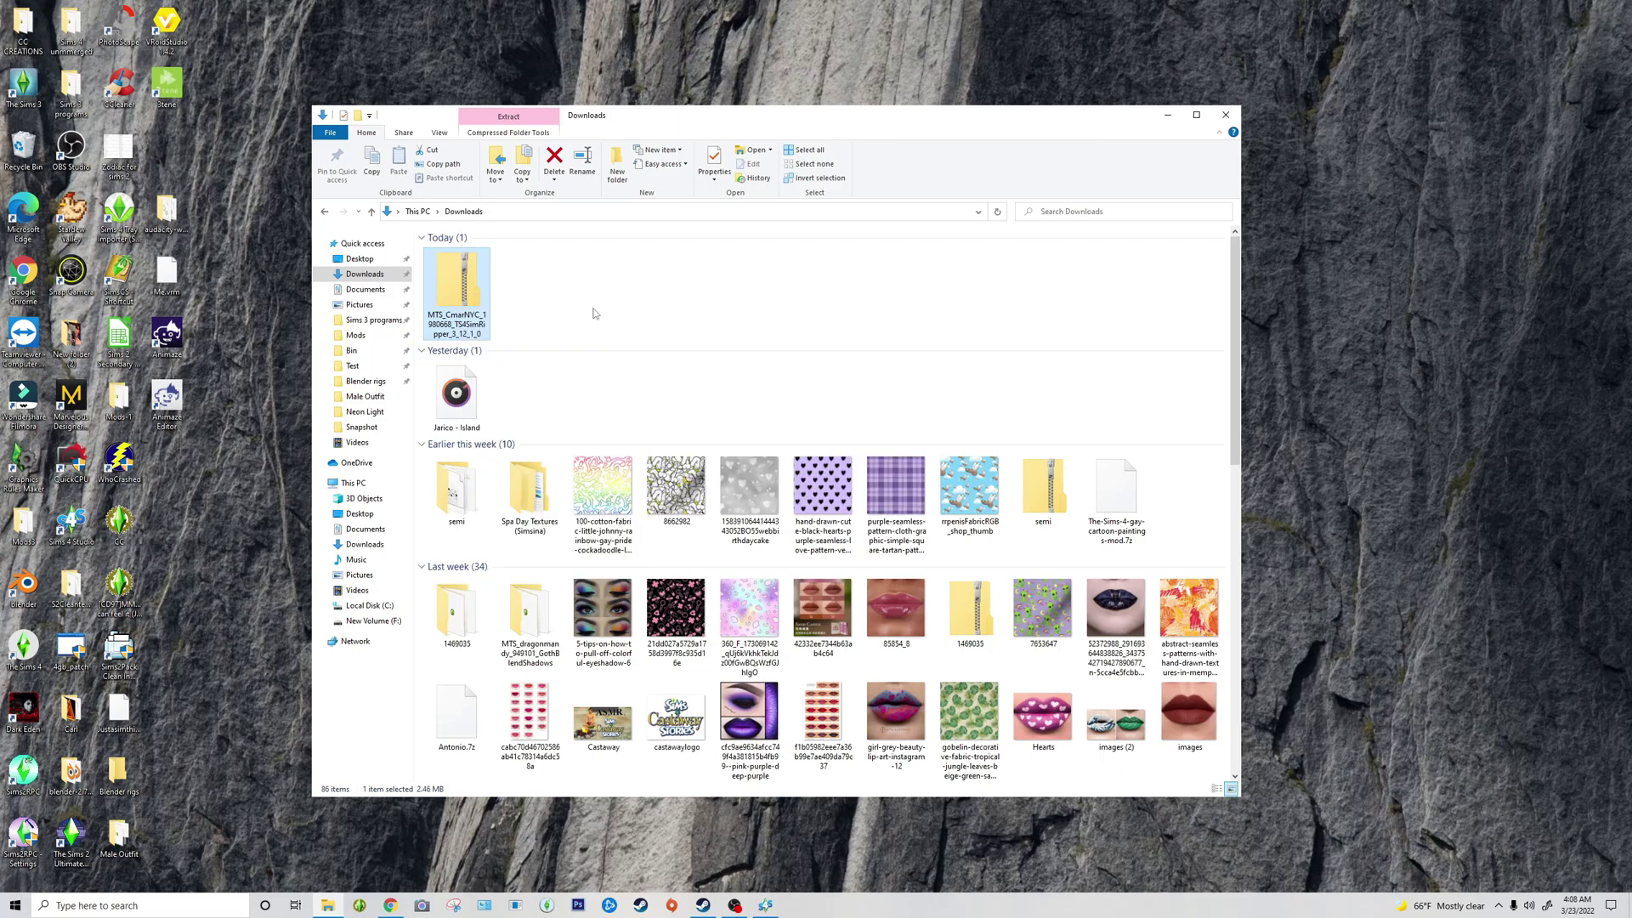
click(539, 293)
double_click(539, 293)
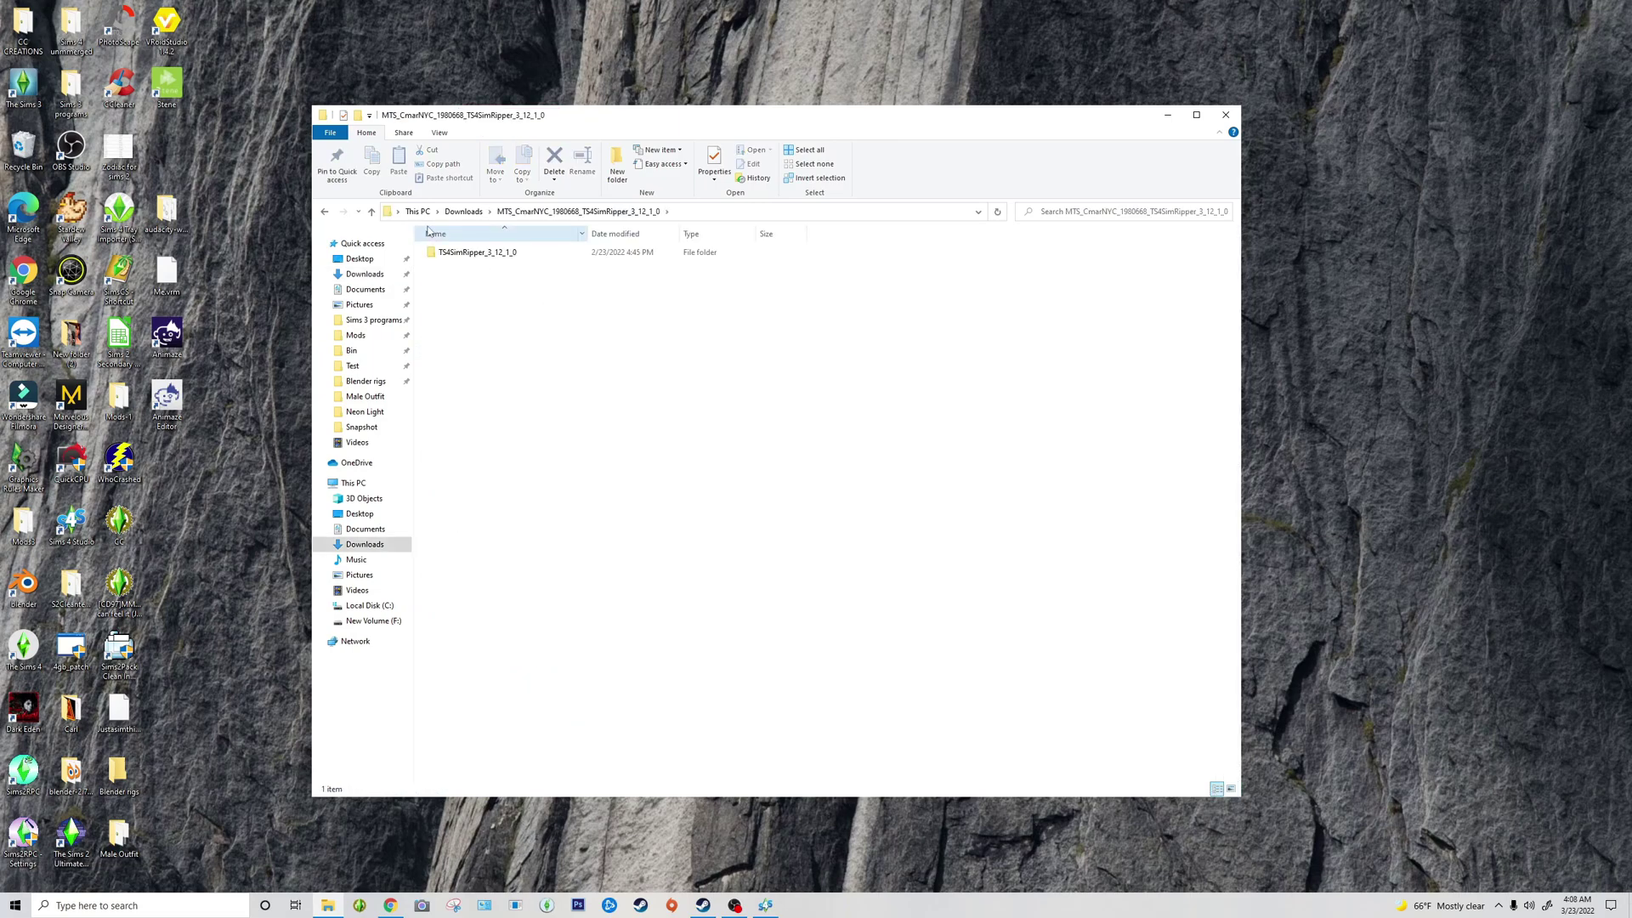
drag(465, 252, 286, 372)
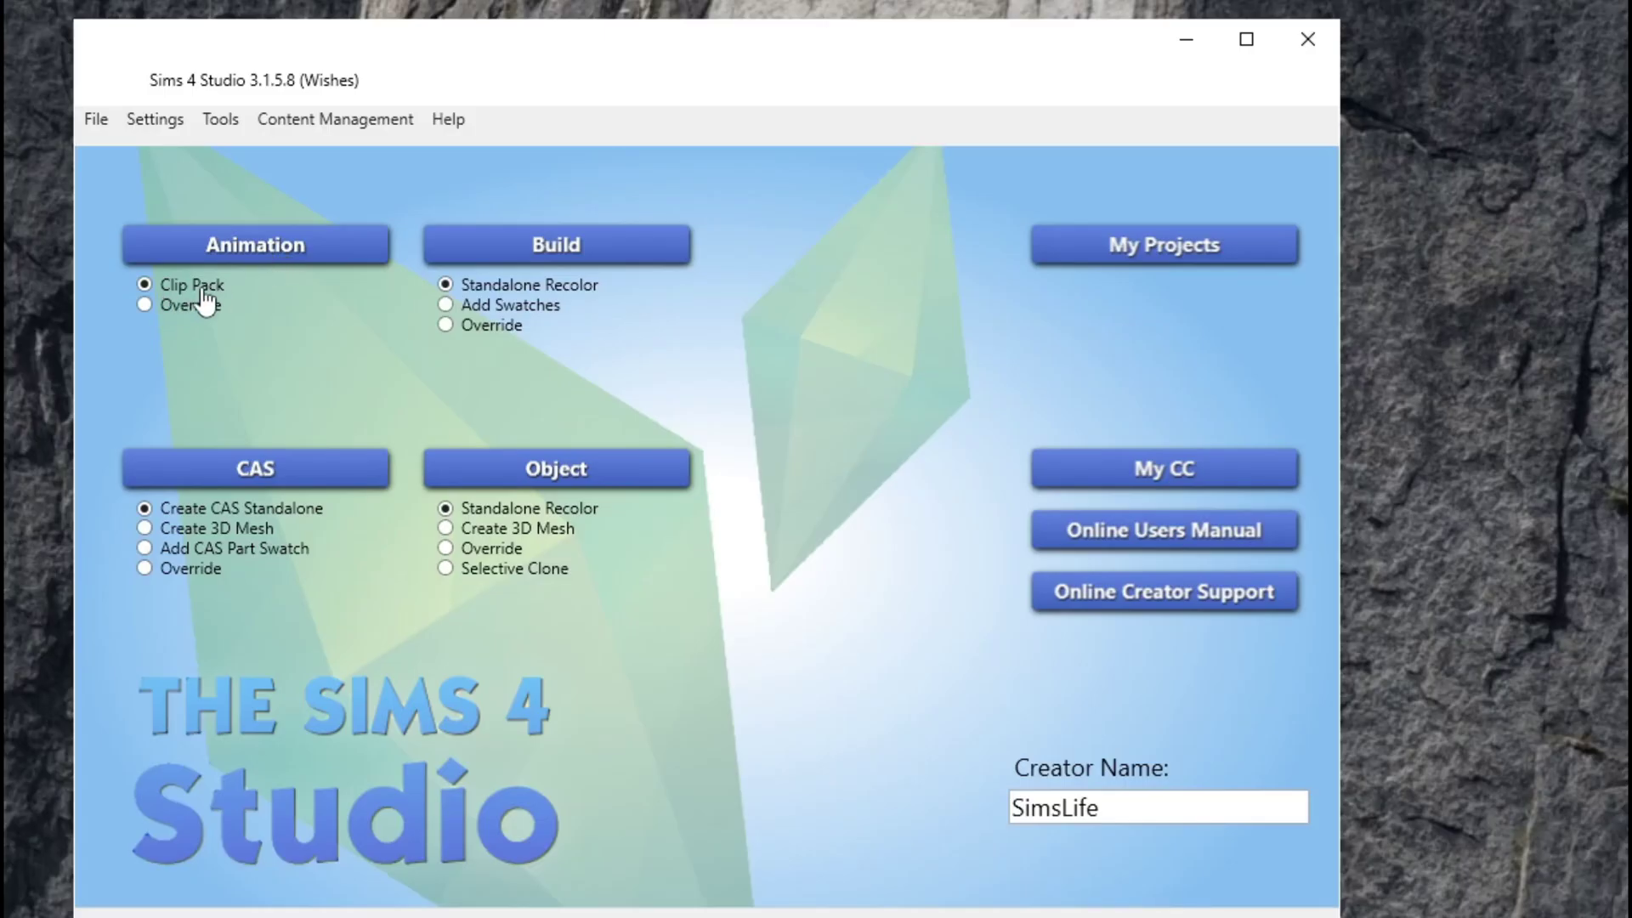
Step: Create a new Animation clip pack and save its package as testing in Blender rigs
click(230, 251)
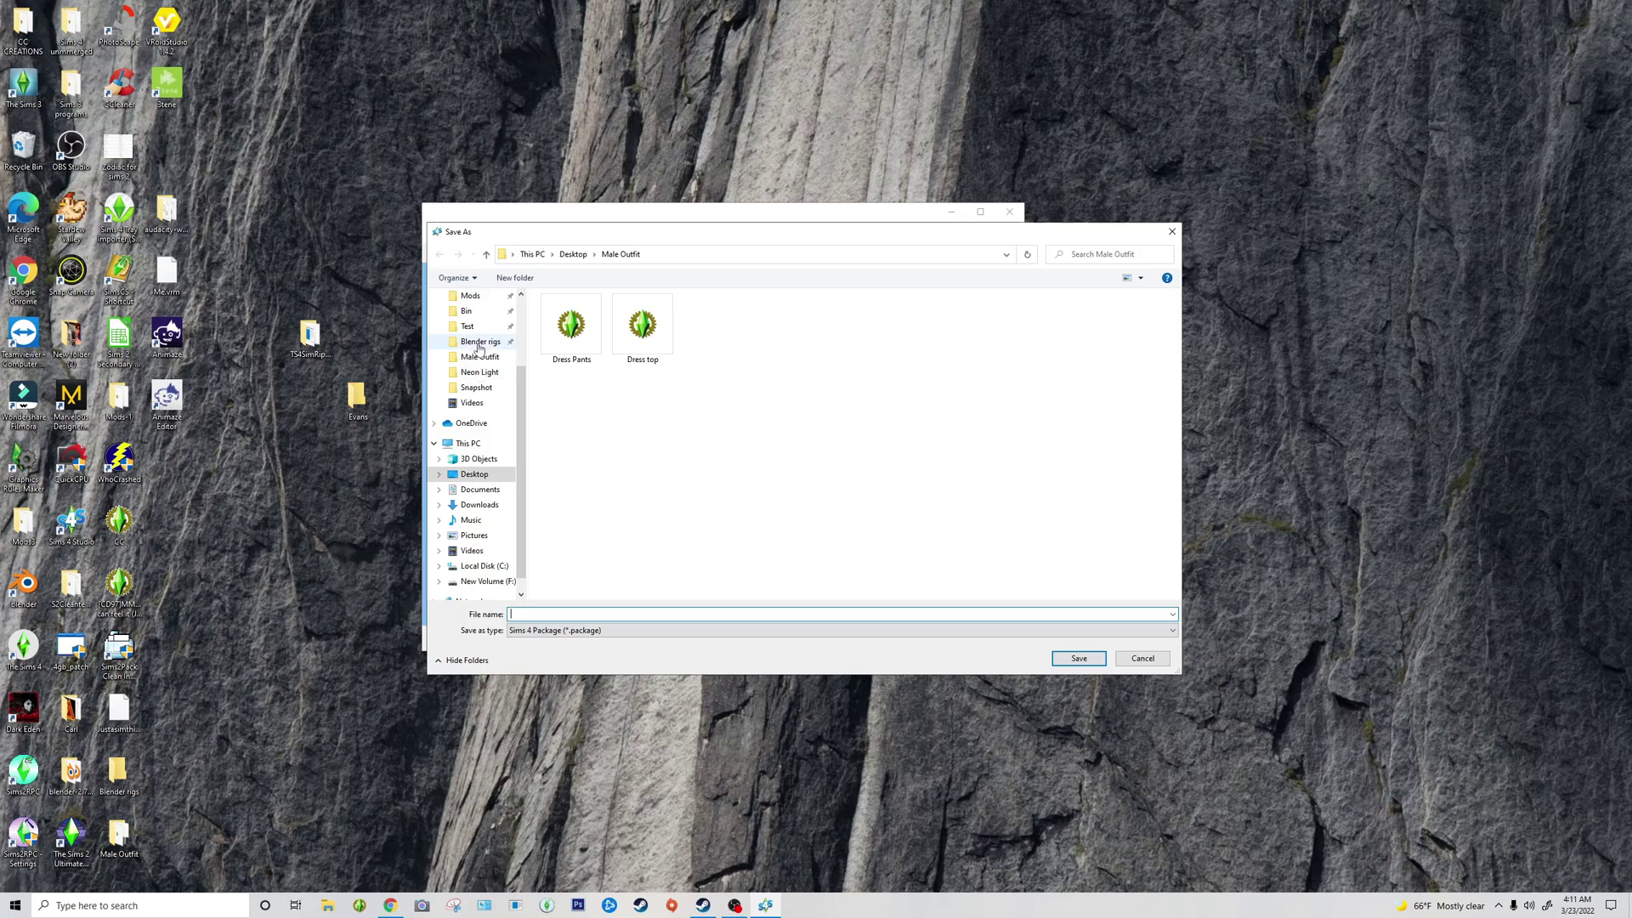
click(477, 342)
click(616, 613)
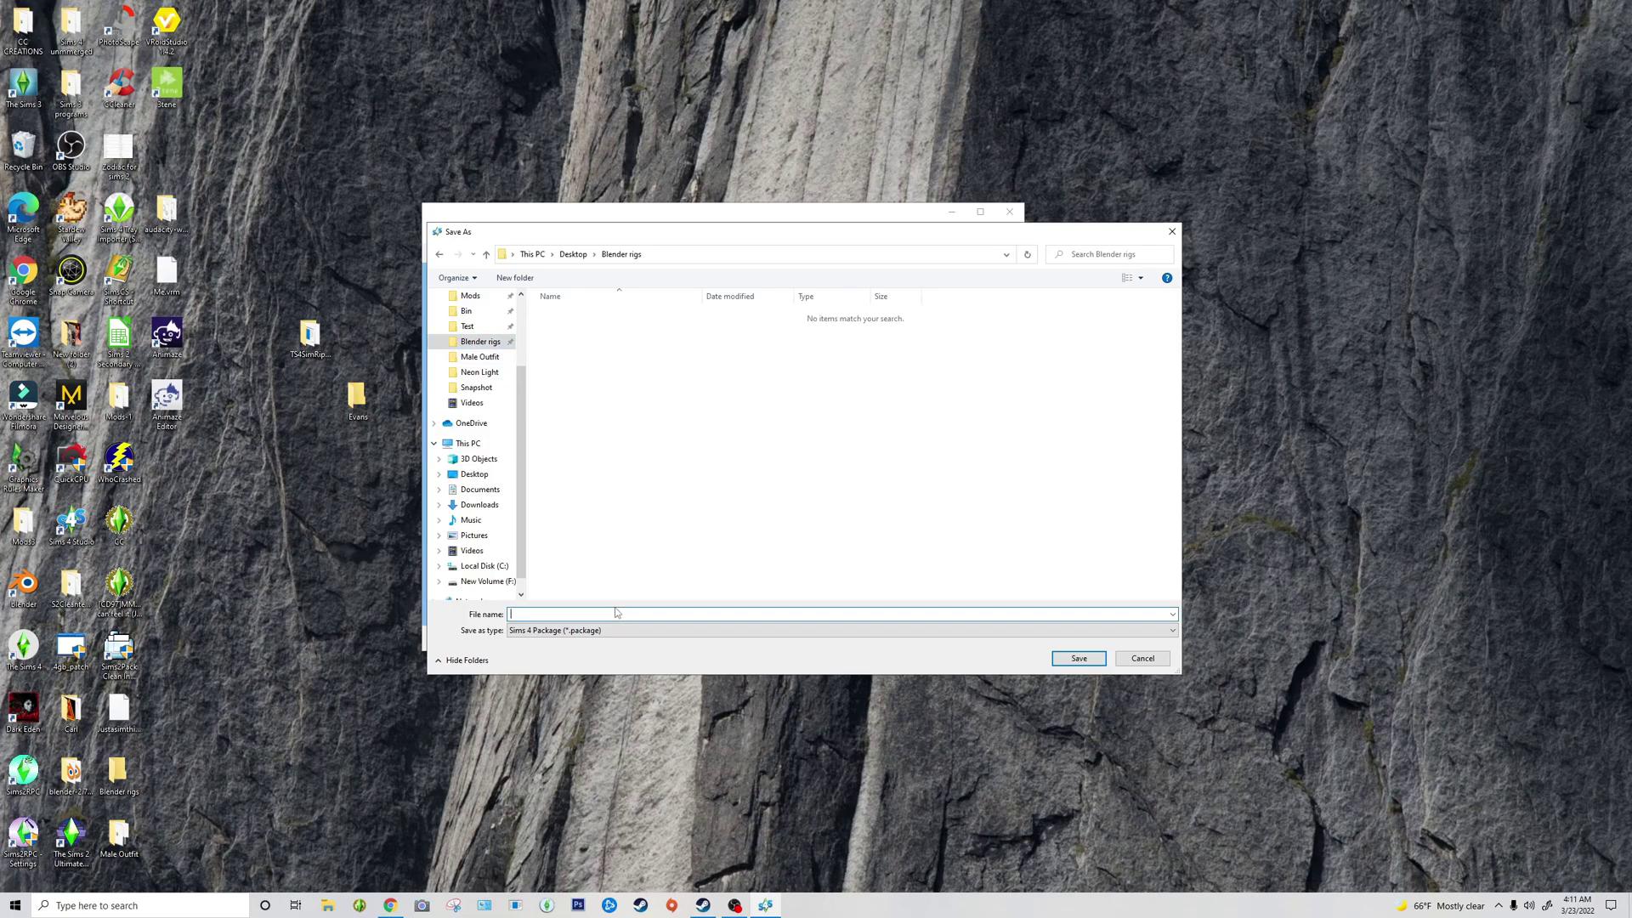
text(testin)
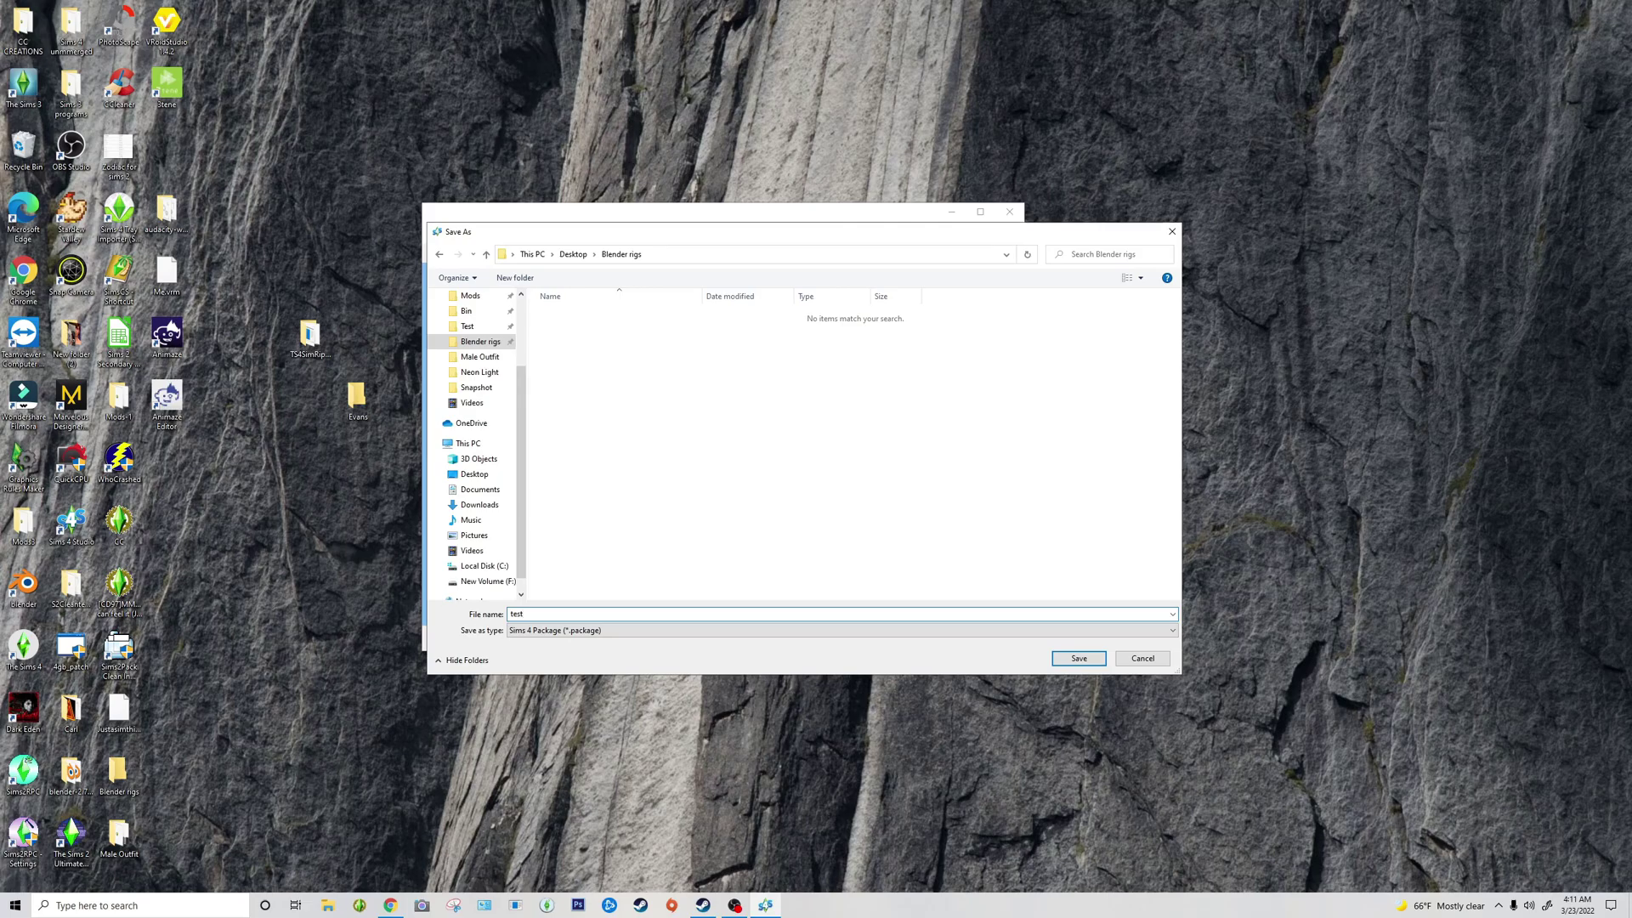
Step: Save the pack, then set the clip's rig to Adult Male and name it testing
click(1063, 660)
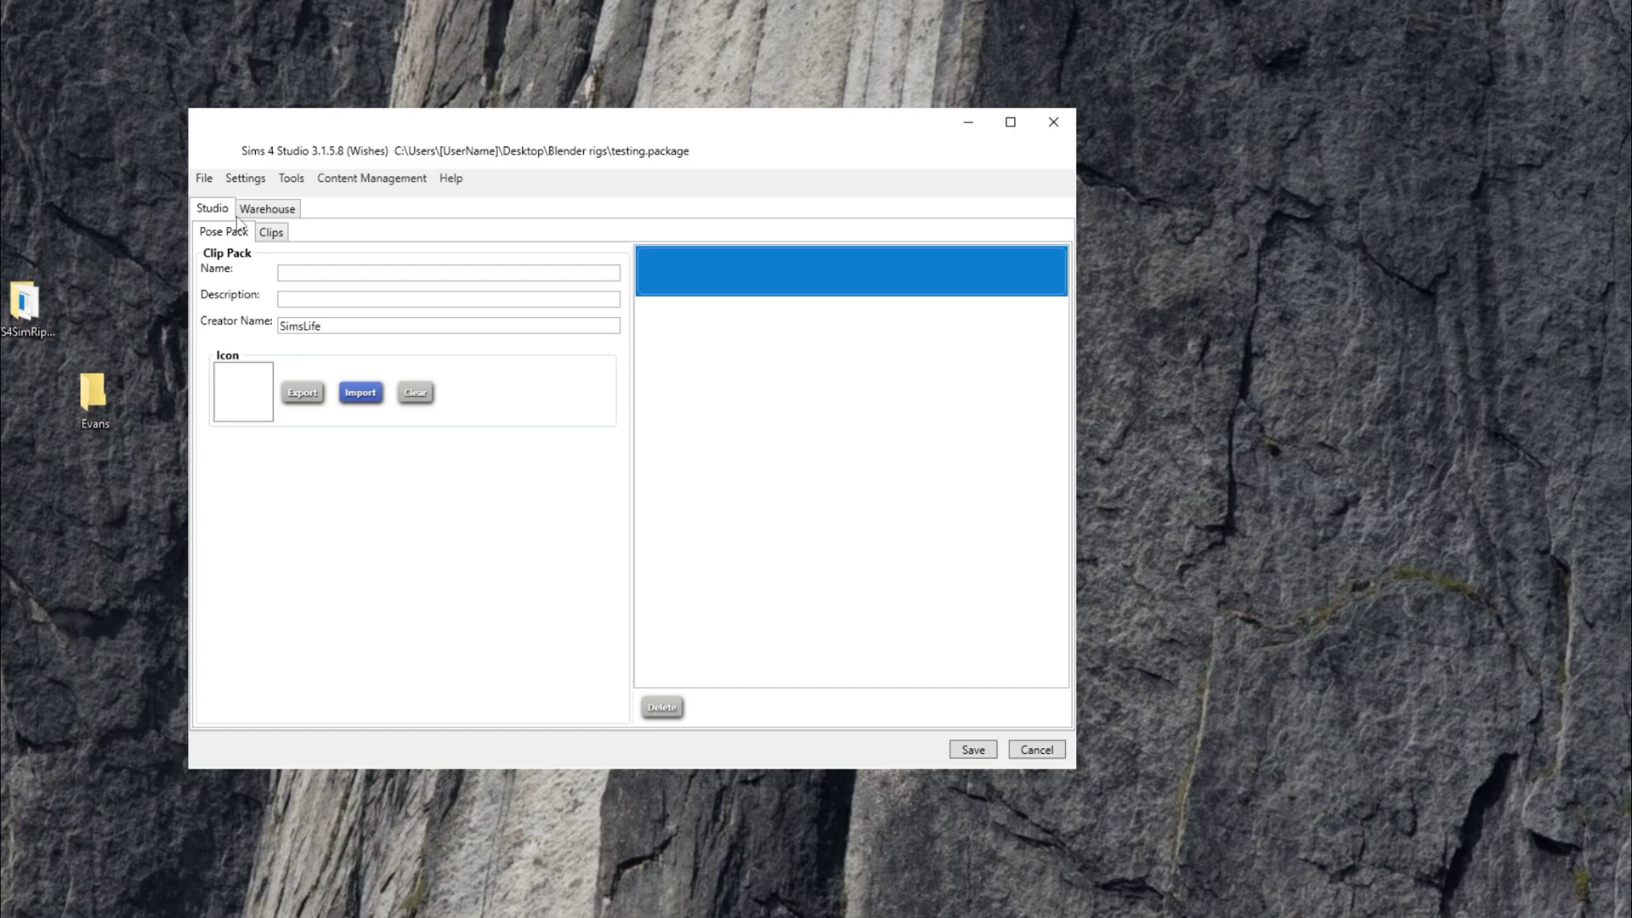
click(270, 233)
click(409, 464)
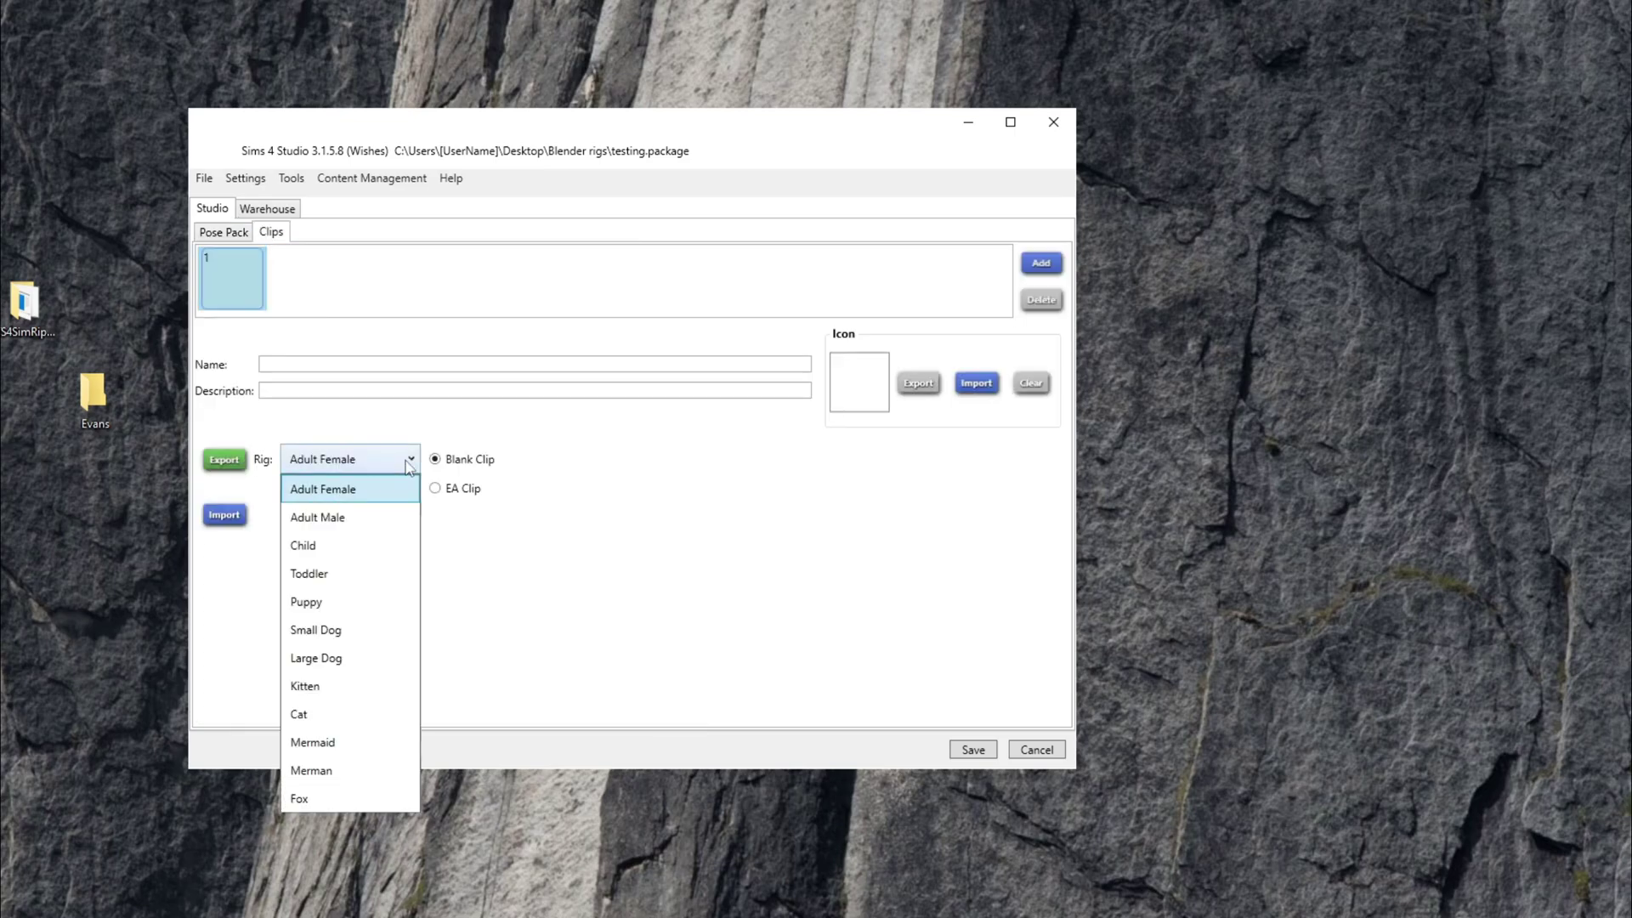
click(336, 516)
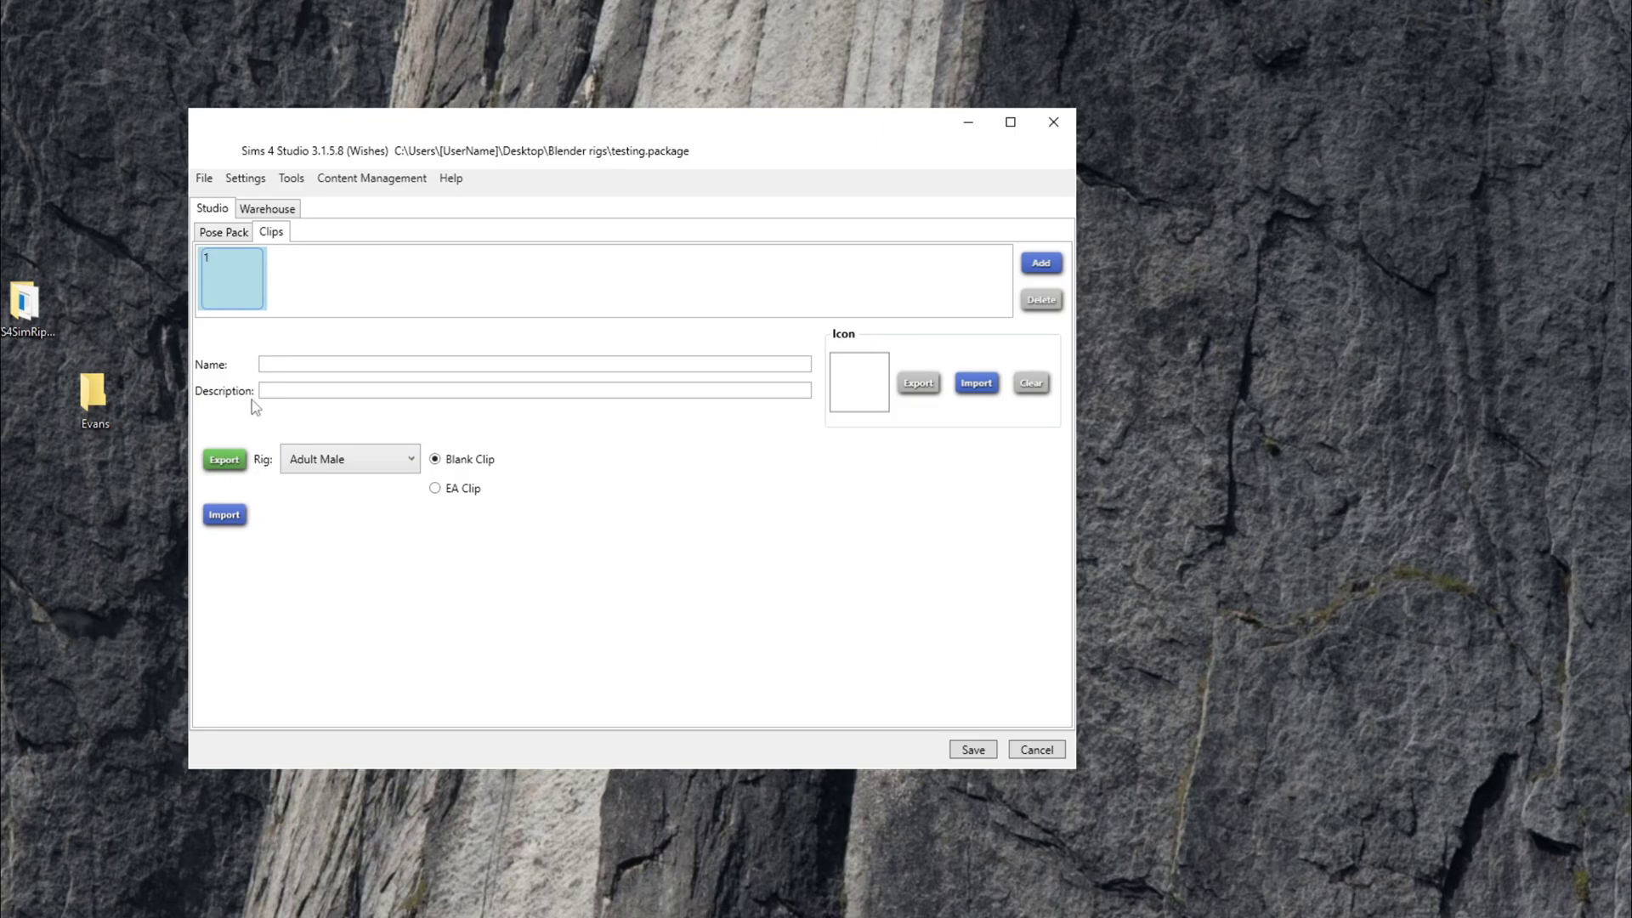
click(294, 367)
text(testing)
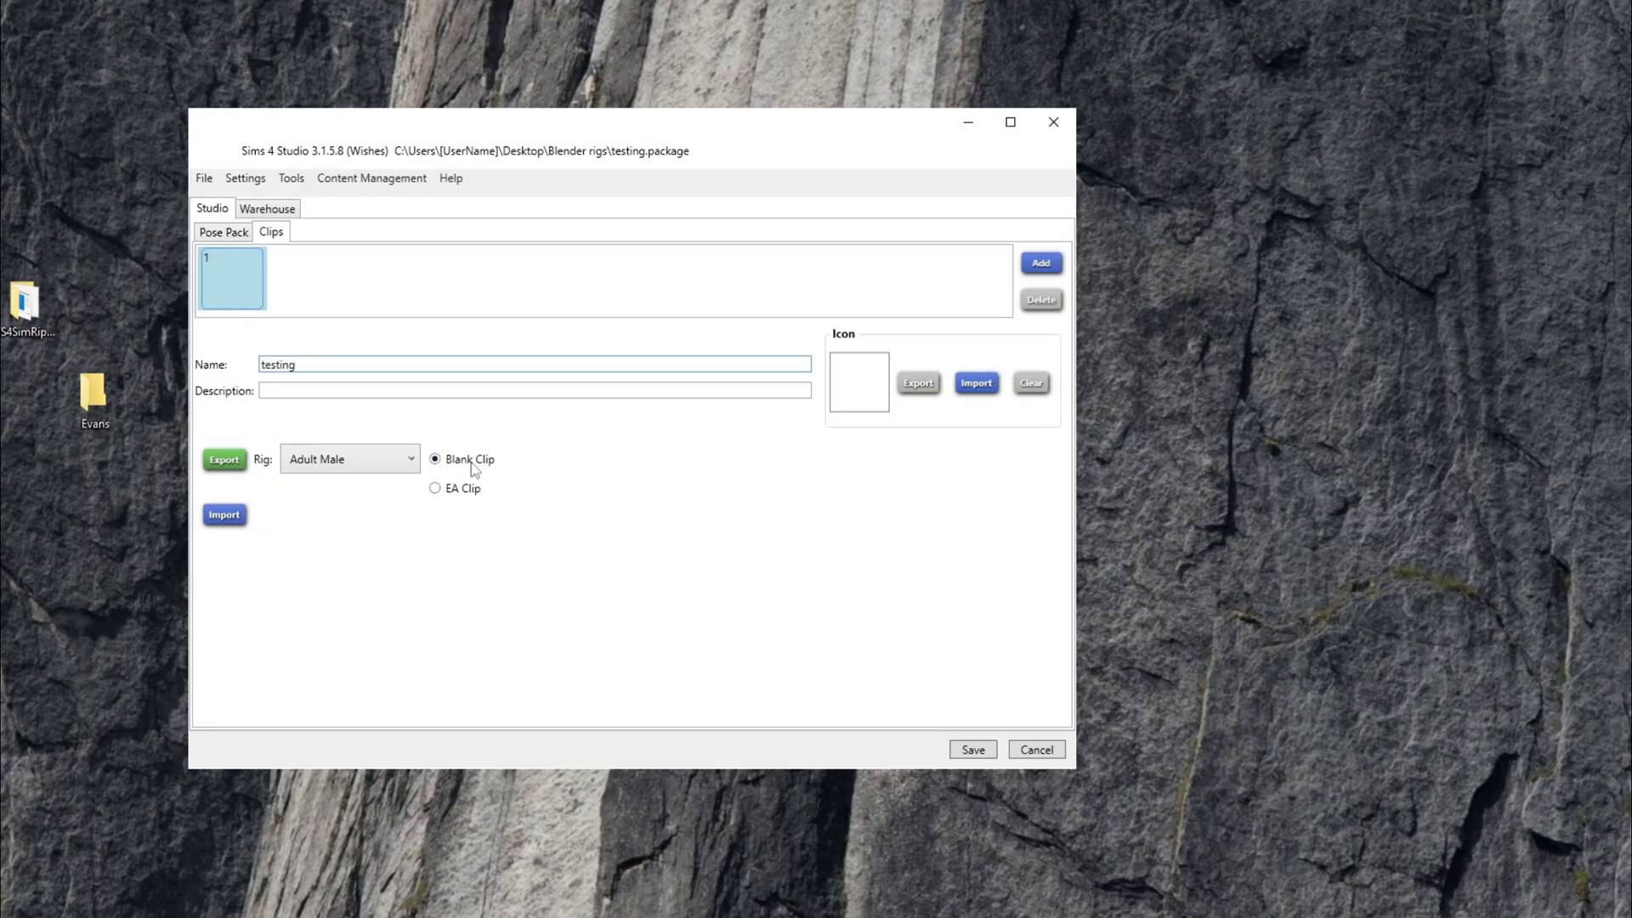
Step: Export the clip as a Blender file named Male.blend into Blender rigs
click(241, 463)
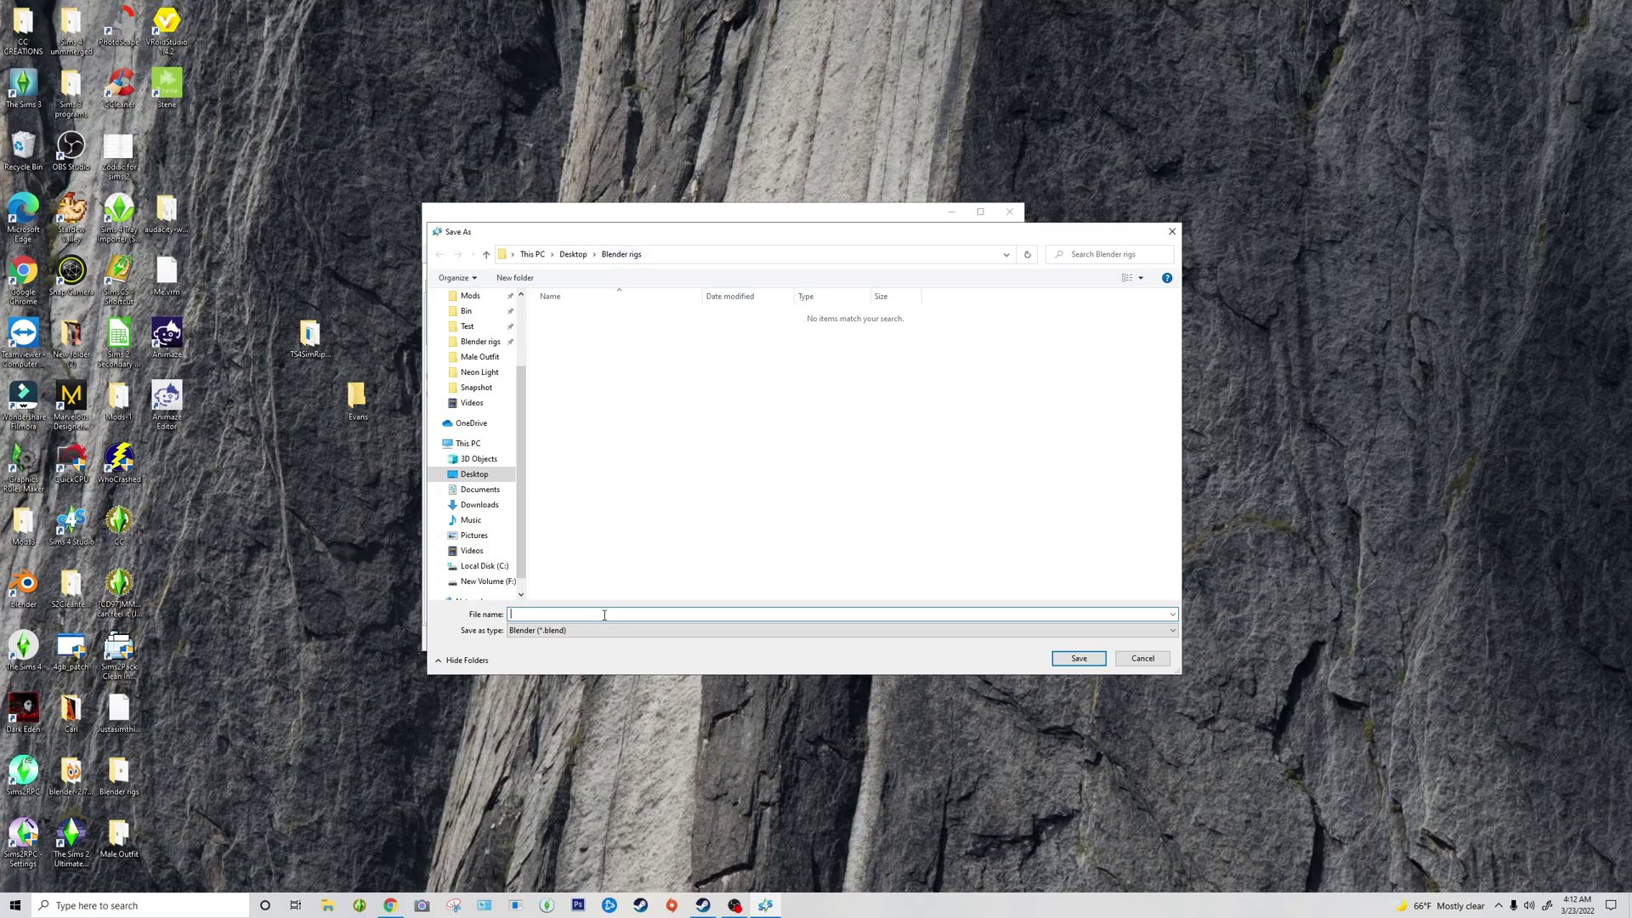
text(Male)
key(Return)
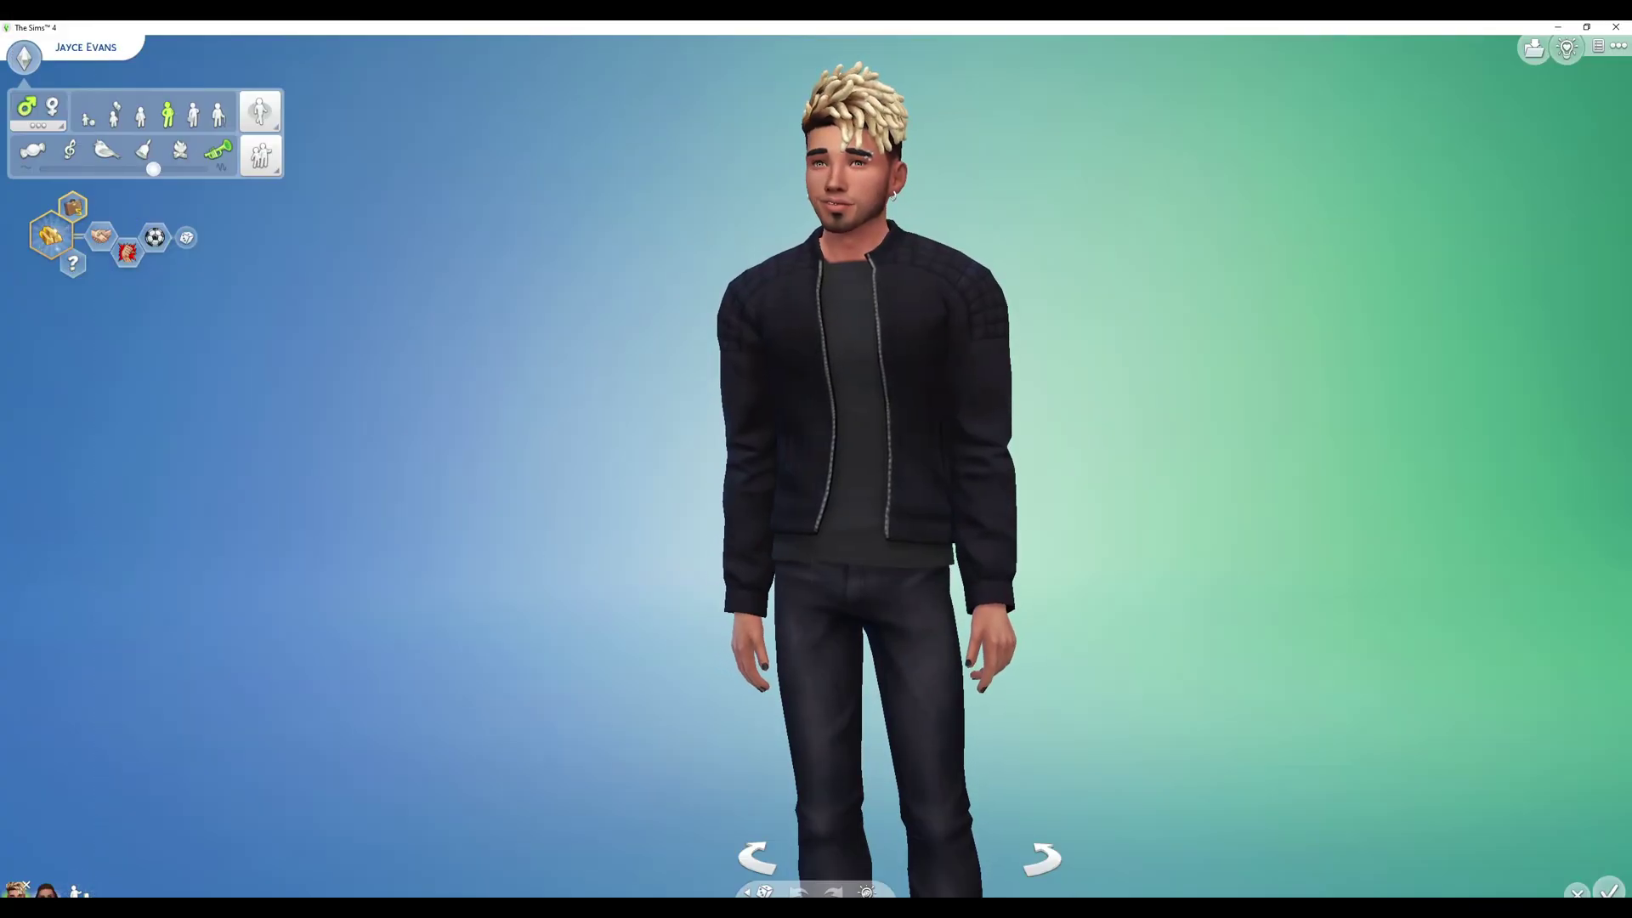
Step: Inspect the male sim from several angles in CAS, then finish him and confirm the household
scroll(317, 779, down, 1)
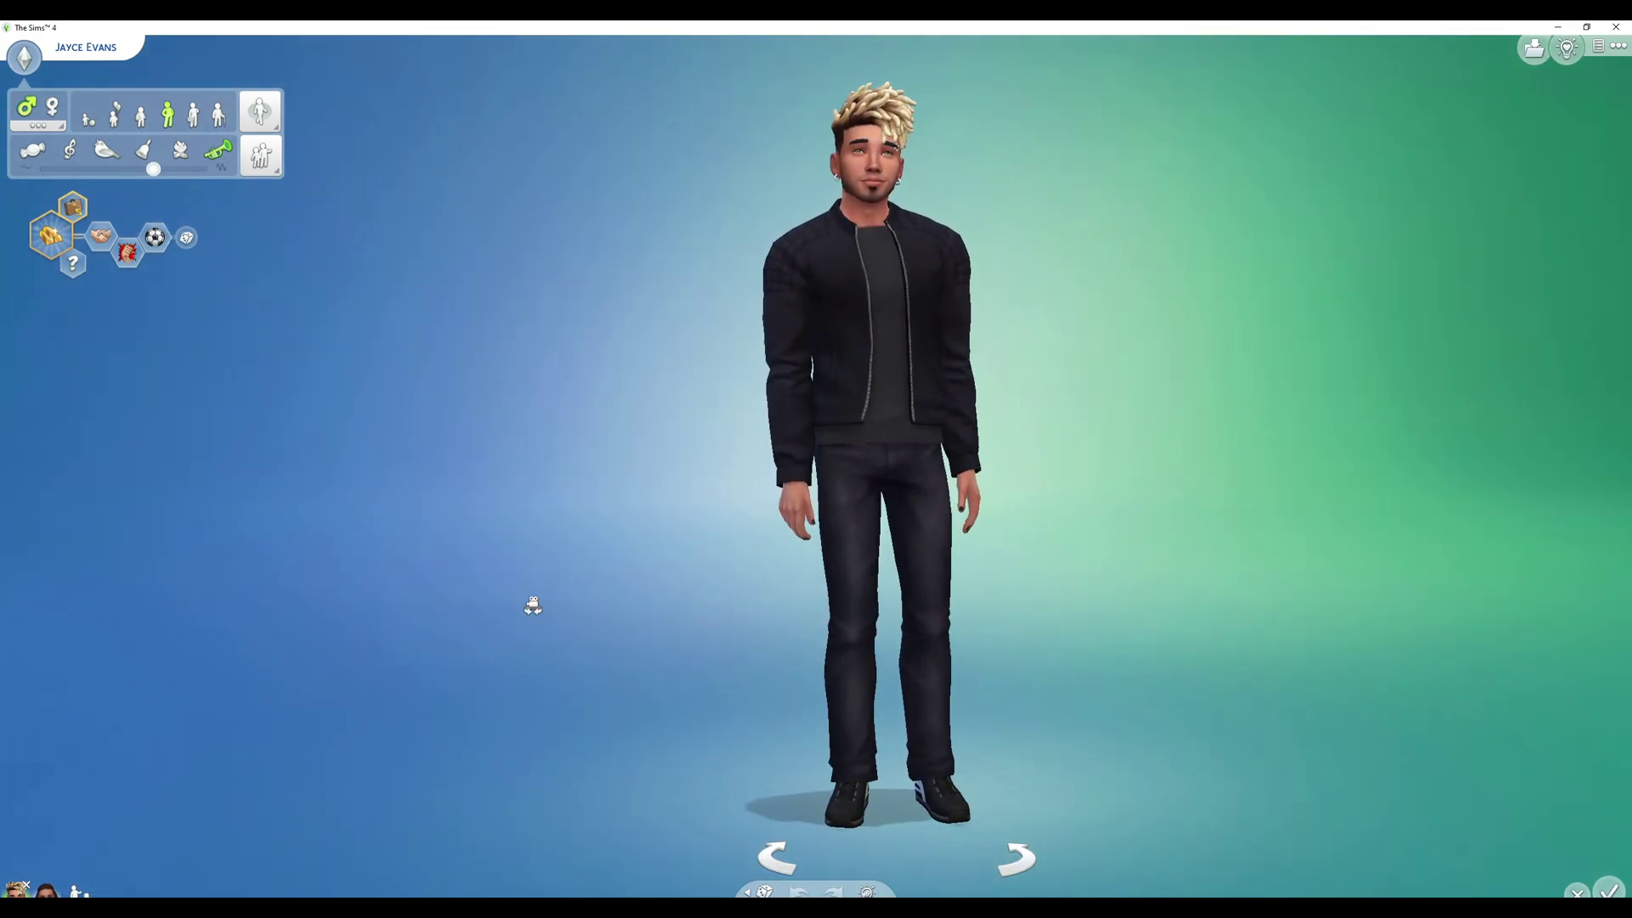
drag(532, 605, 574, 600)
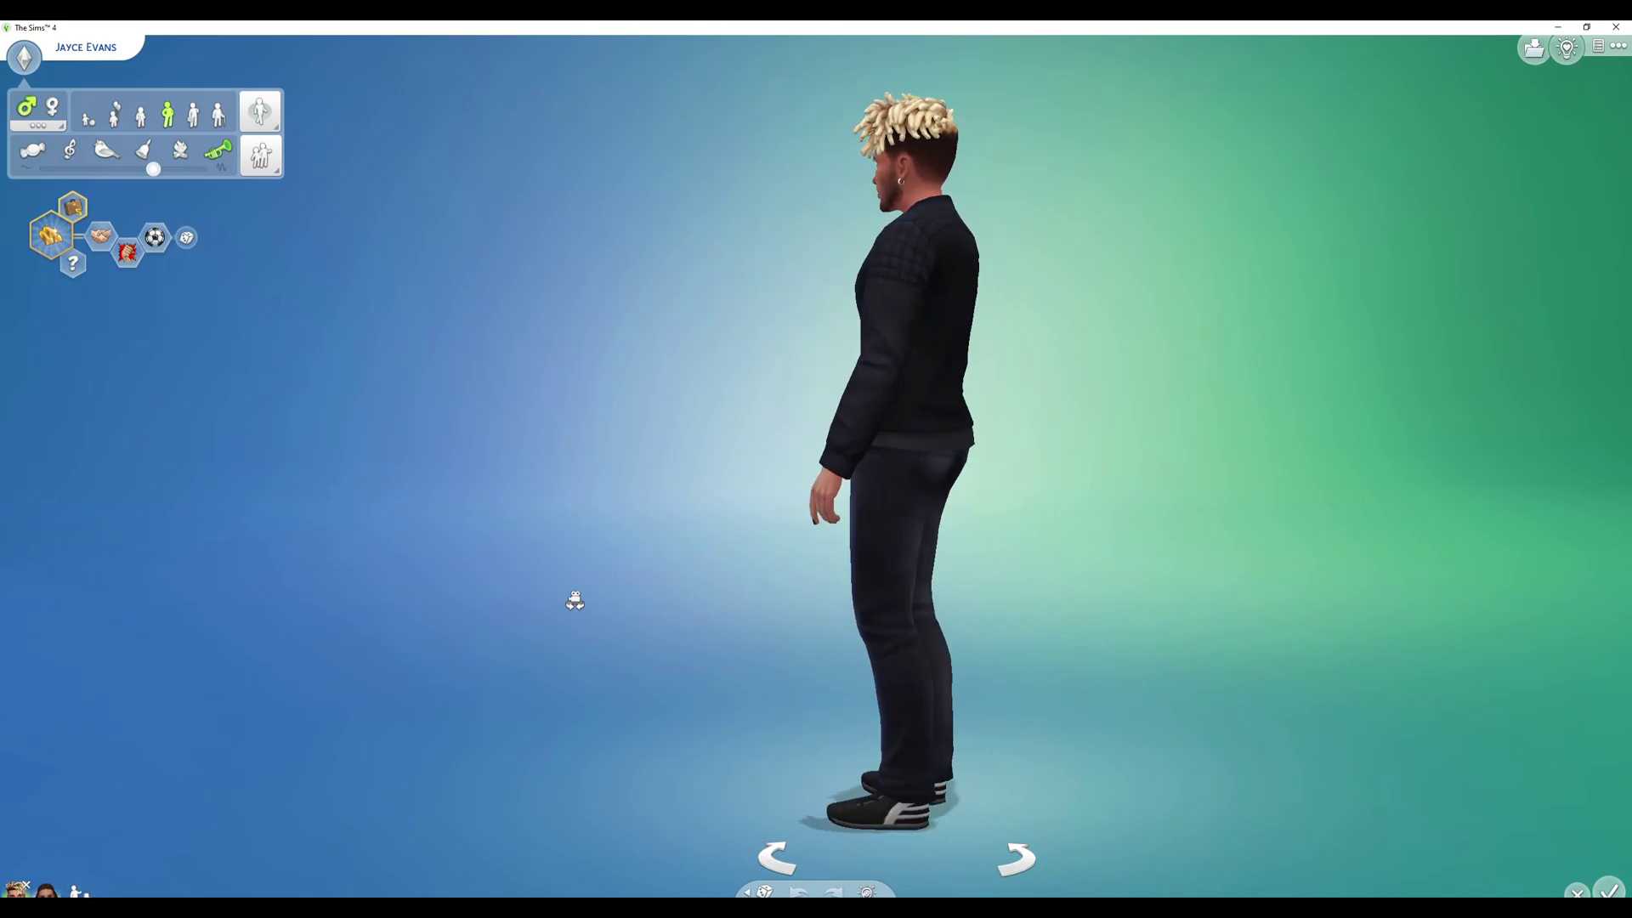
scroll(574, 601, up, 2)
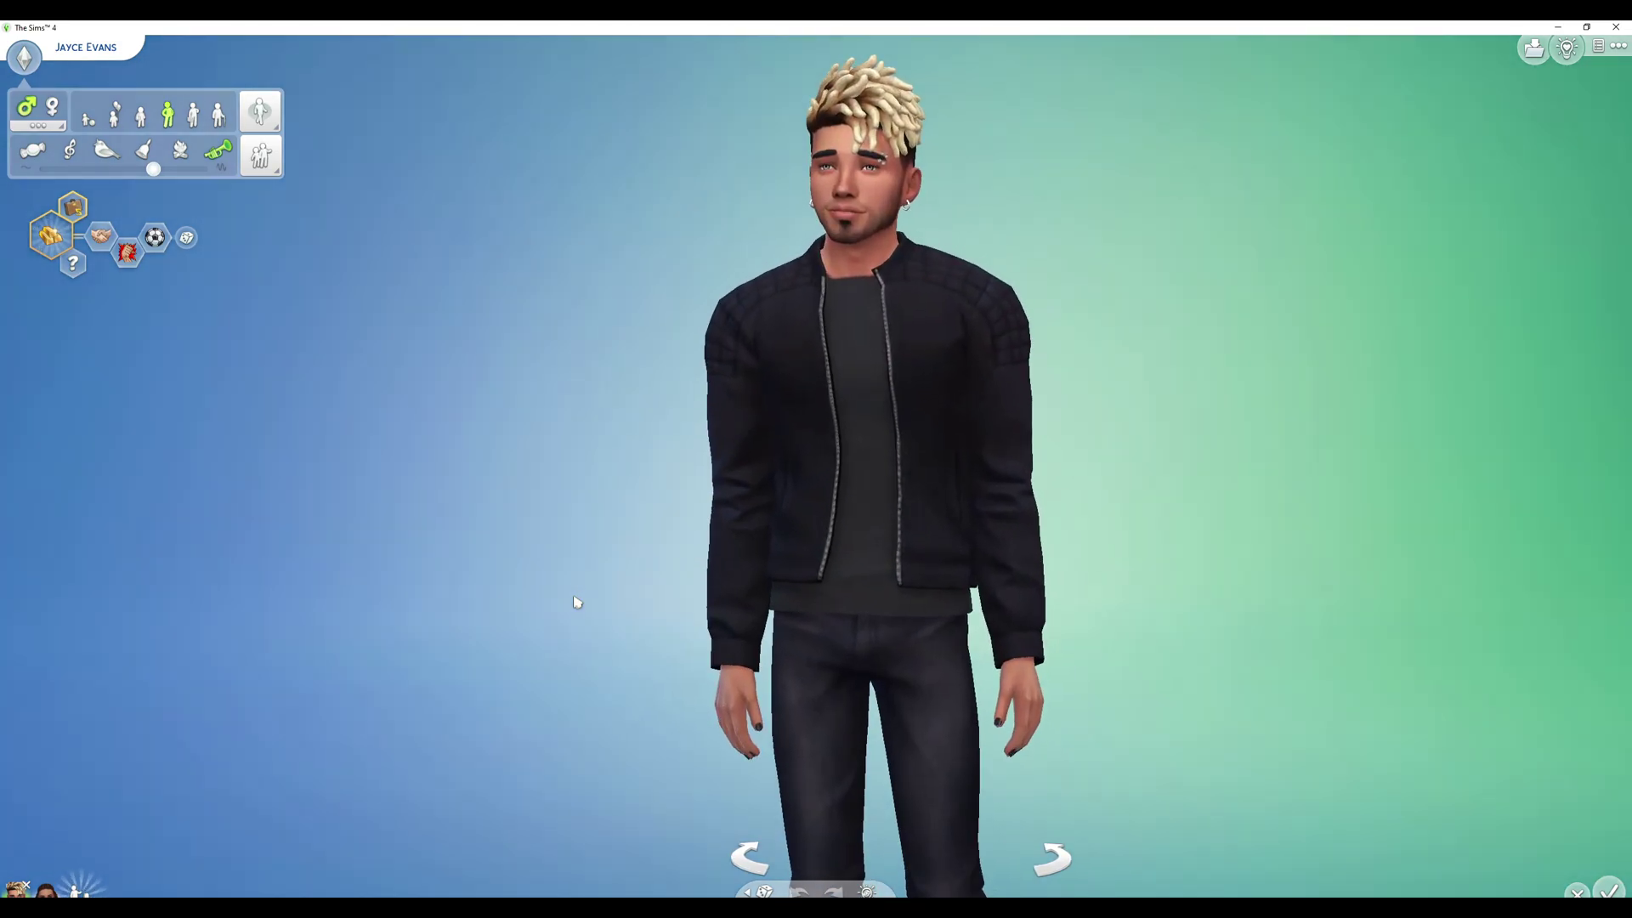
scroll(162, 803, down, 2)
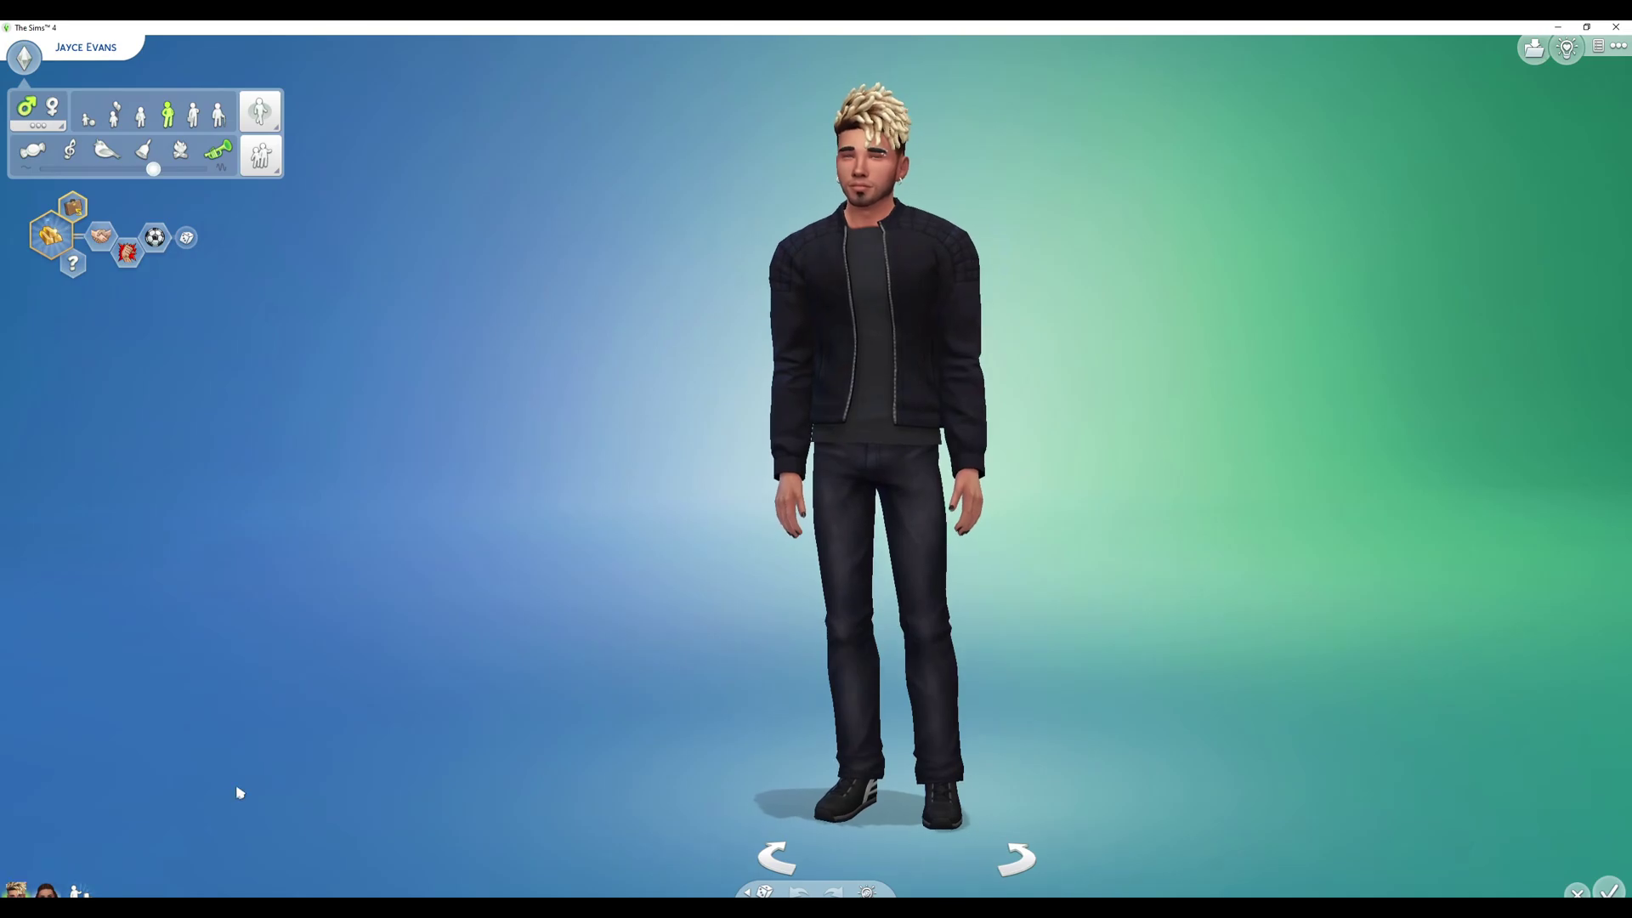
scroll(240, 791, up, 3)
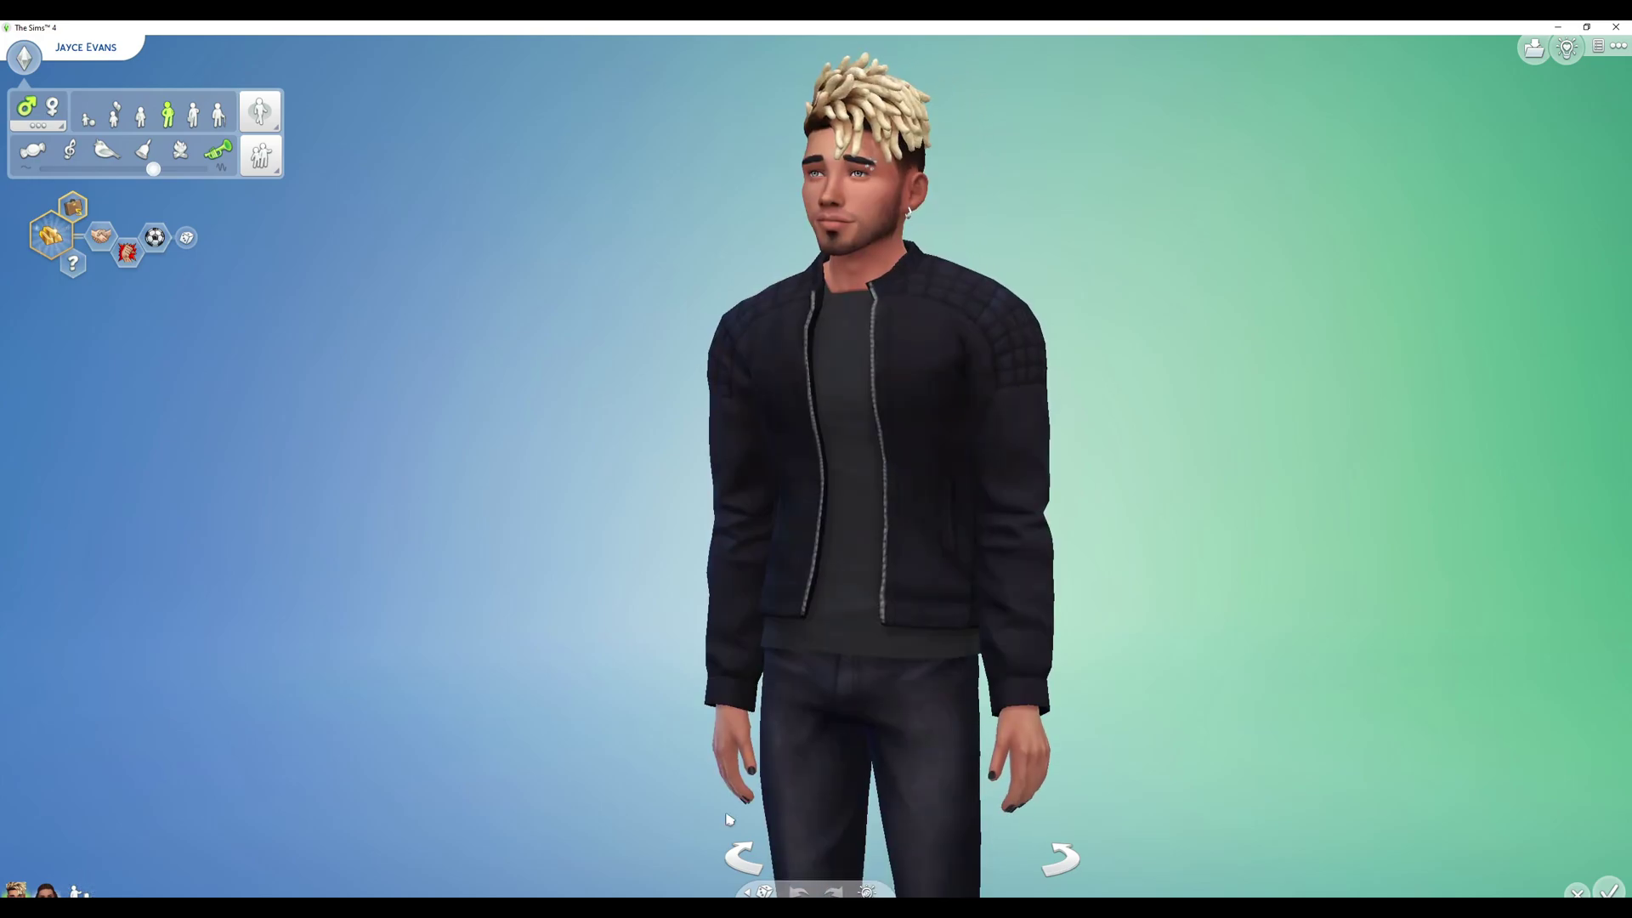
scroll(728, 820, down, 4)
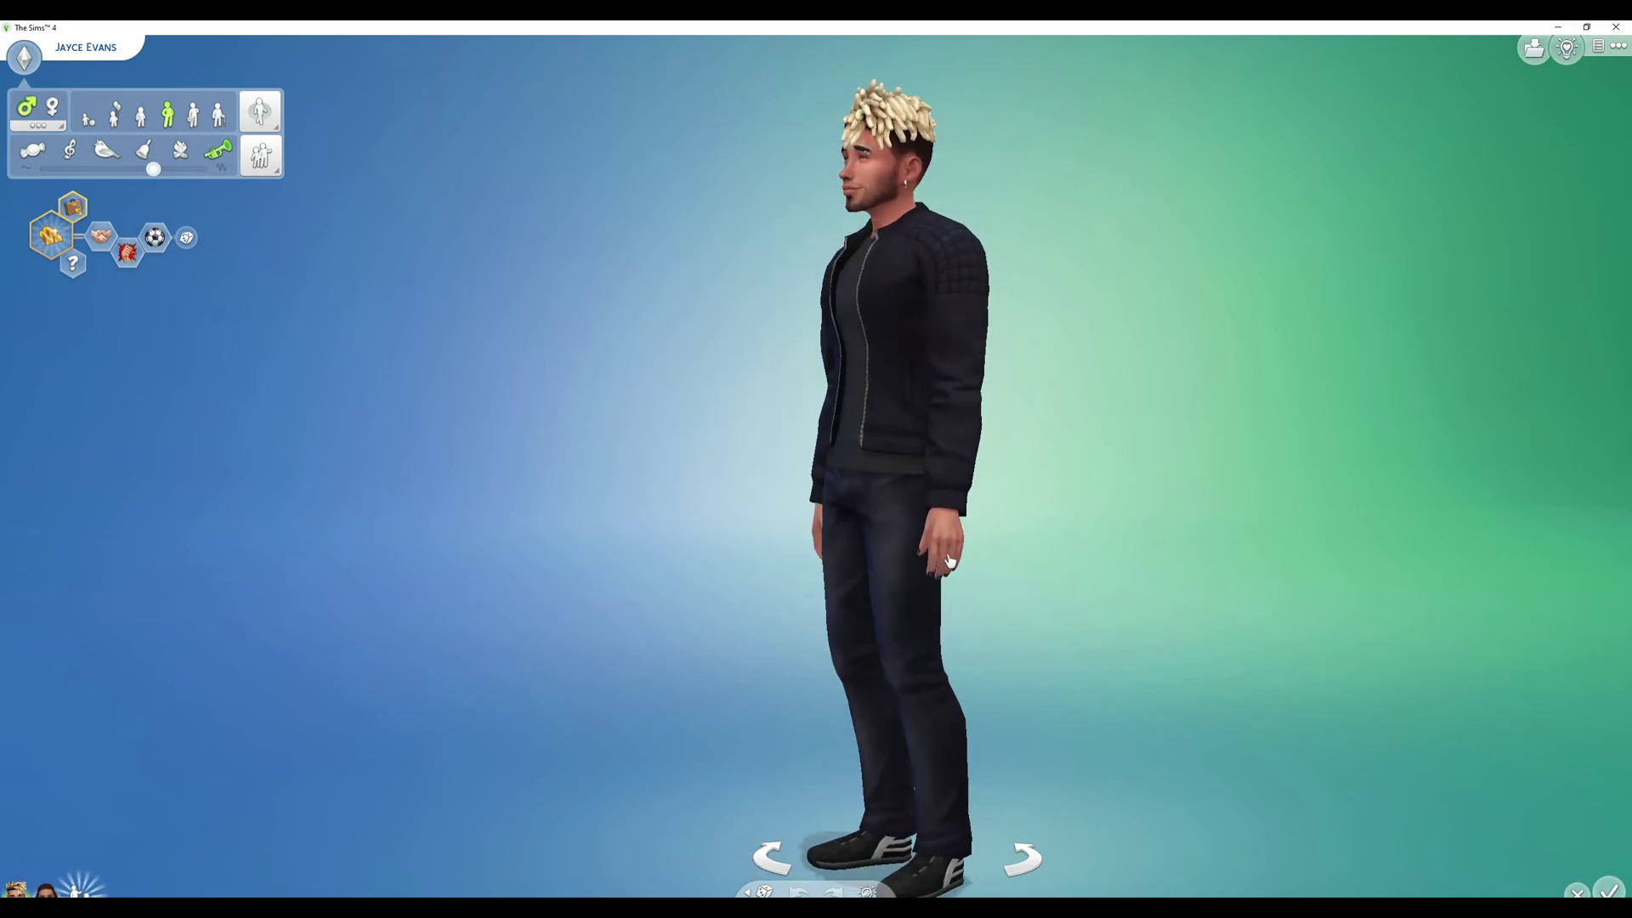
scroll(982, 651, up, 3)
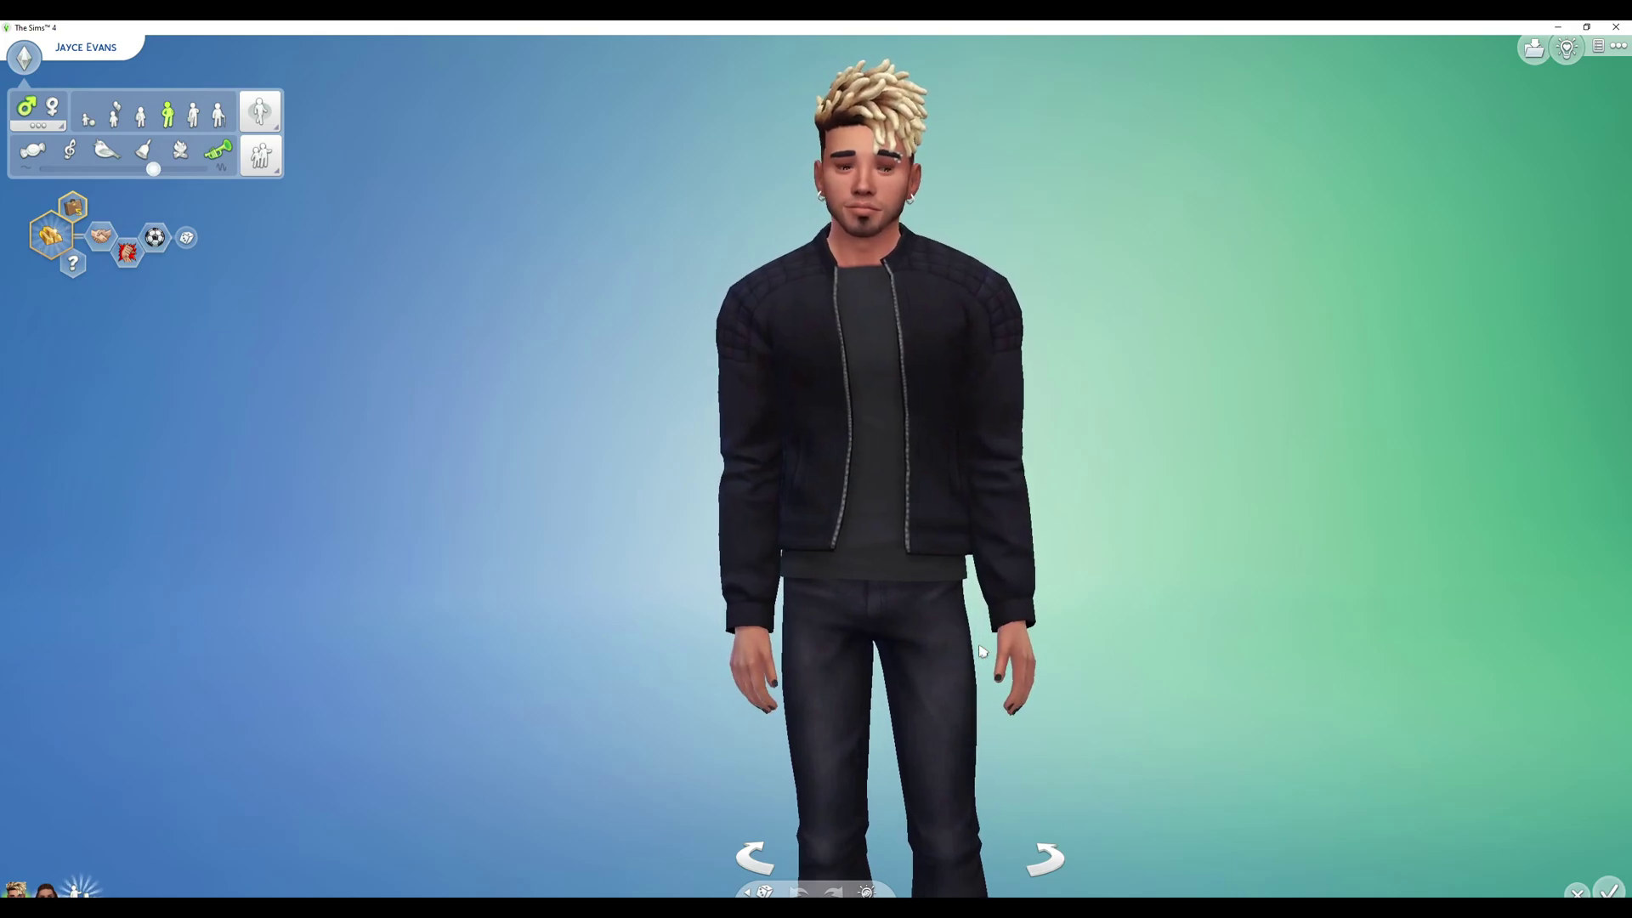
scroll(1343, 787, down, 3)
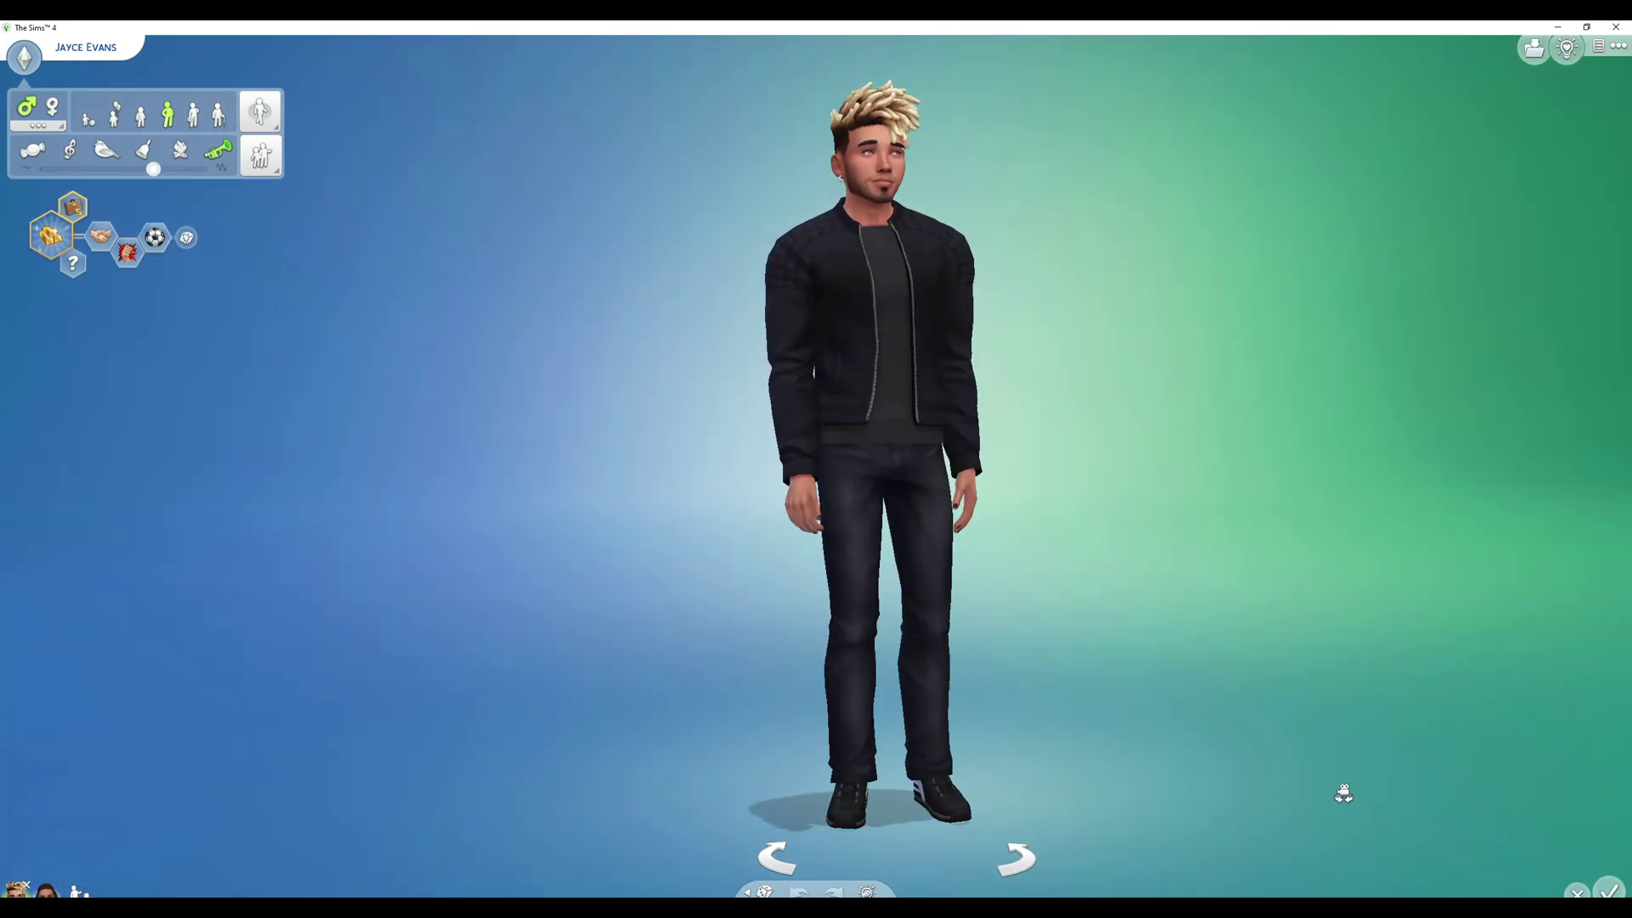
click(1609, 888)
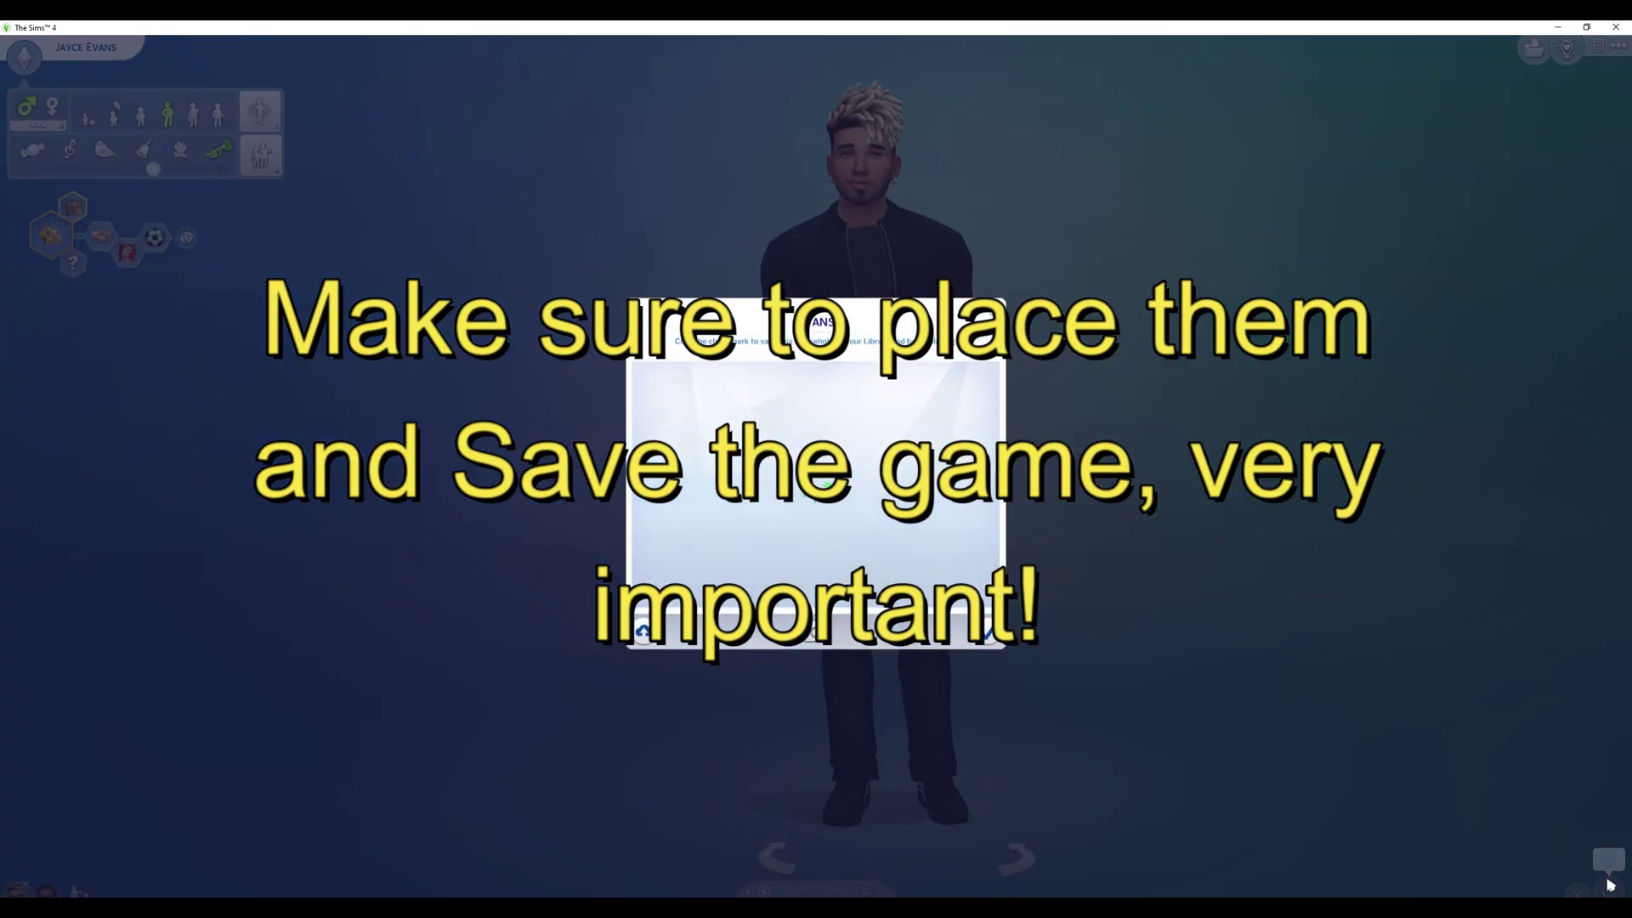
click(990, 635)
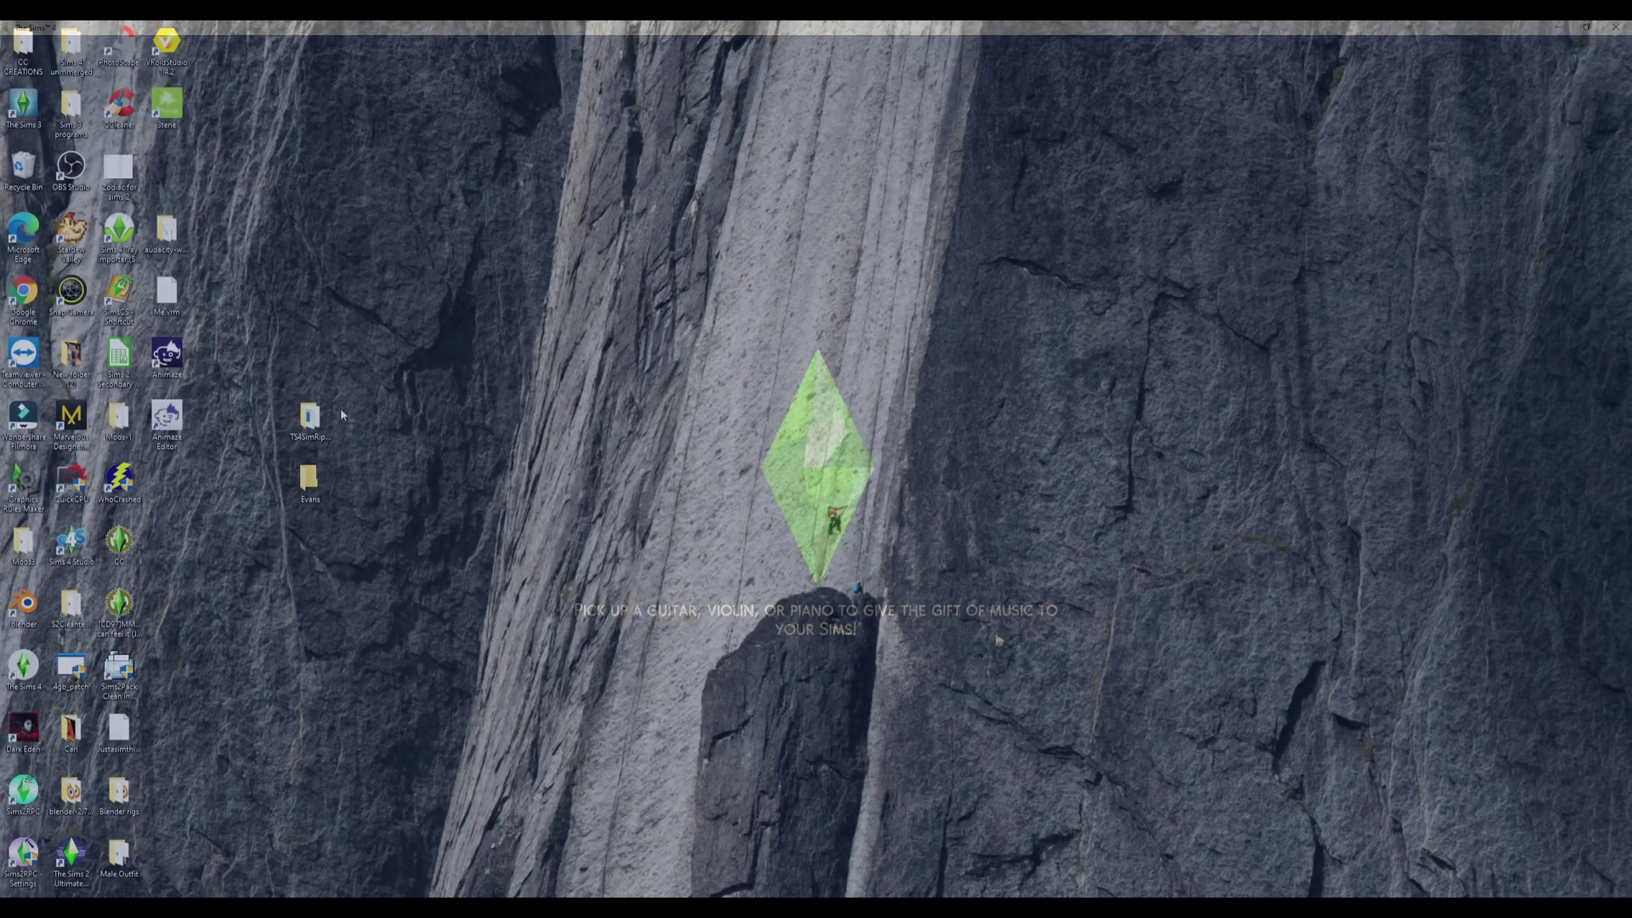
Step: Launch TS4SimRipper.exe from the TS4SimRipper_3_12_1_0 folder on the desktop
double_click(308, 416)
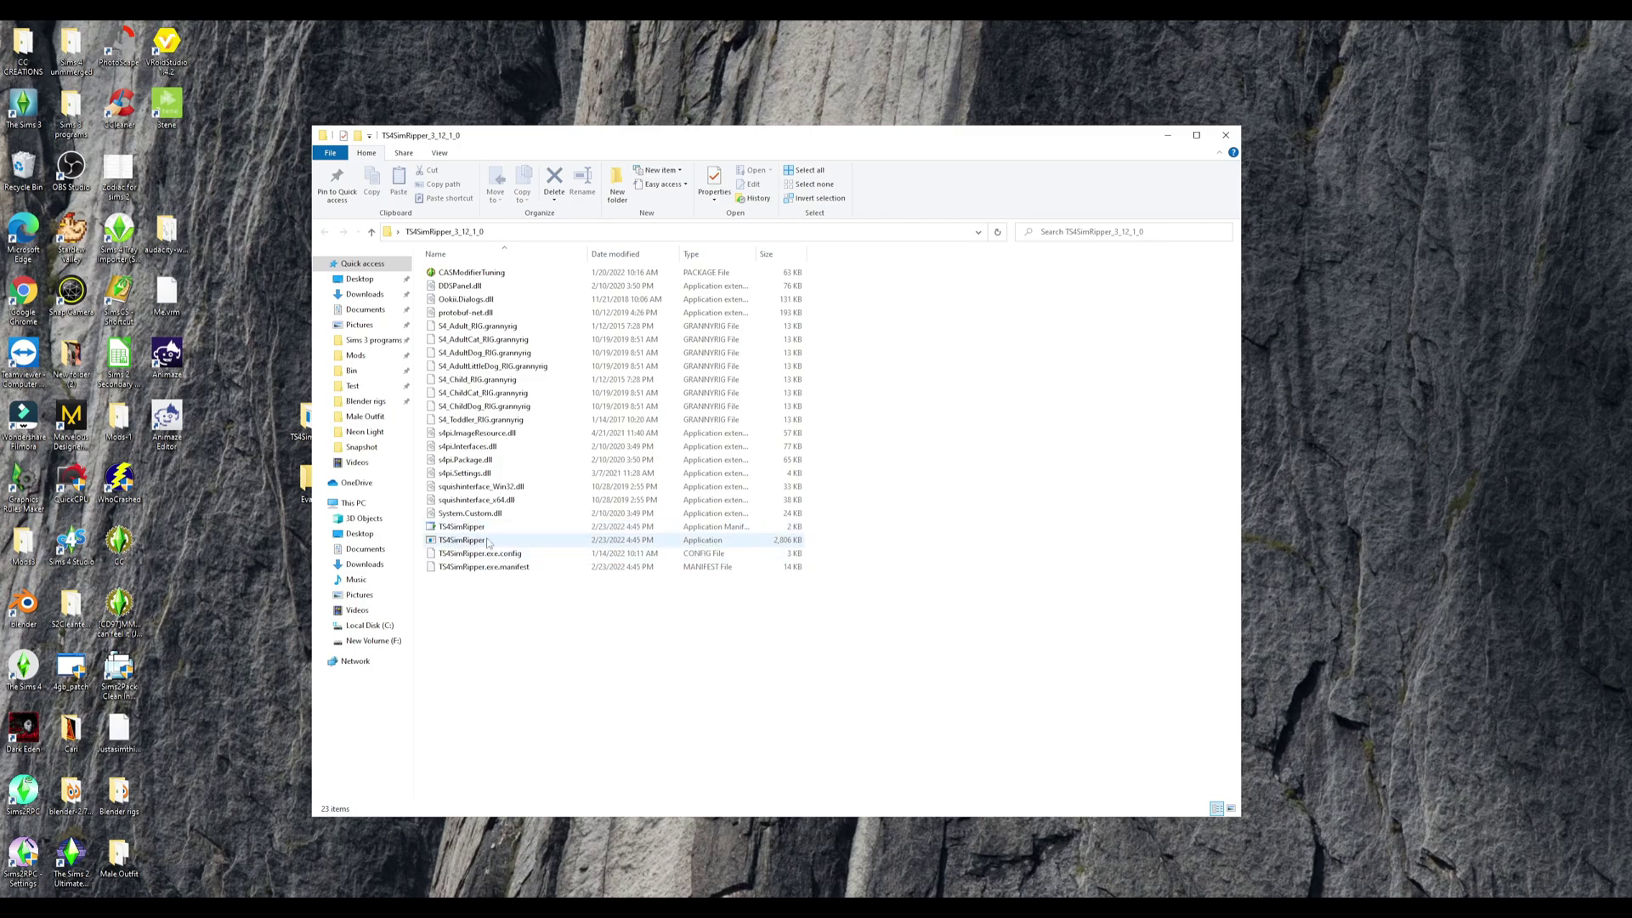
click(488, 542)
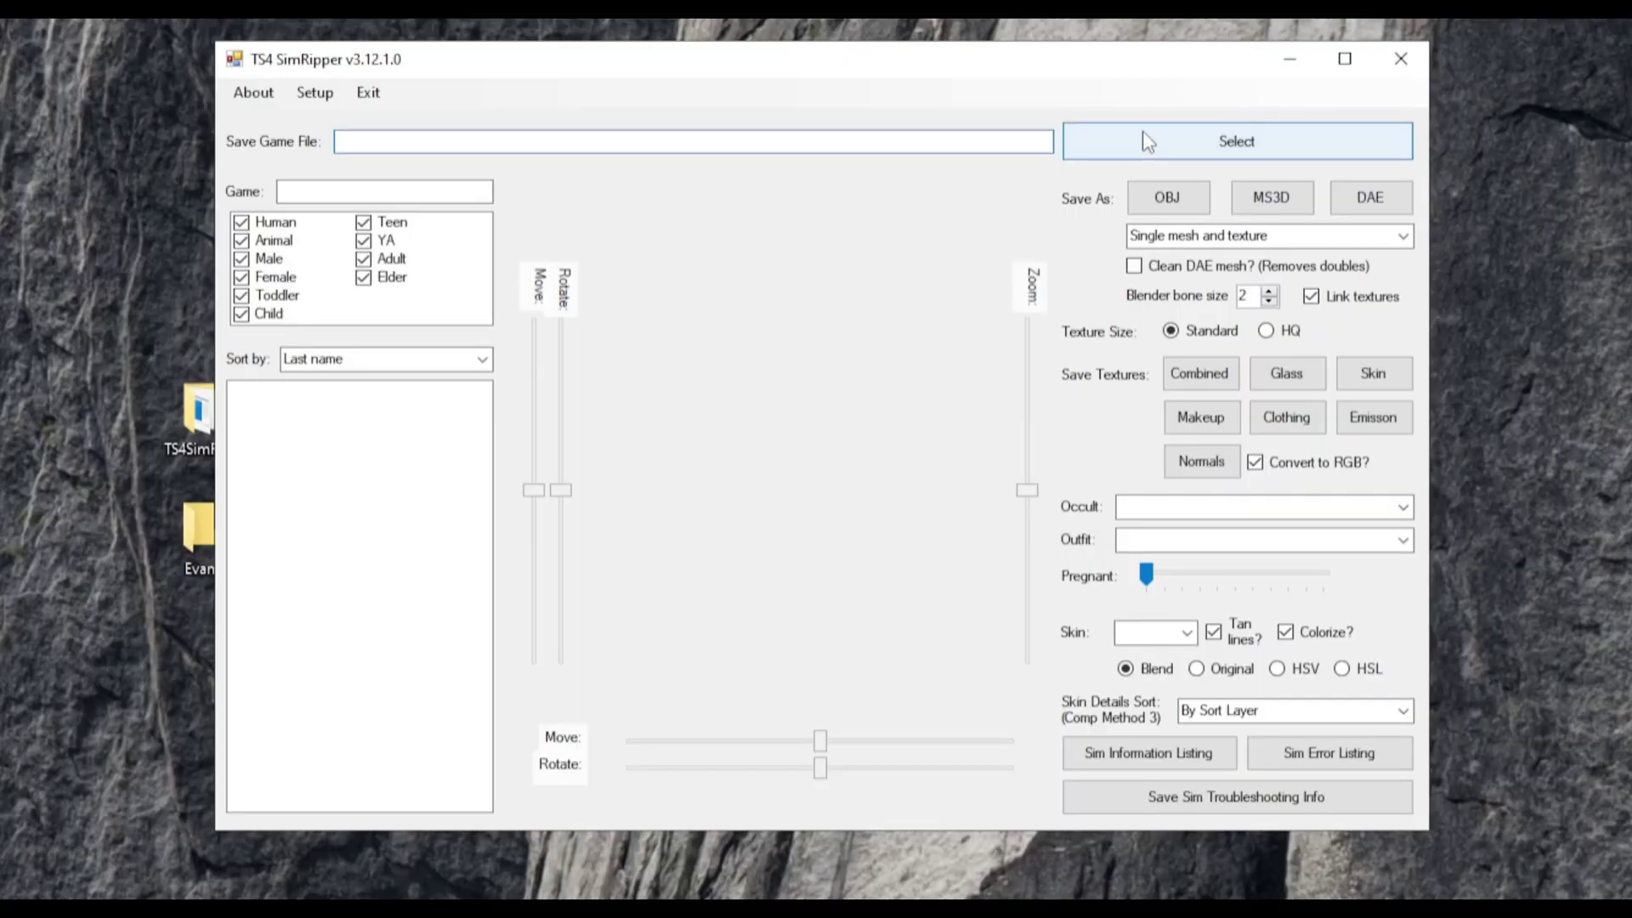
Step: Load the Slot_0000003a.save game file and scroll through its sim list
click(1235, 141)
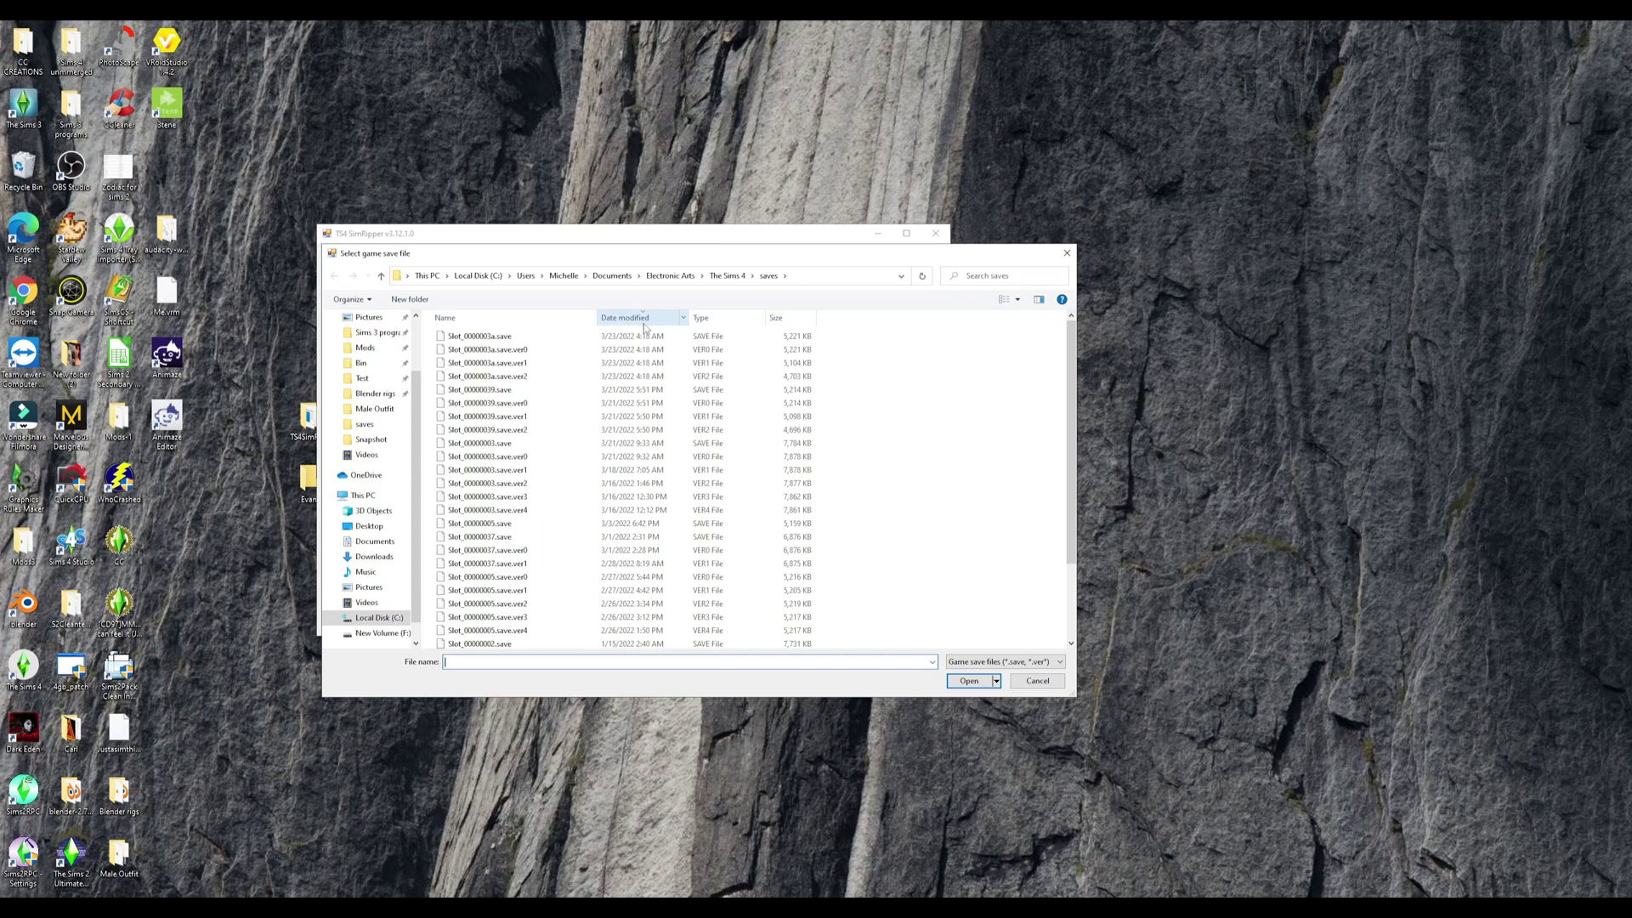
click(499, 338)
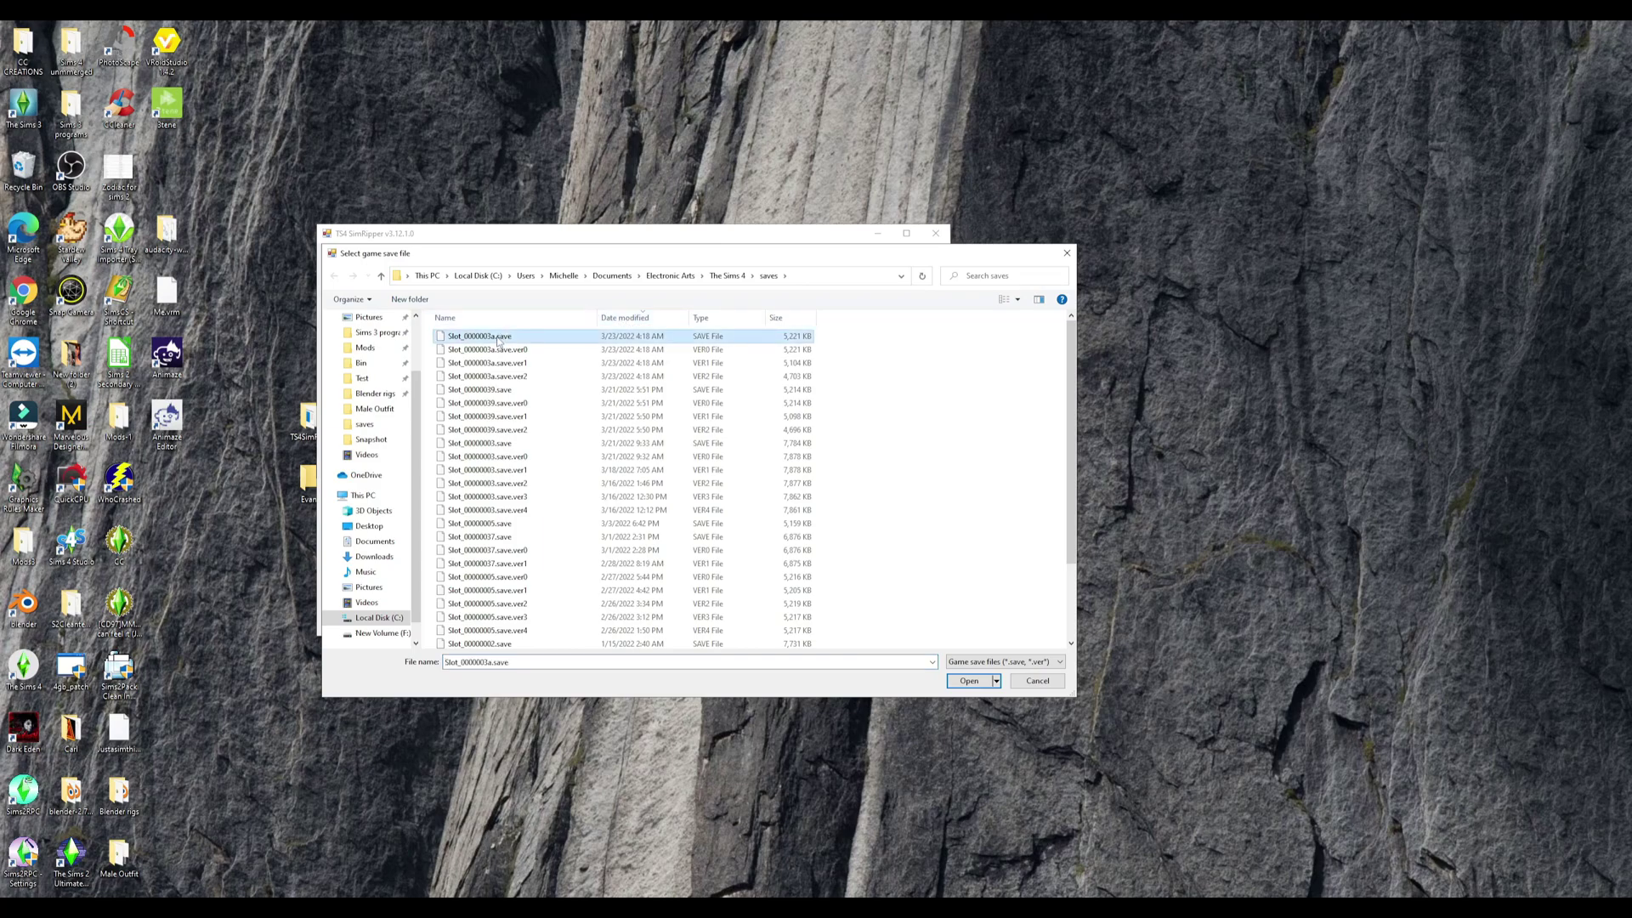
click(960, 685)
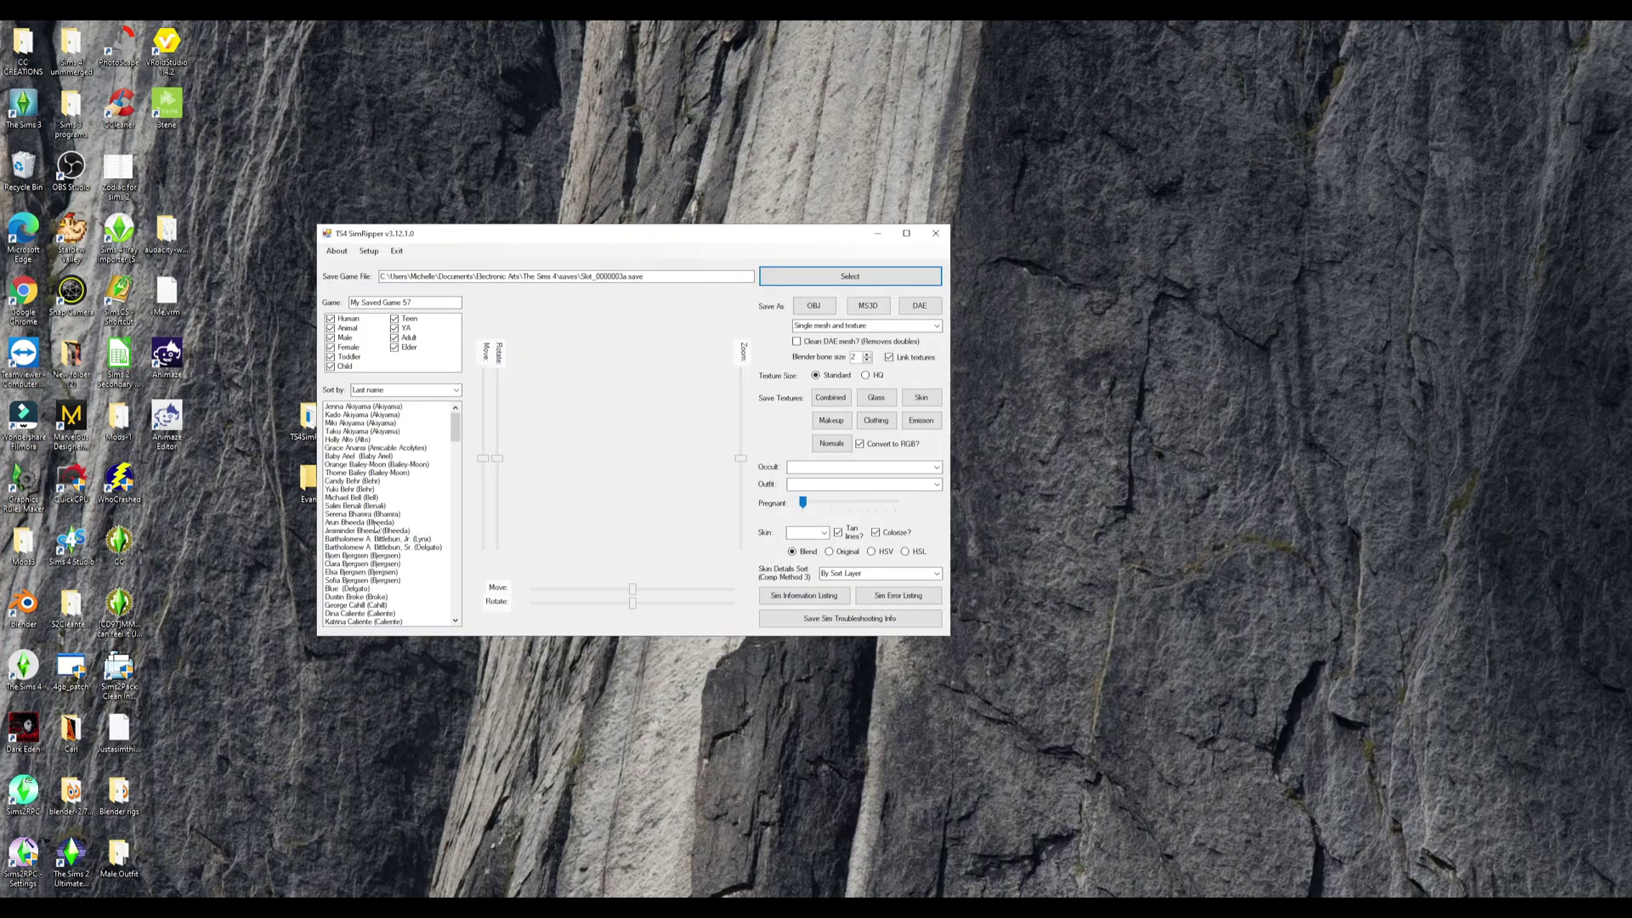
scroll(375, 527, down, 1)
drag(454, 431, 455, 490)
Step: Export Jayce Evans in the Everyday outfit as JayceEvans.dae into Blender rigs
click(344, 441)
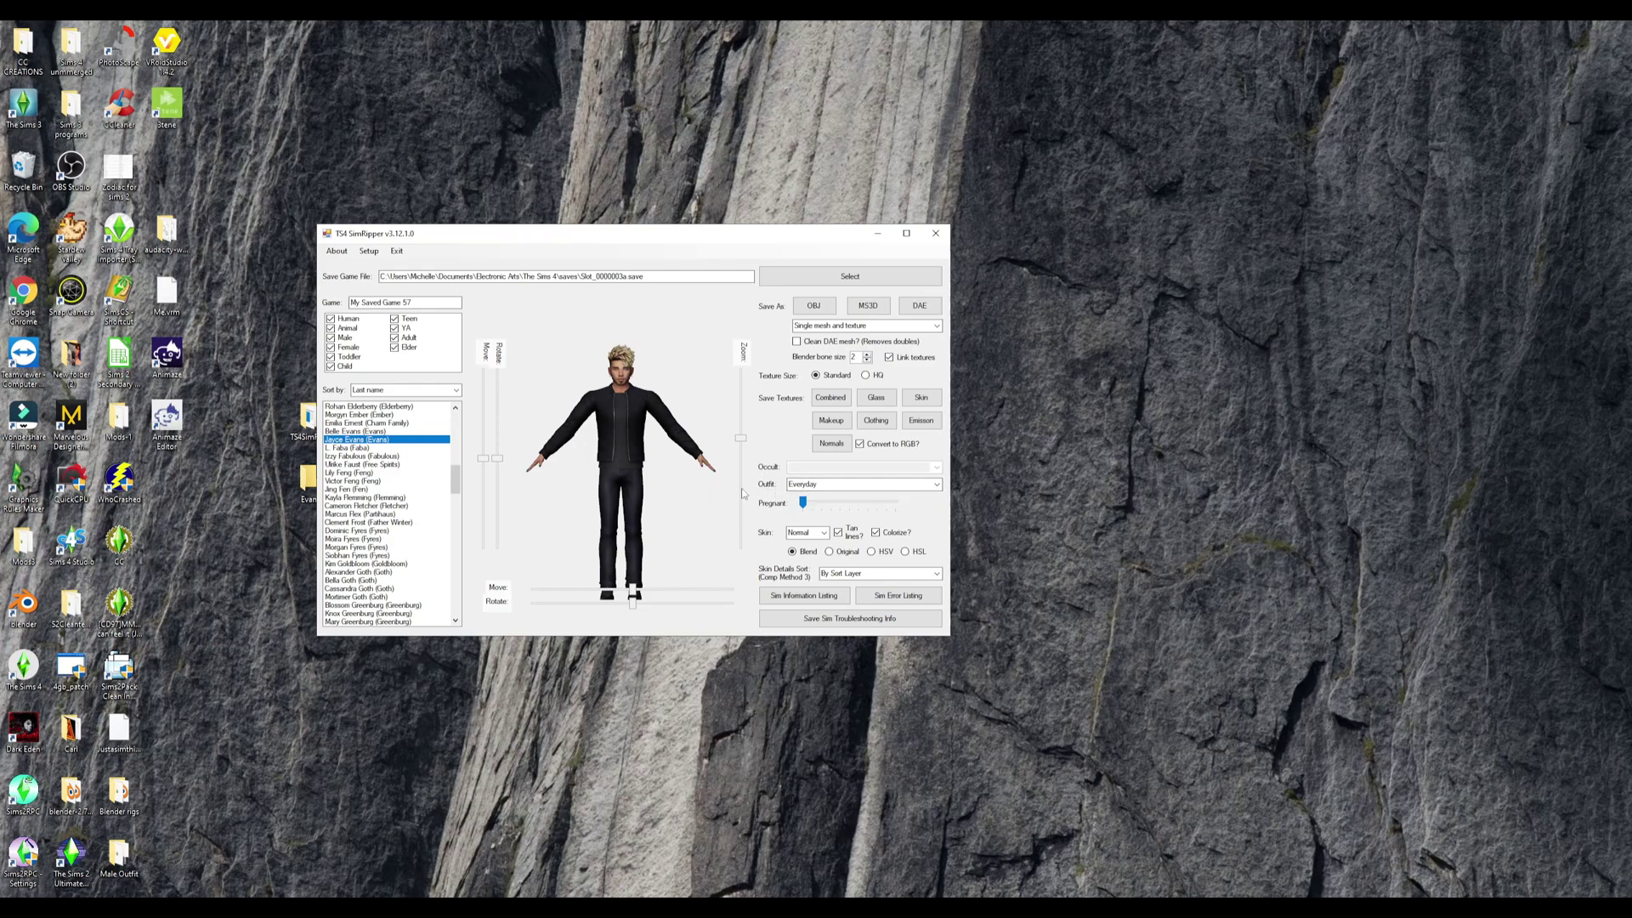
click(917, 485)
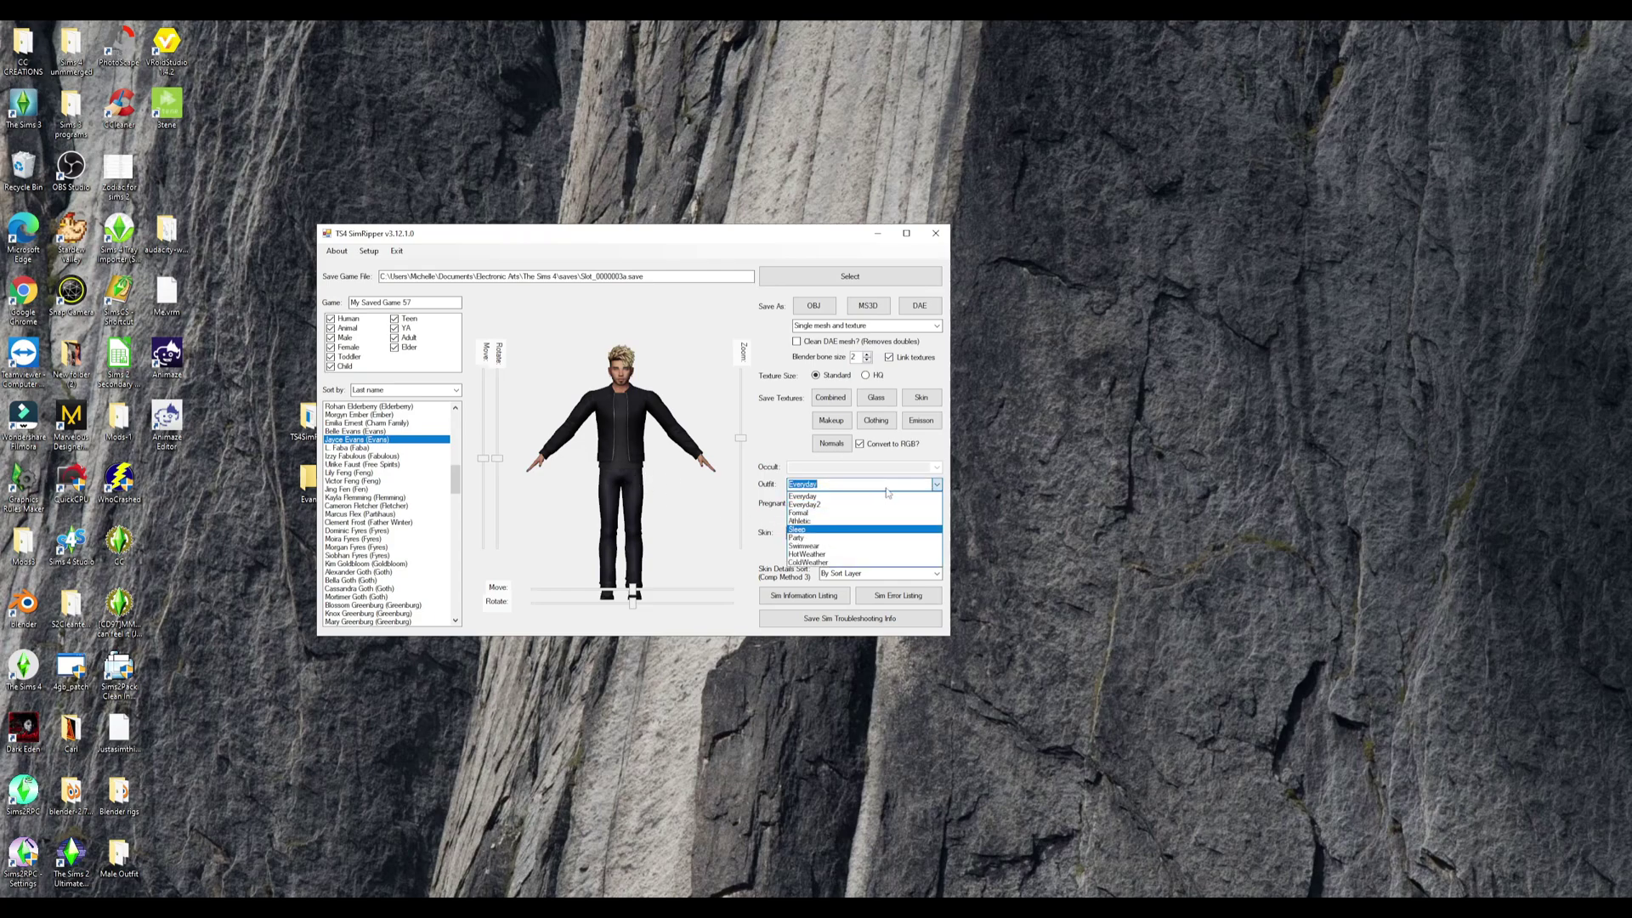
click(933, 477)
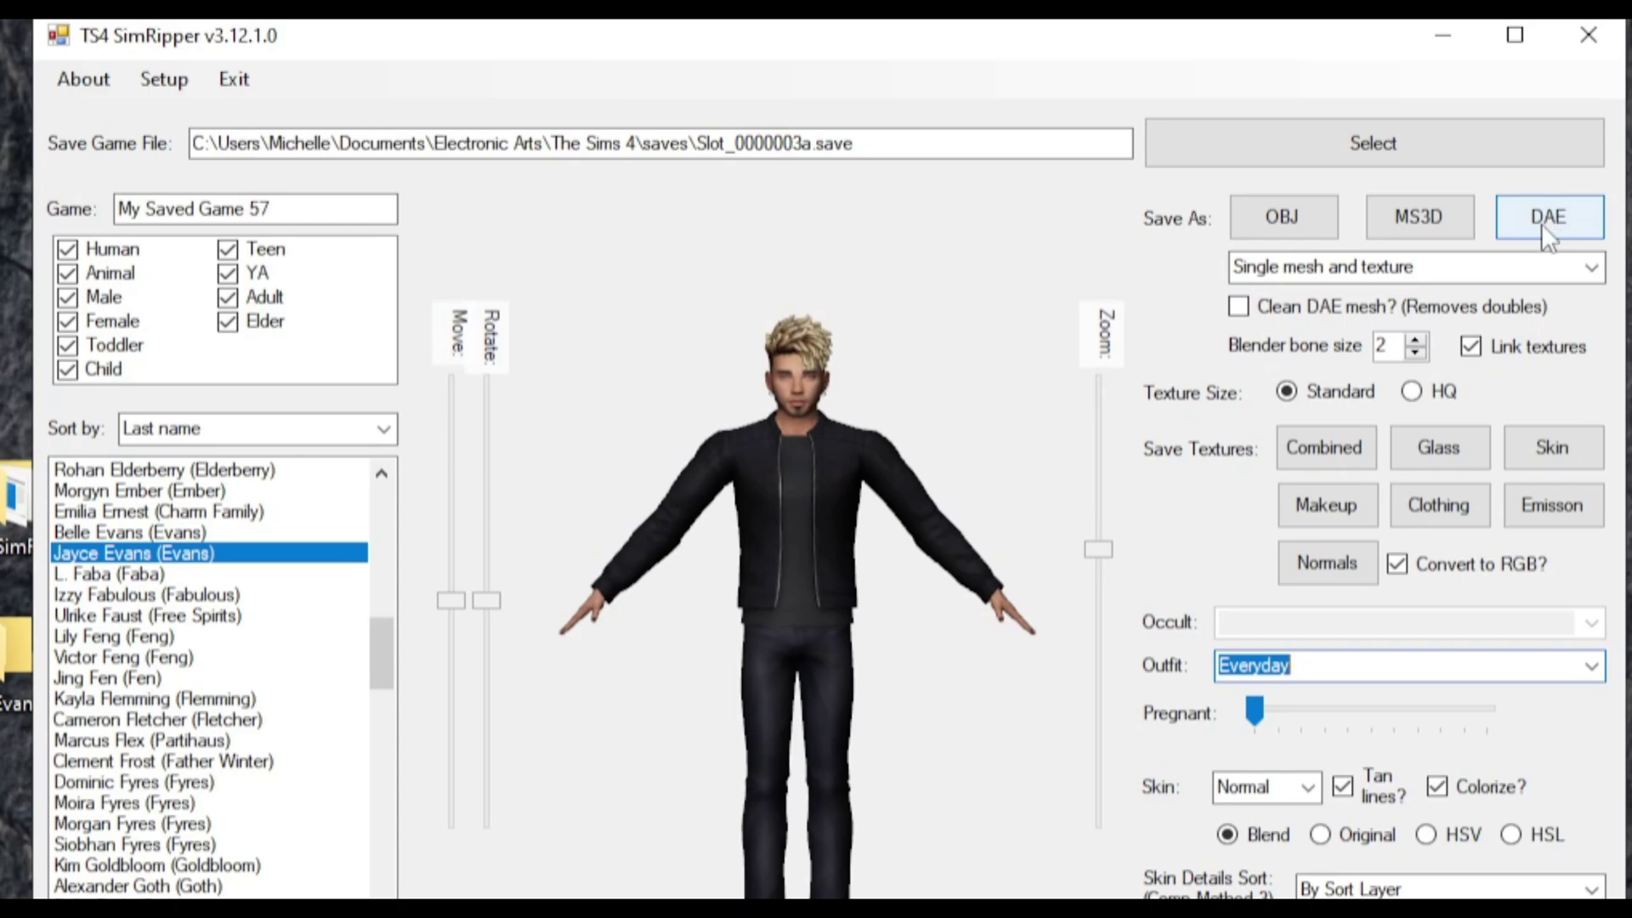
click(1595, 219)
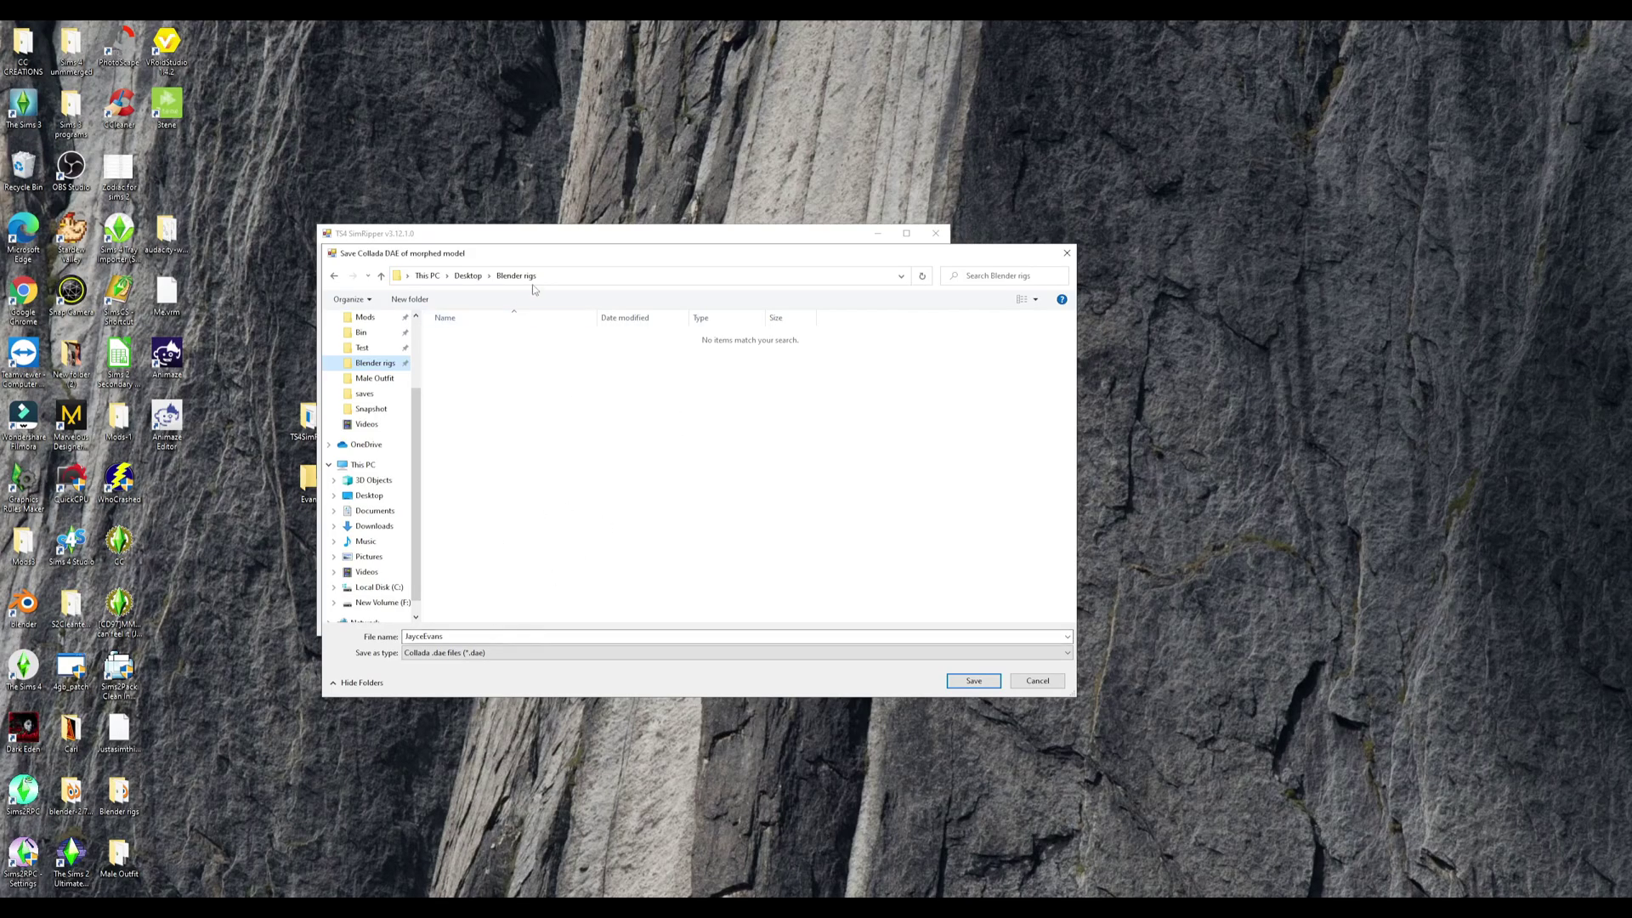
click(980, 690)
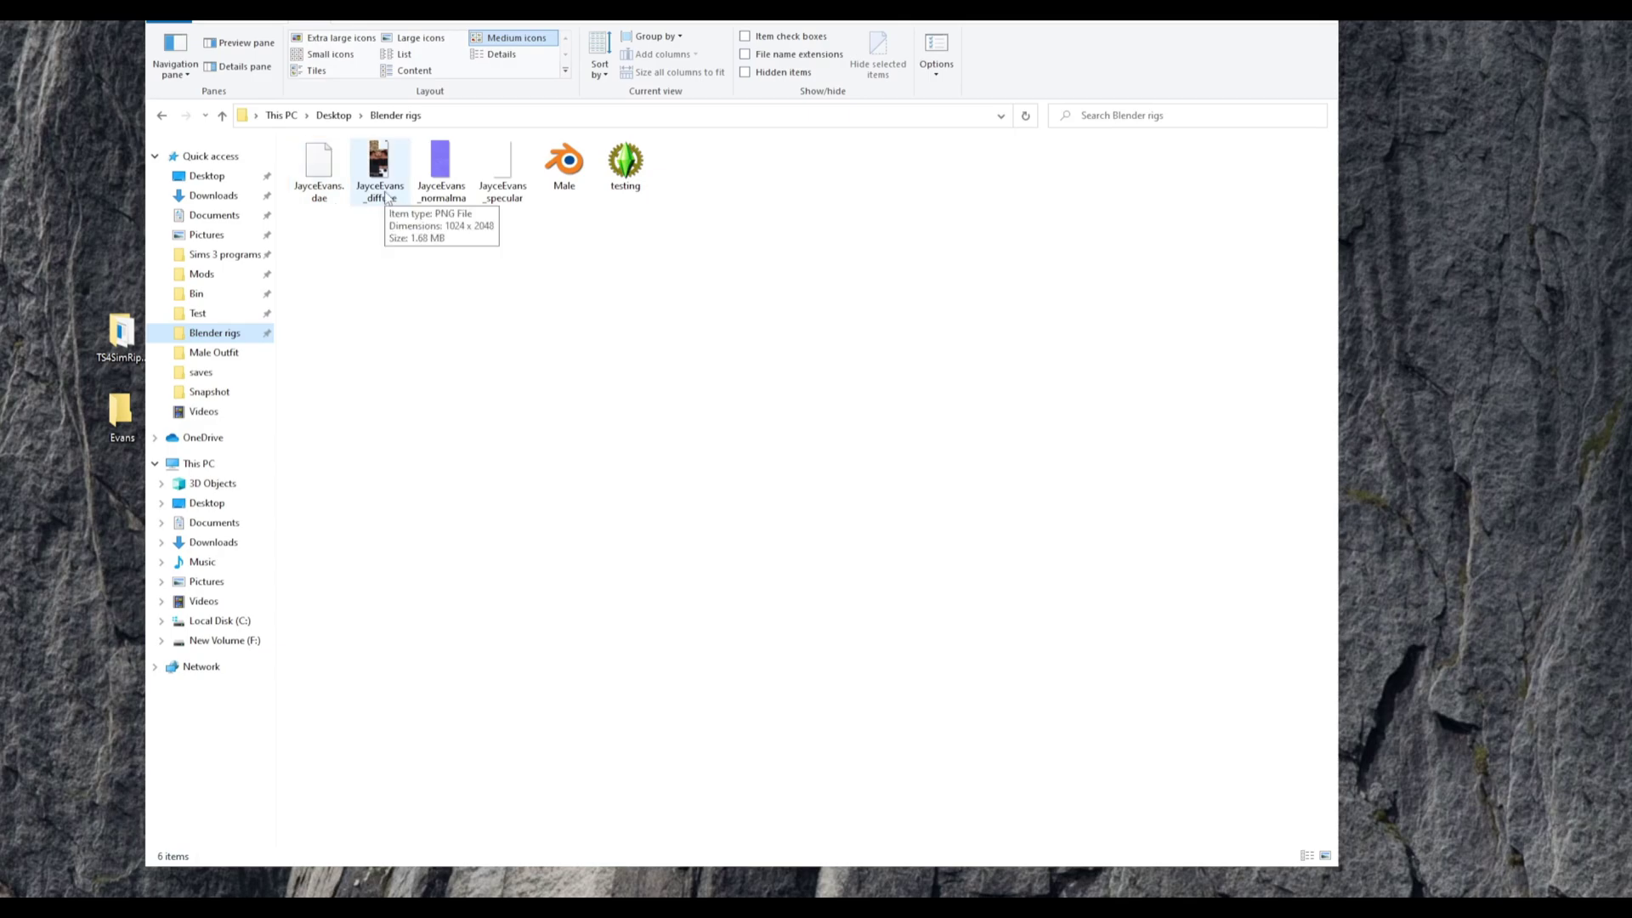
Step: Check the exported diffuse, normal map and specular PNGs, then open Male.blend
click(384, 194)
click(442, 204)
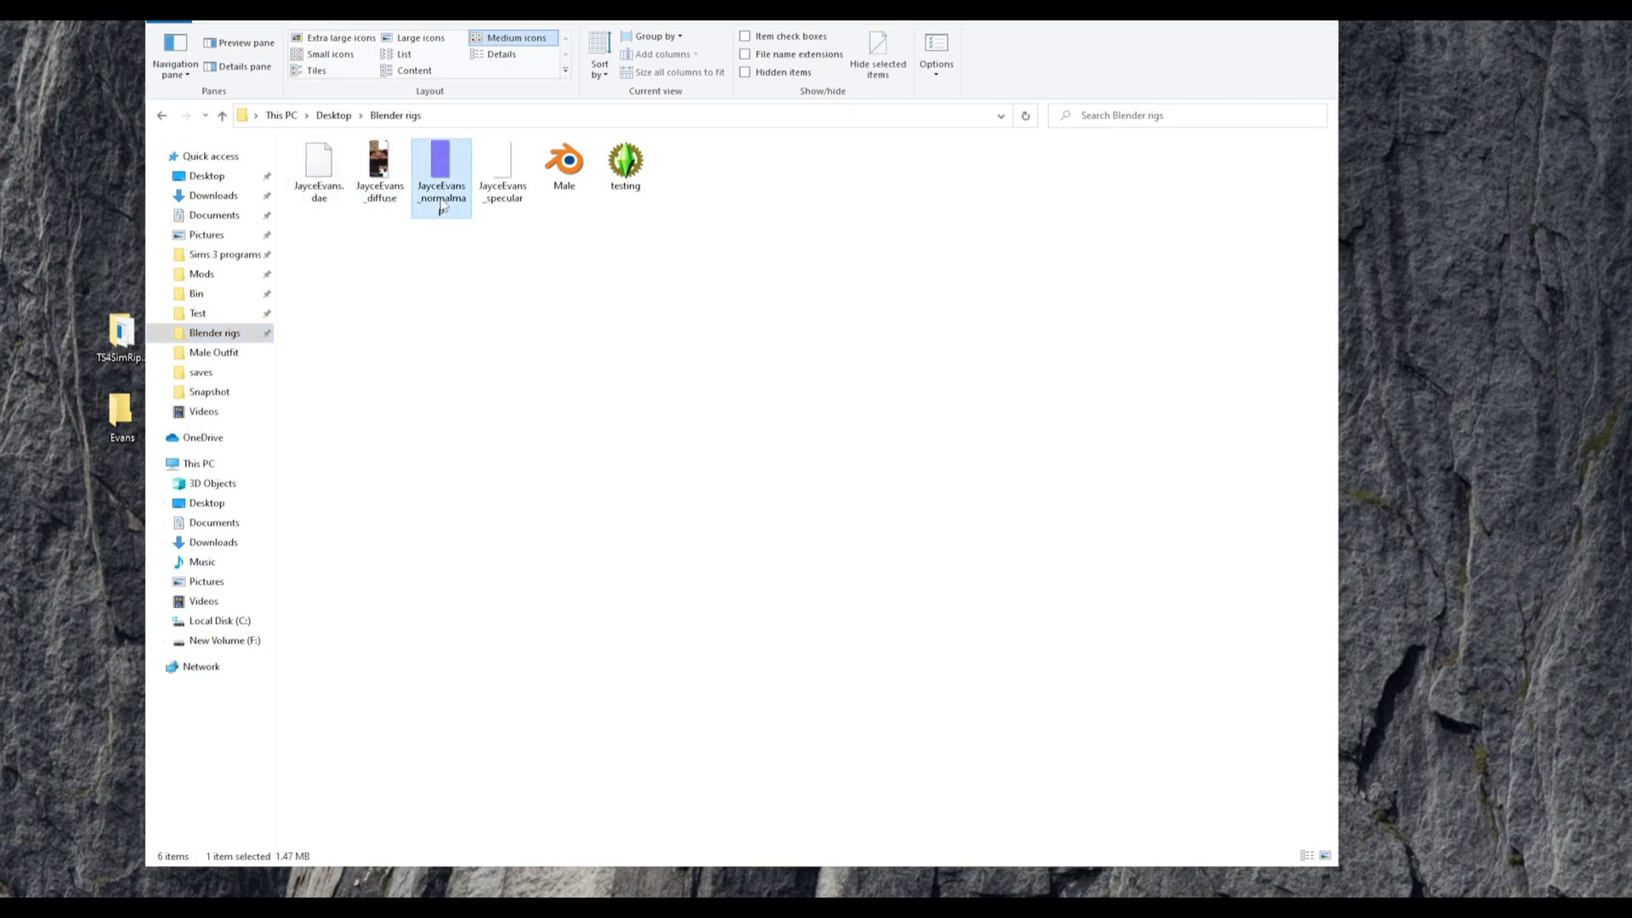
click(504, 204)
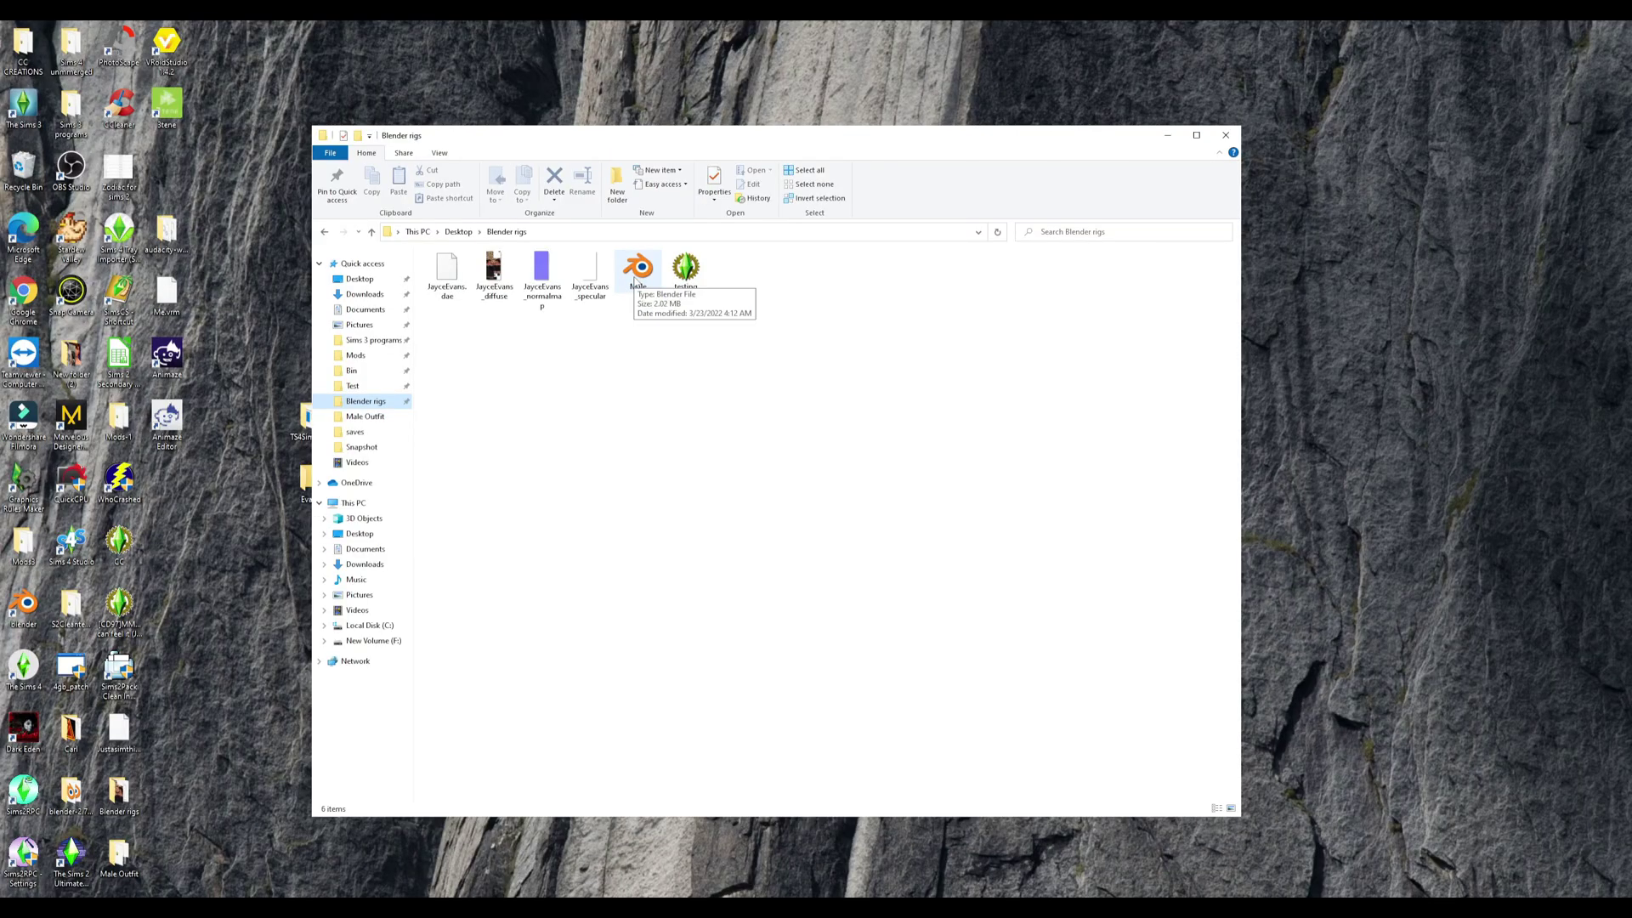
double_click(635, 271)
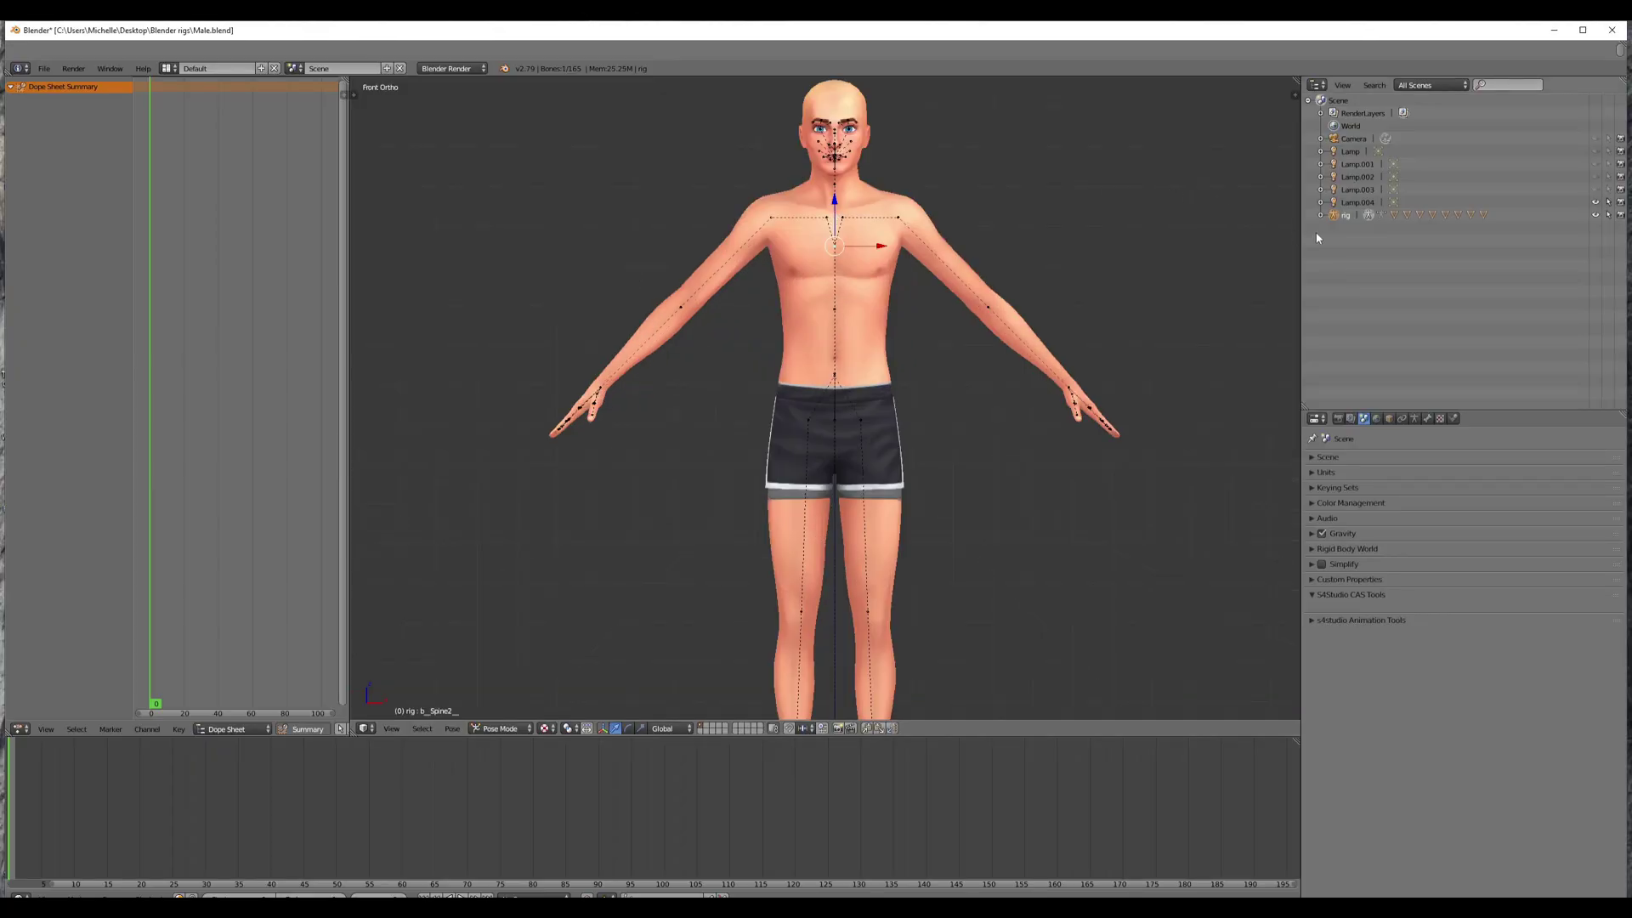
Step: Expand the rig in the Outliner to show meshes bottom, feet, head, teeth and top
click(1321, 215)
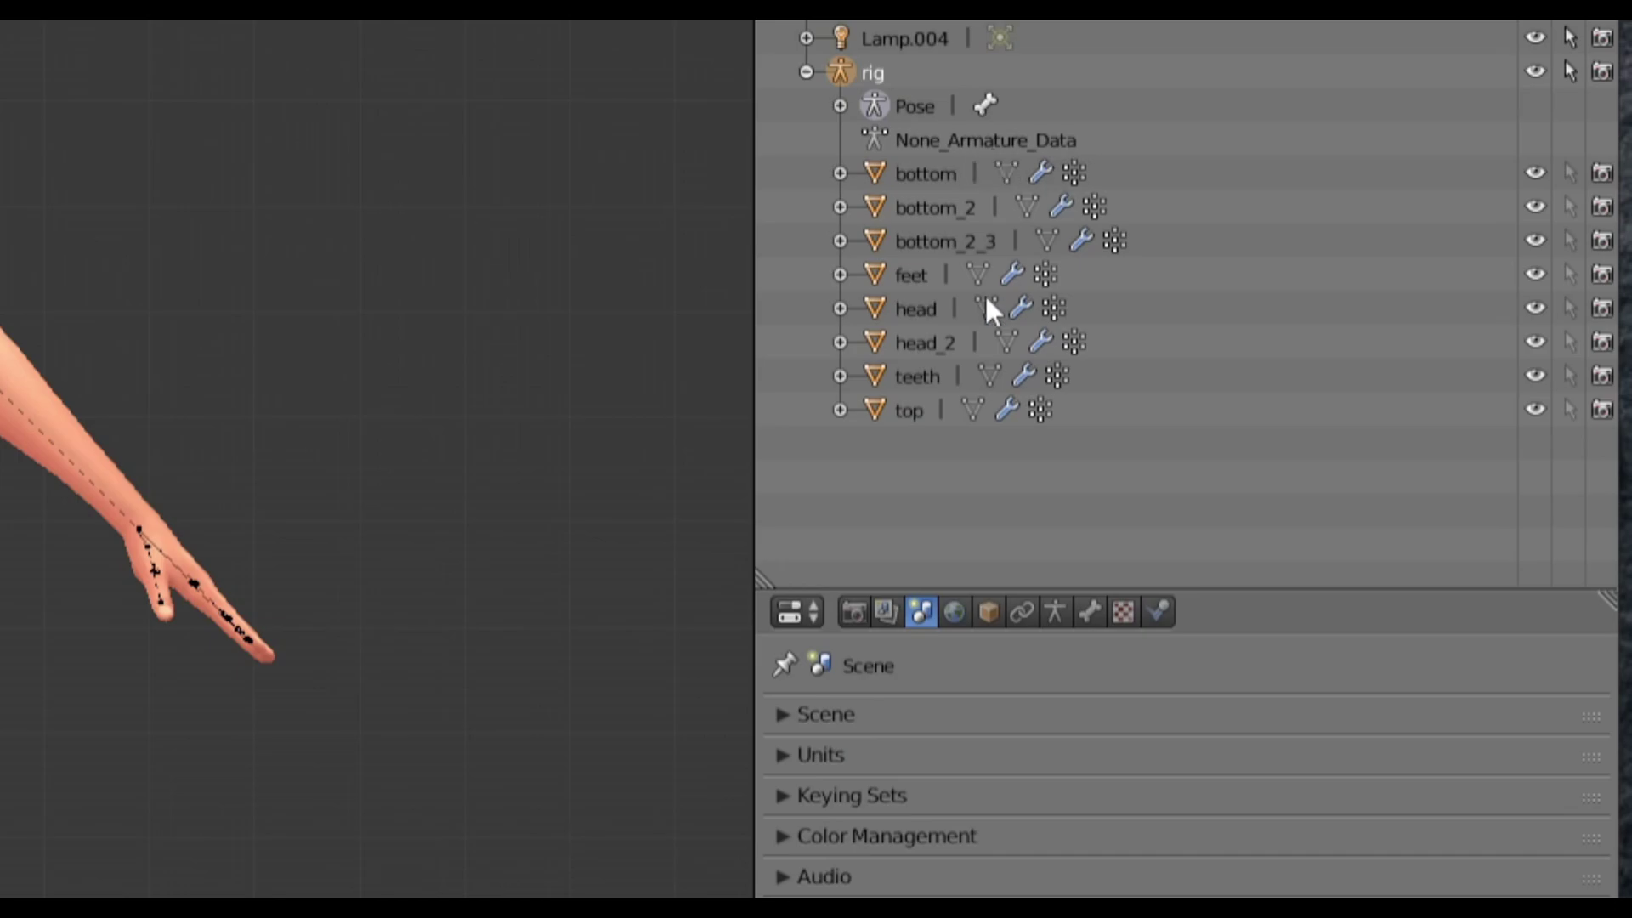
Step: Delete the rig's top, teeth, head_2 and head meshes from the Outliner
right_click(903, 414)
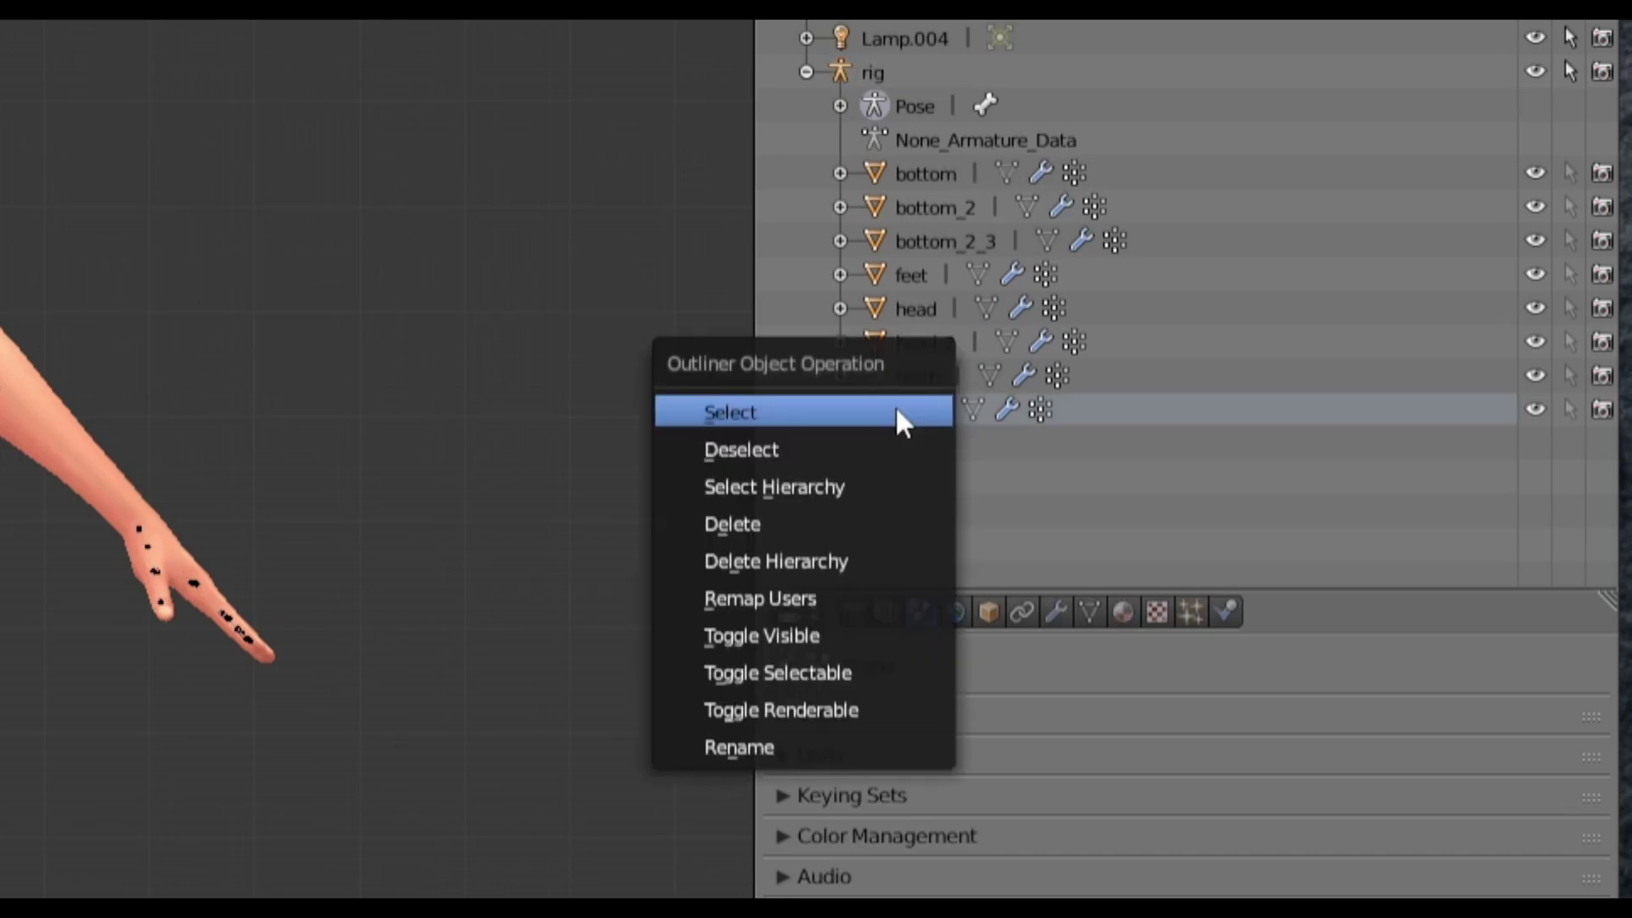
click(771, 533)
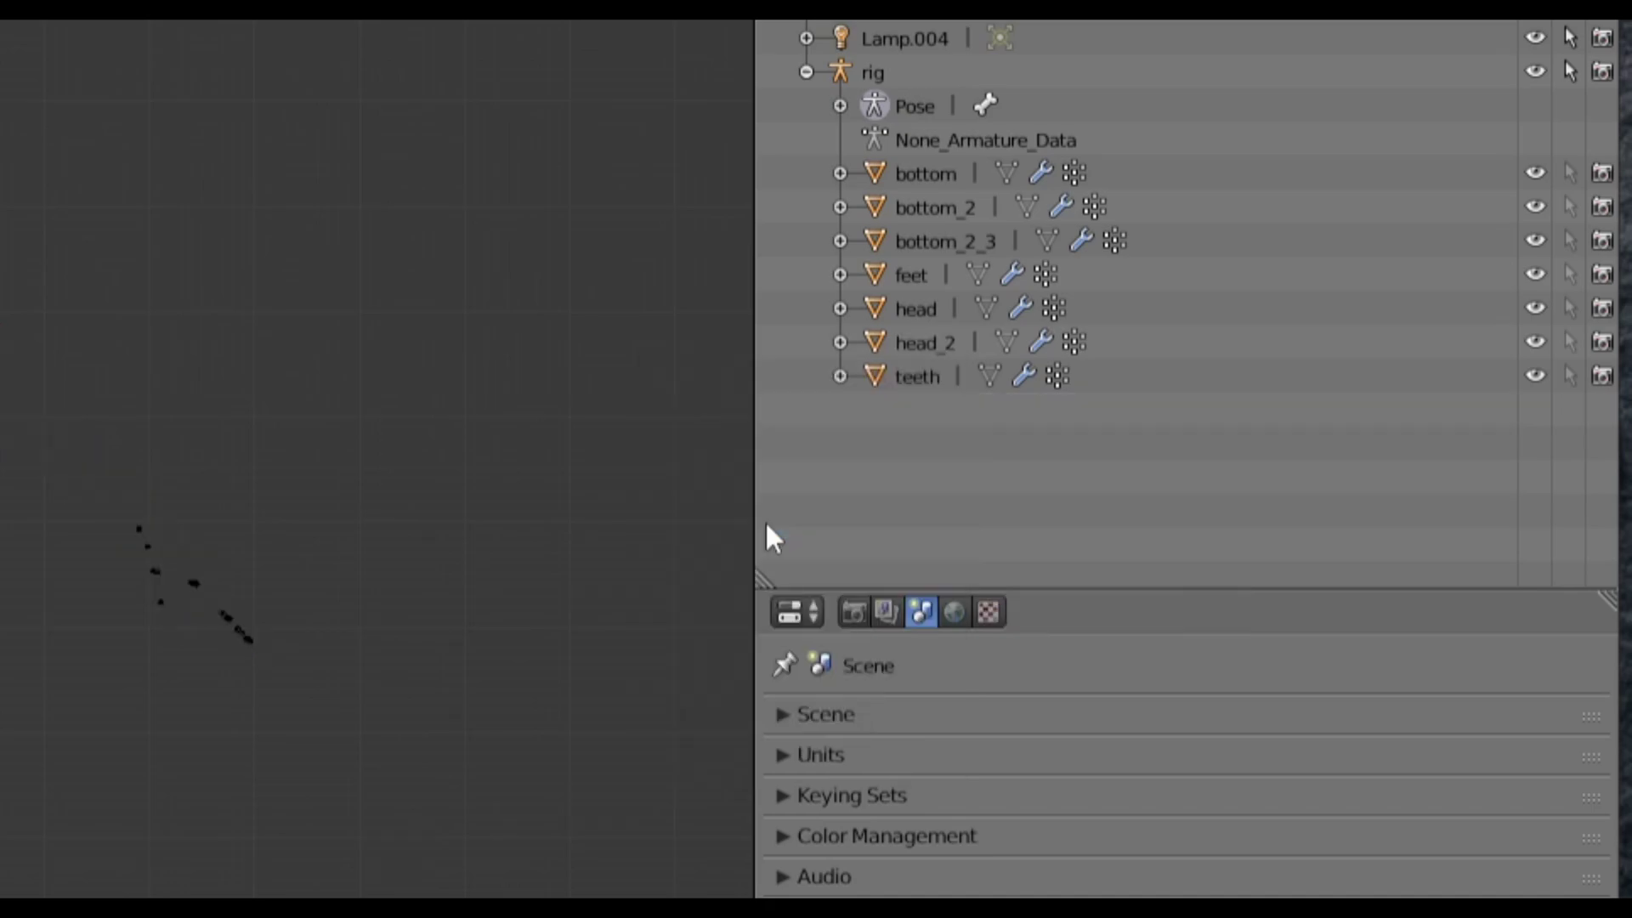
right_click(919, 390)
click(920, 391)
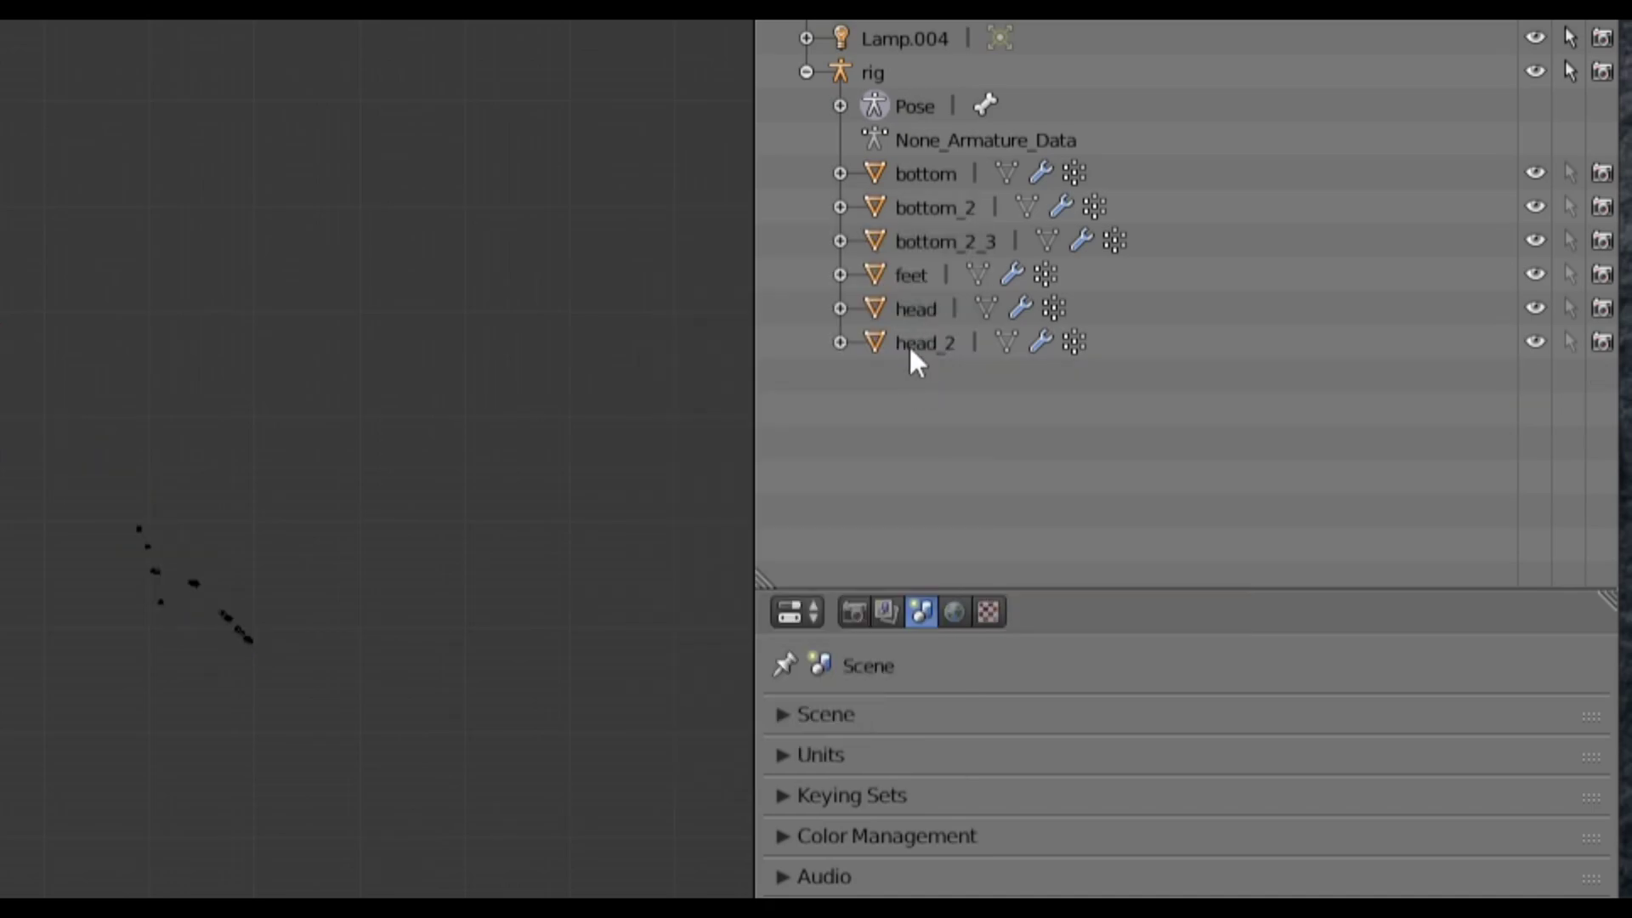
right_click(912, 350)
click(911, 349)
click(912, 315)
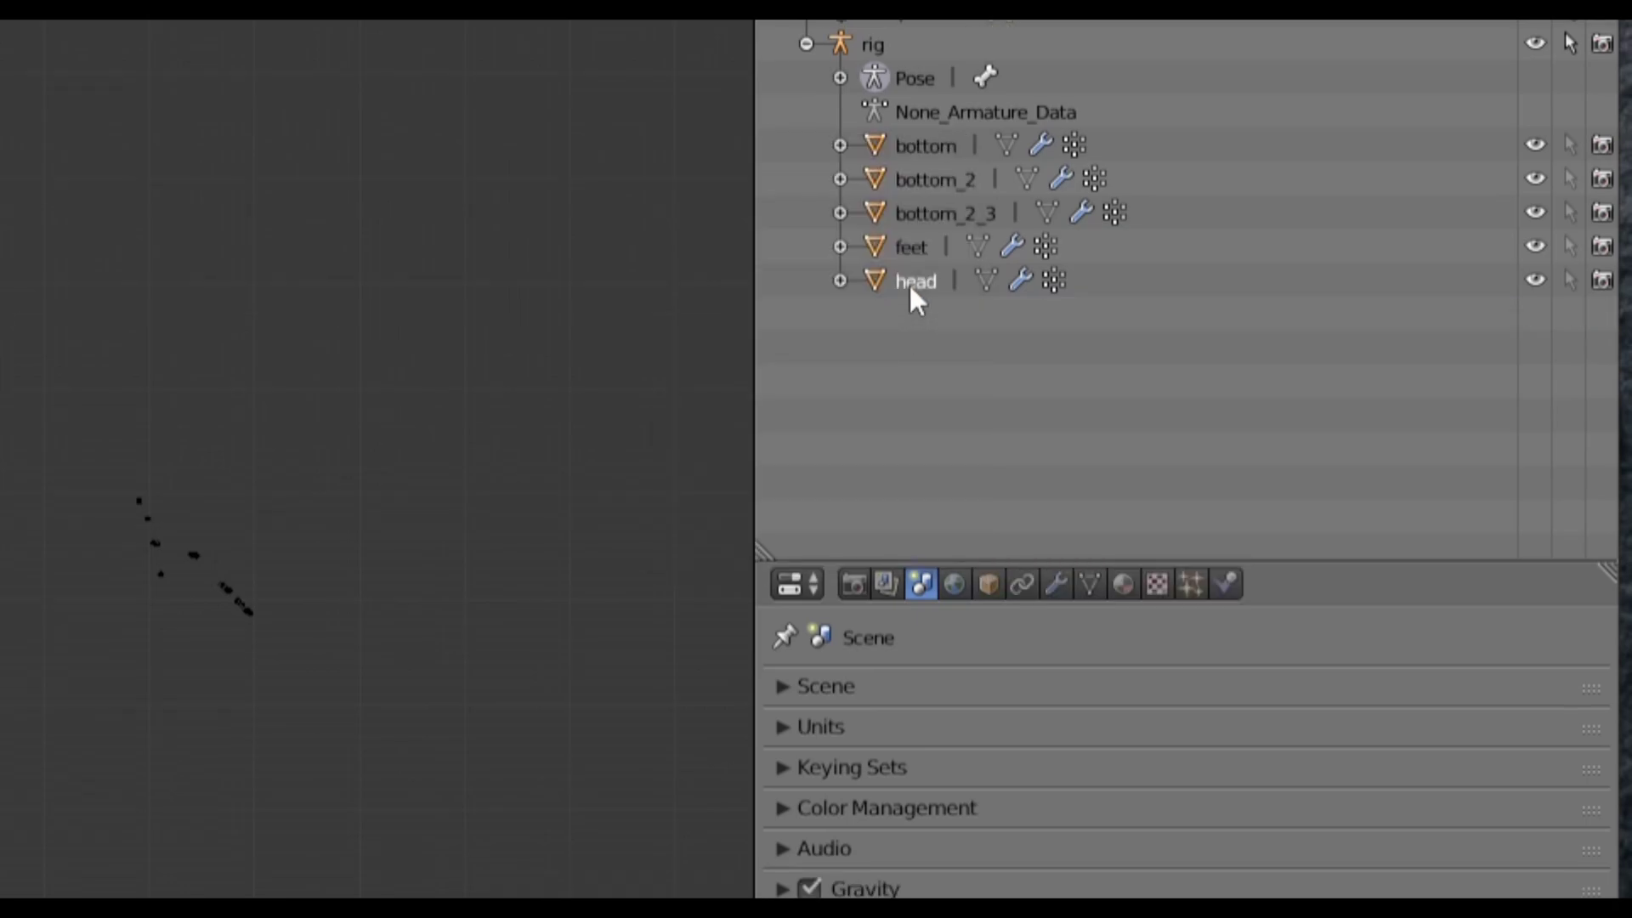
right_click(911, 316)
click(911, 315)
Step: Delete the remaining feet, bottom_2_3, bottom_2 and bottom meshes under rig
right_click(912, 247)
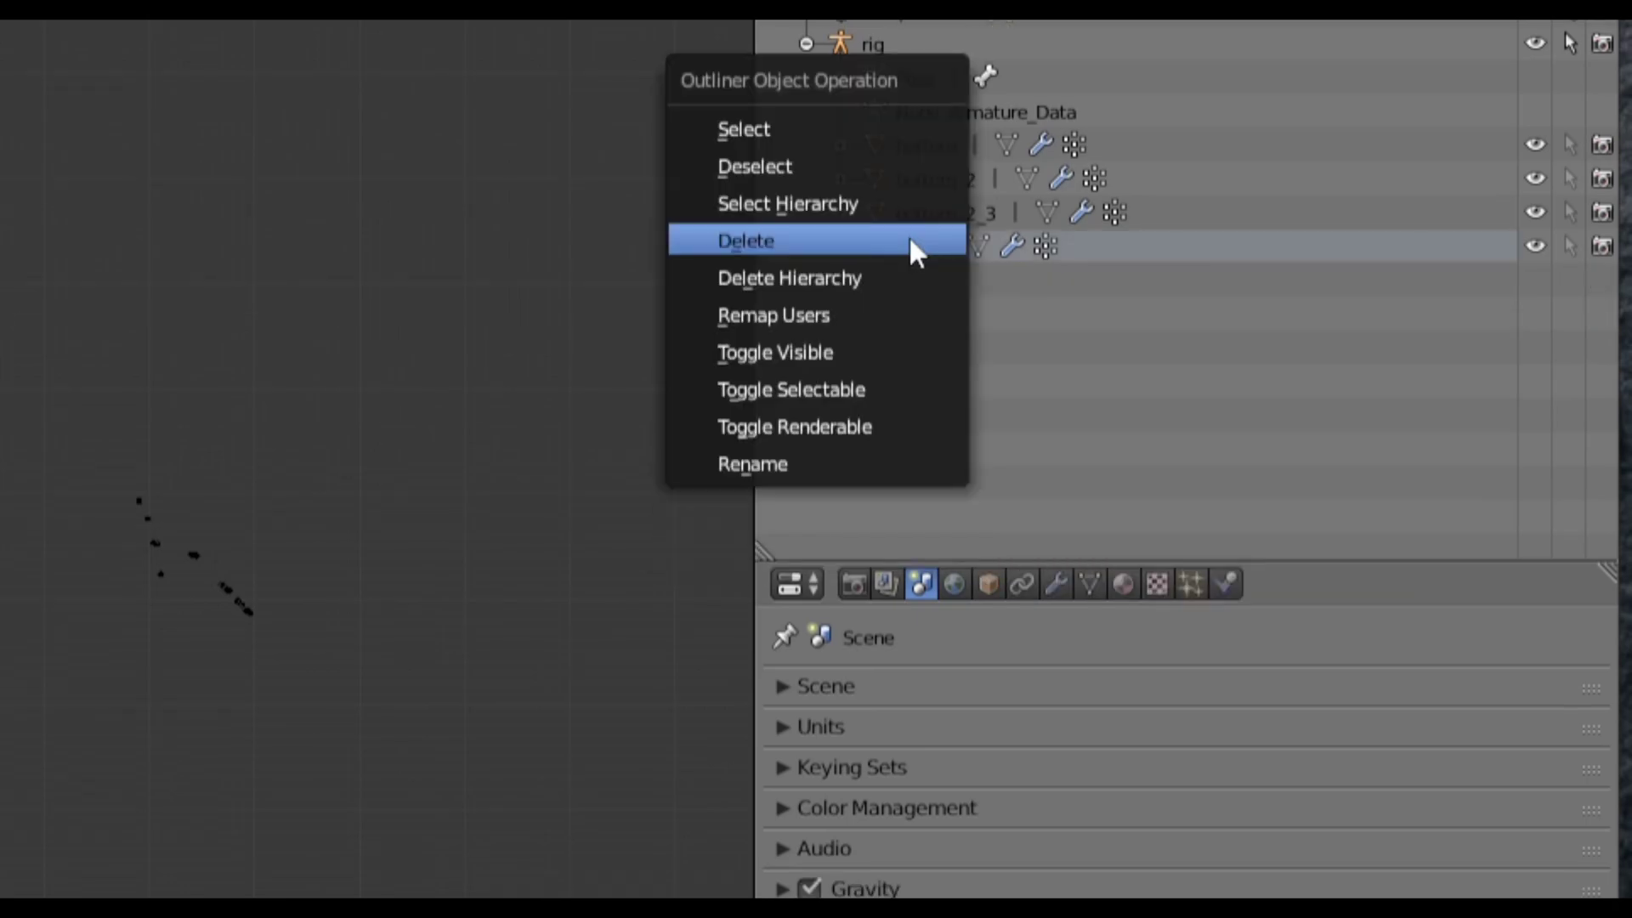
click(914, 249)
click(921, 226)
right_click(918, 226)
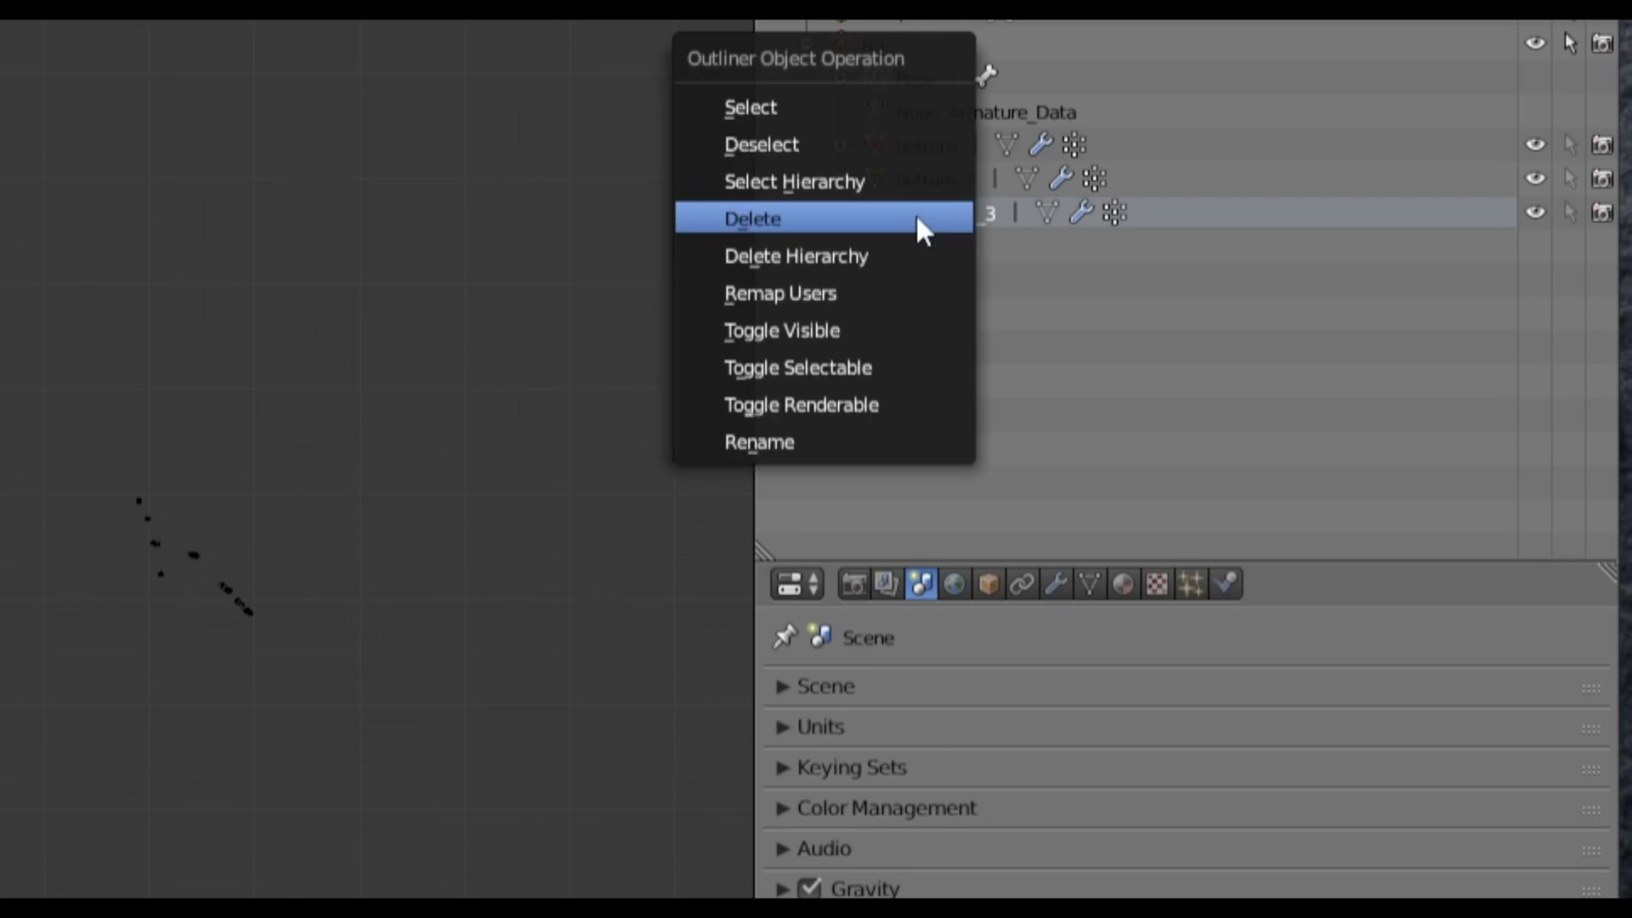
click(918, 222)
click(910, 194)
right_click(910, 194)
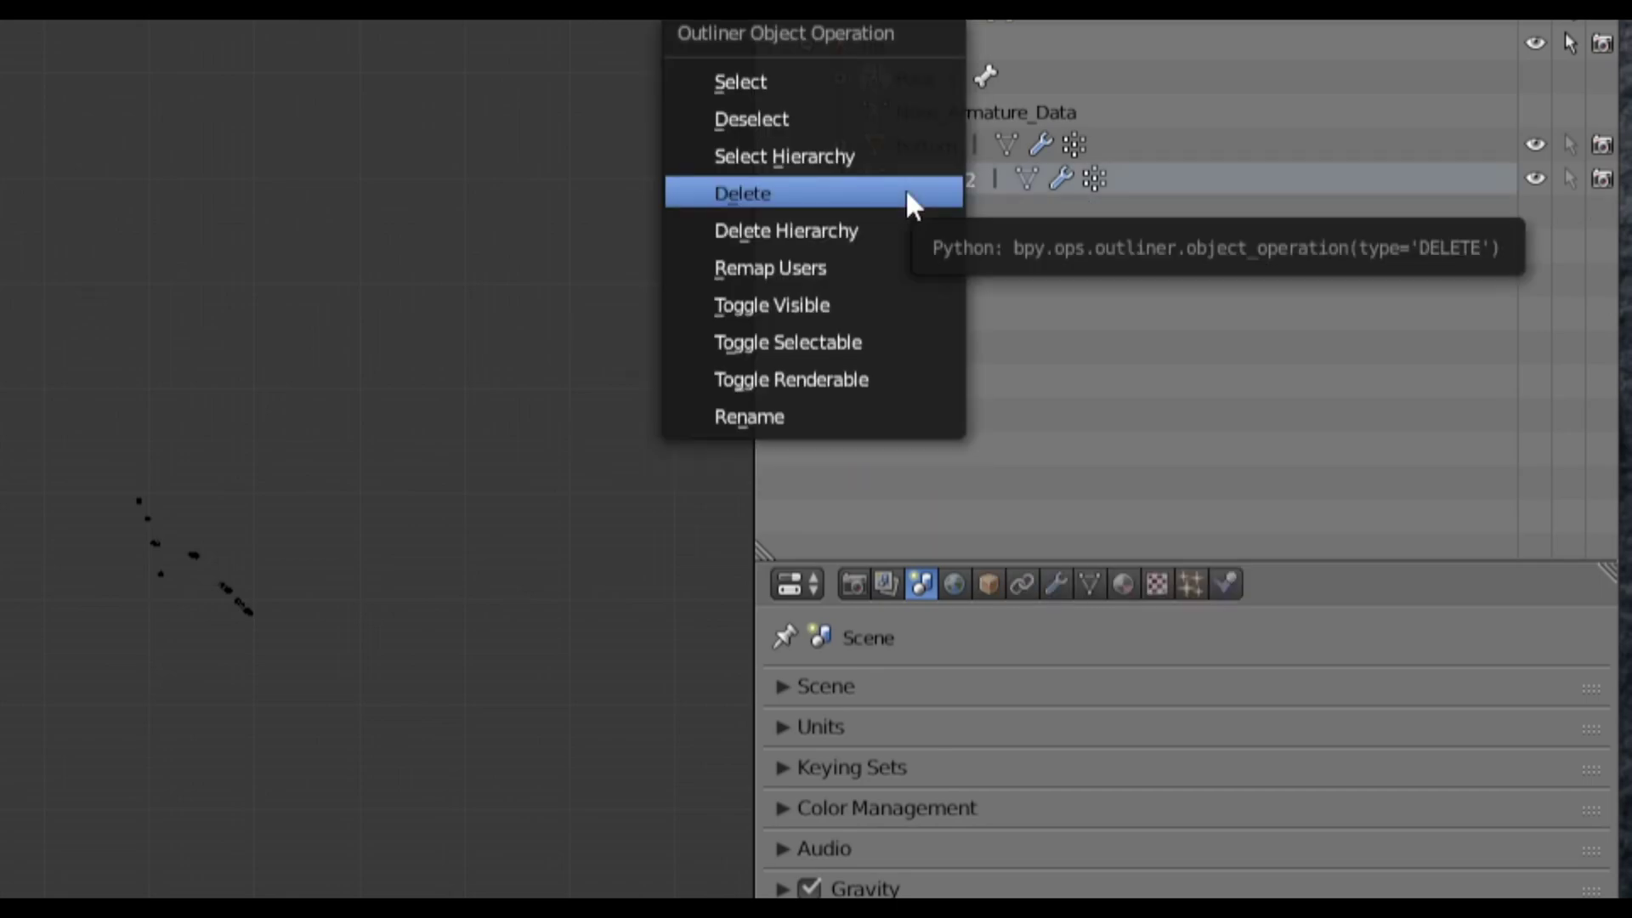
click(911, 199)
click(913, 151)
right_click(913, 151)
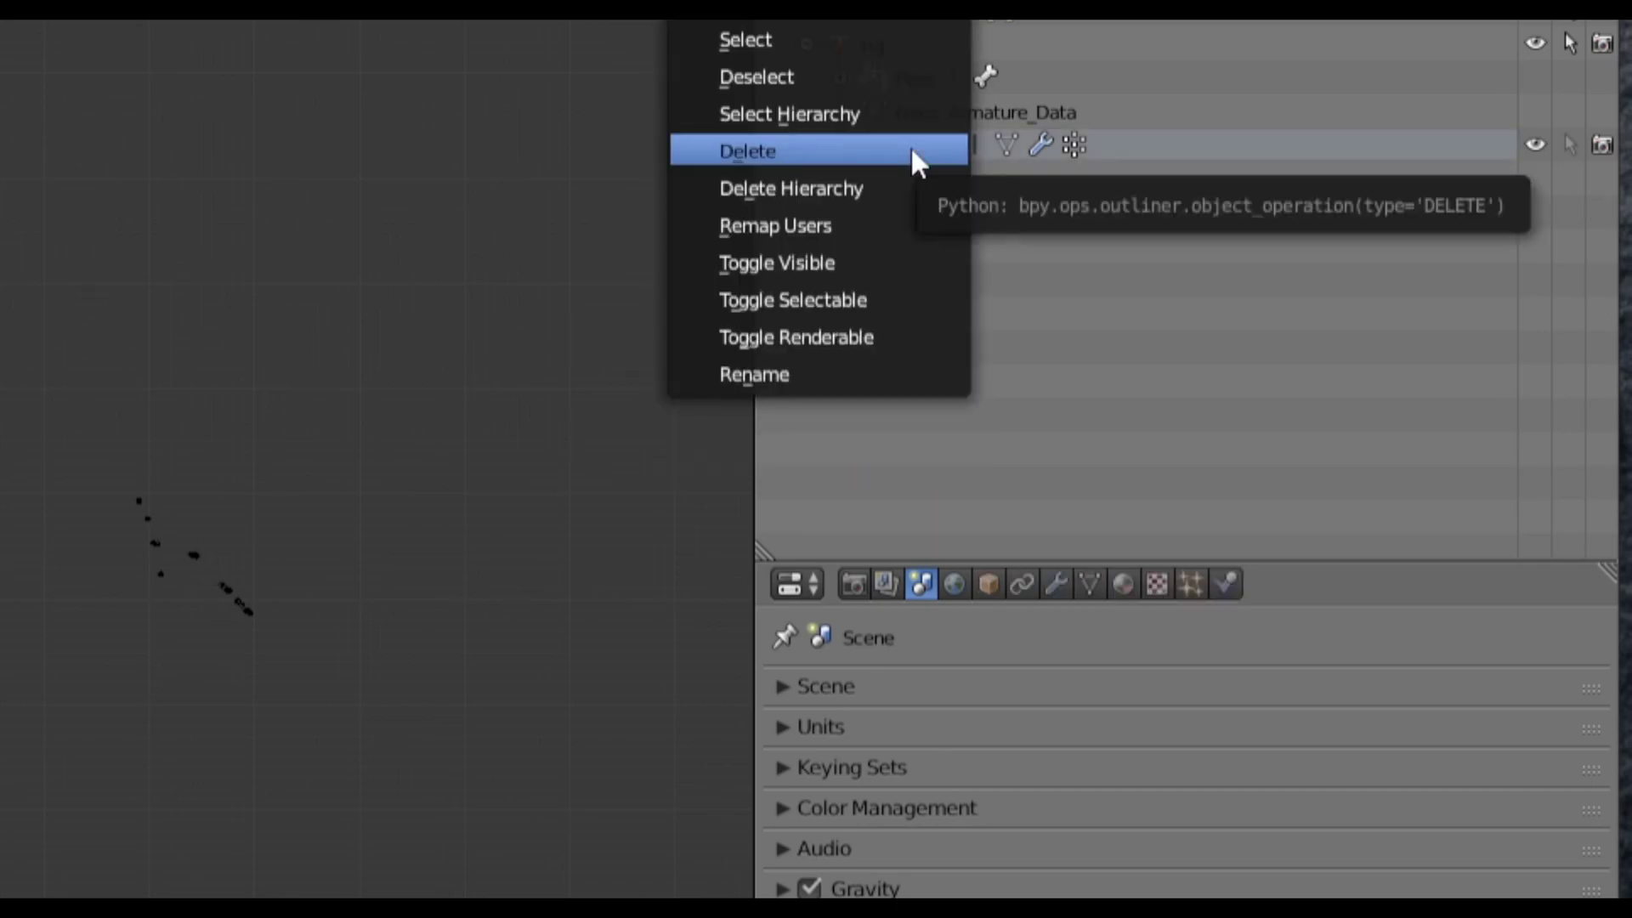
click(914, 151)
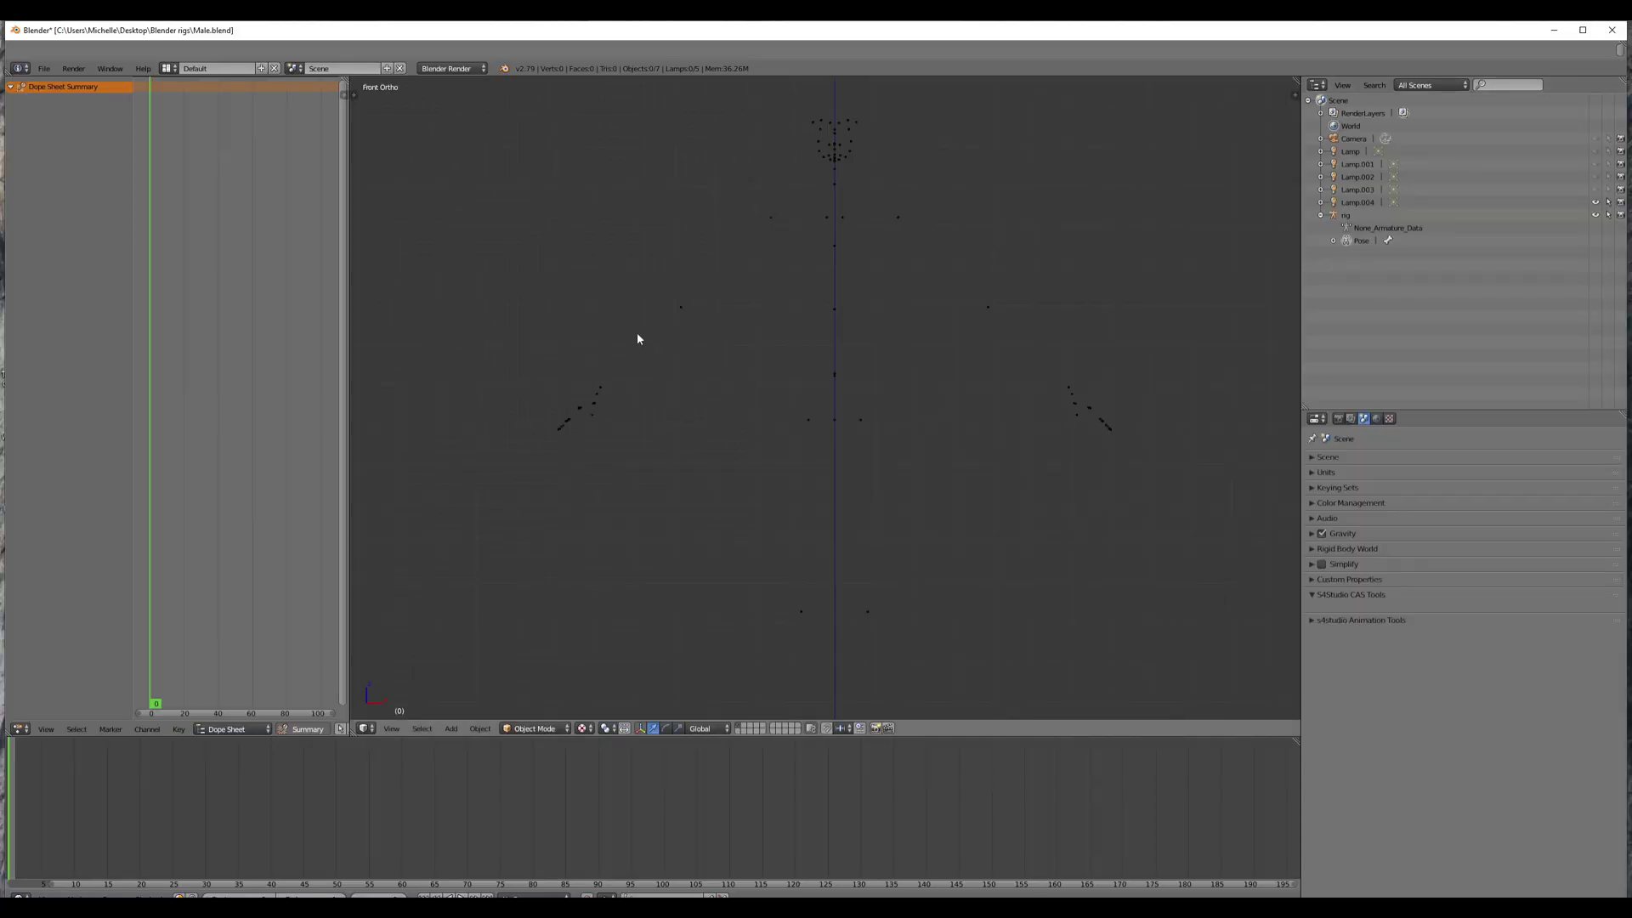
Step: Import JayceEvans.dae as a Collada file, adding the clothed sim as rig.001
click(42, 70)
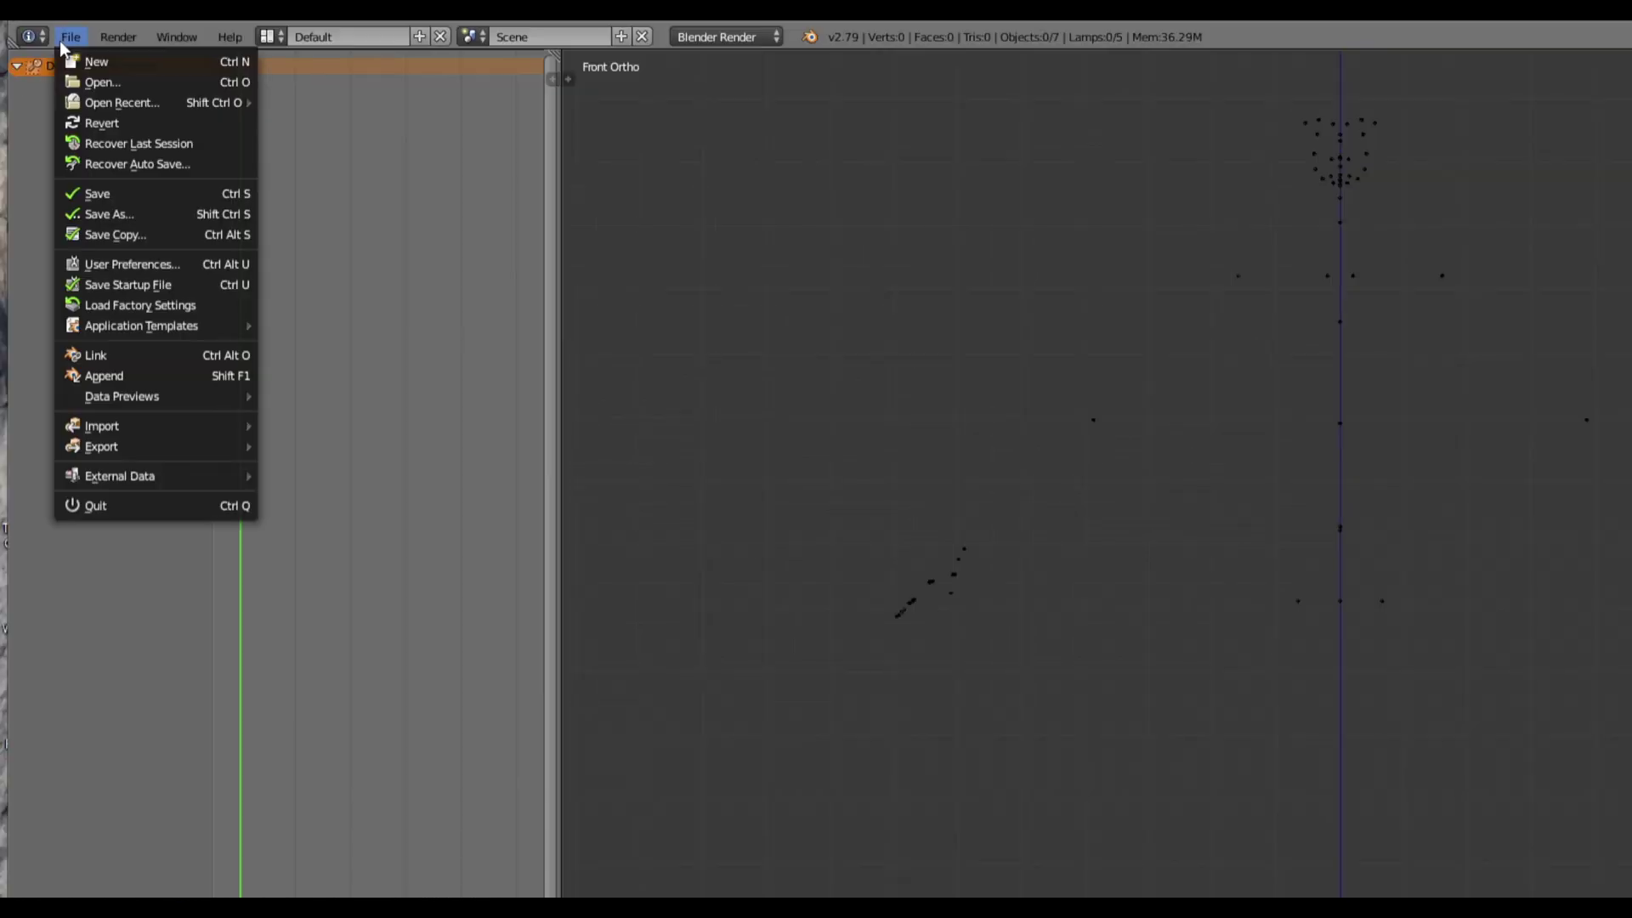
mouse_move(109, 433)
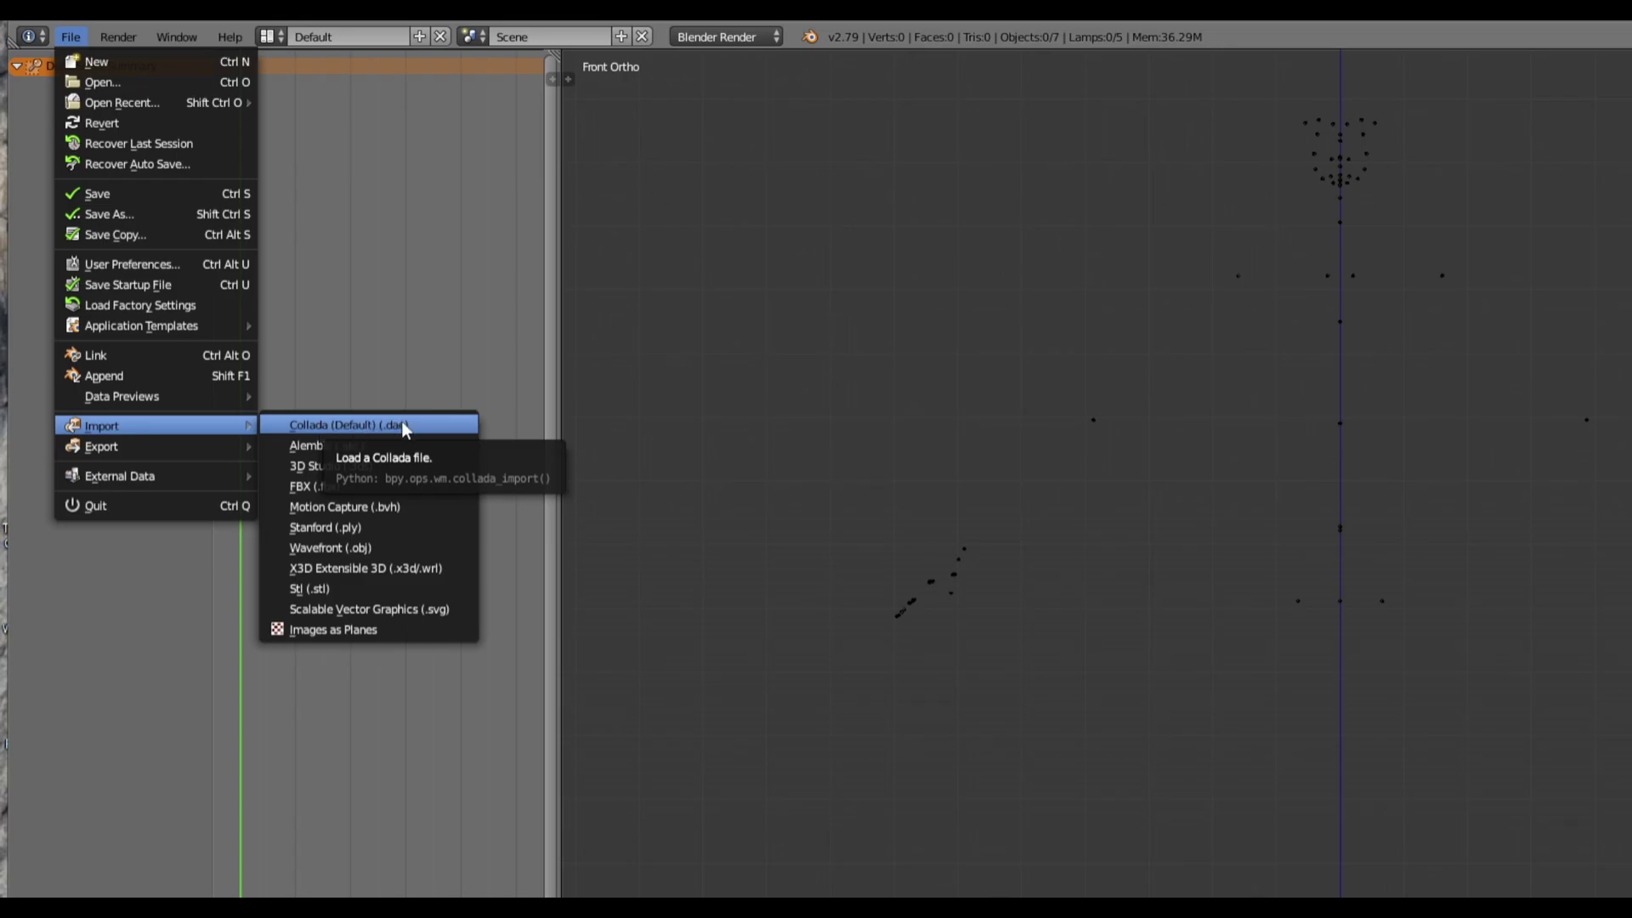
click(402, 424)
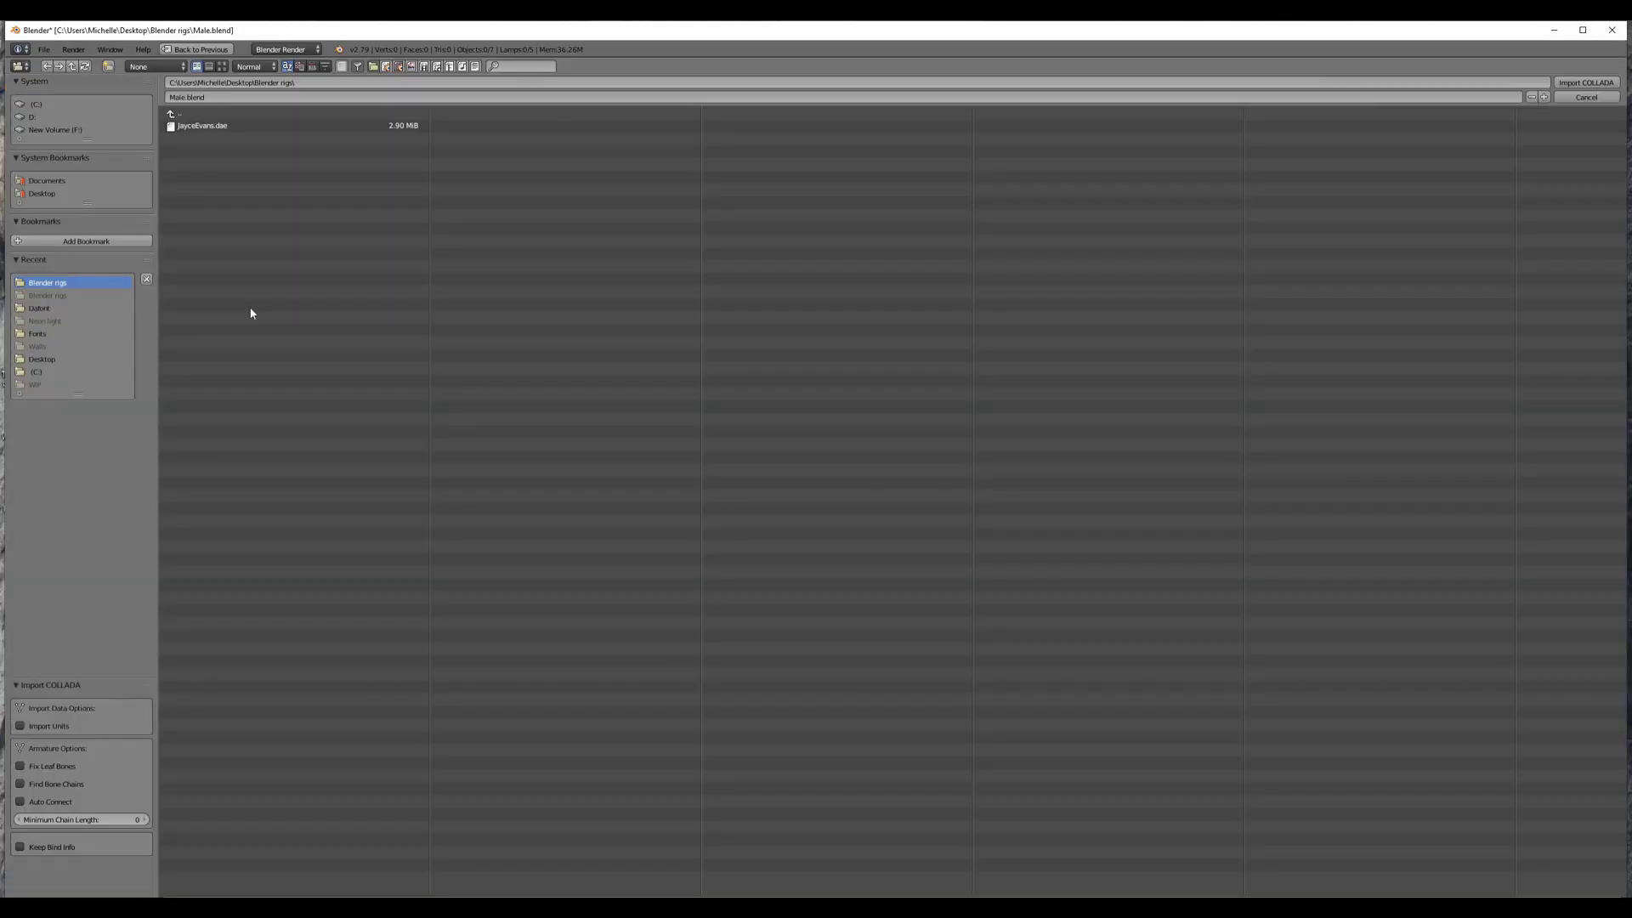
click(208, 128)
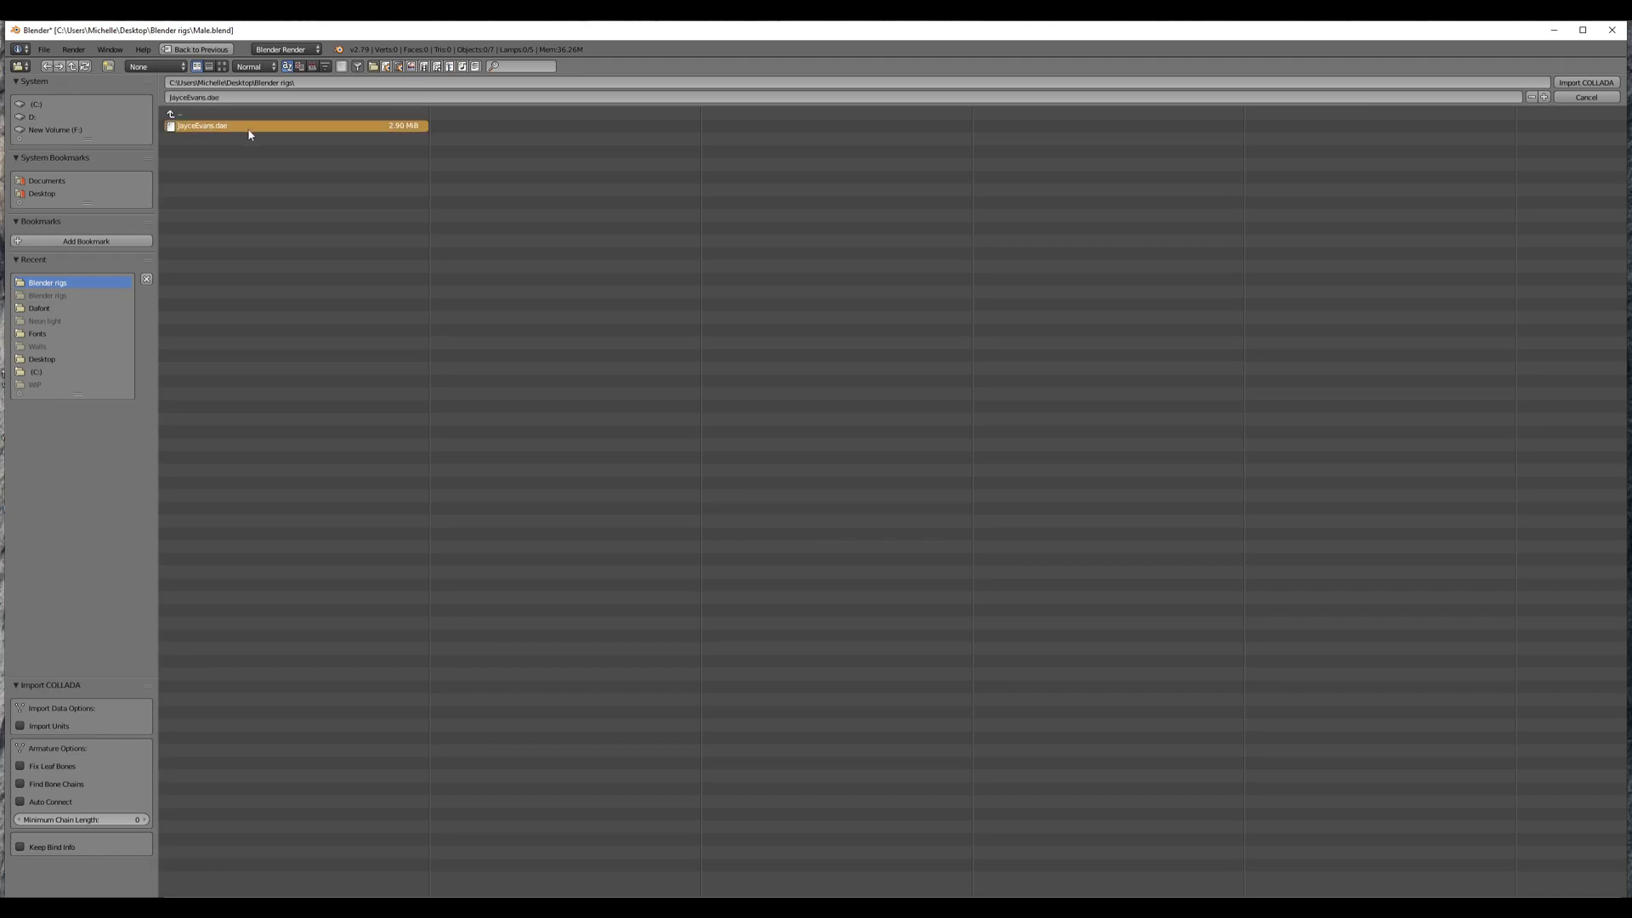
click(1568, 85)
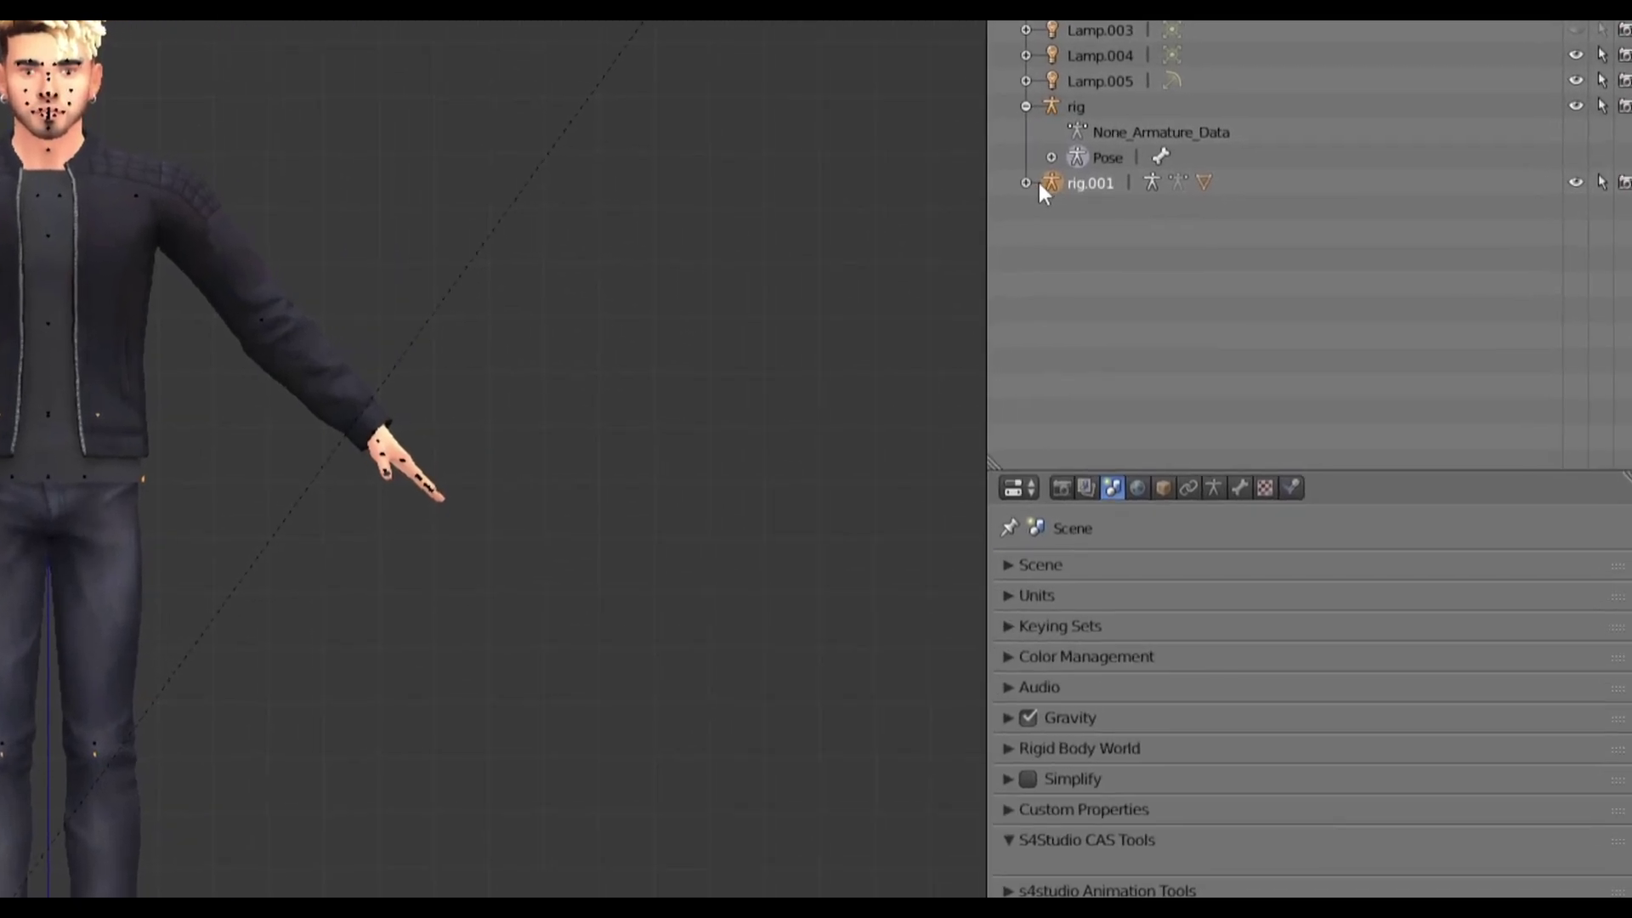
Step: Parent the JayceEvans mesh from rig.001 to the original rig with Object parenting
click(1009, 137)
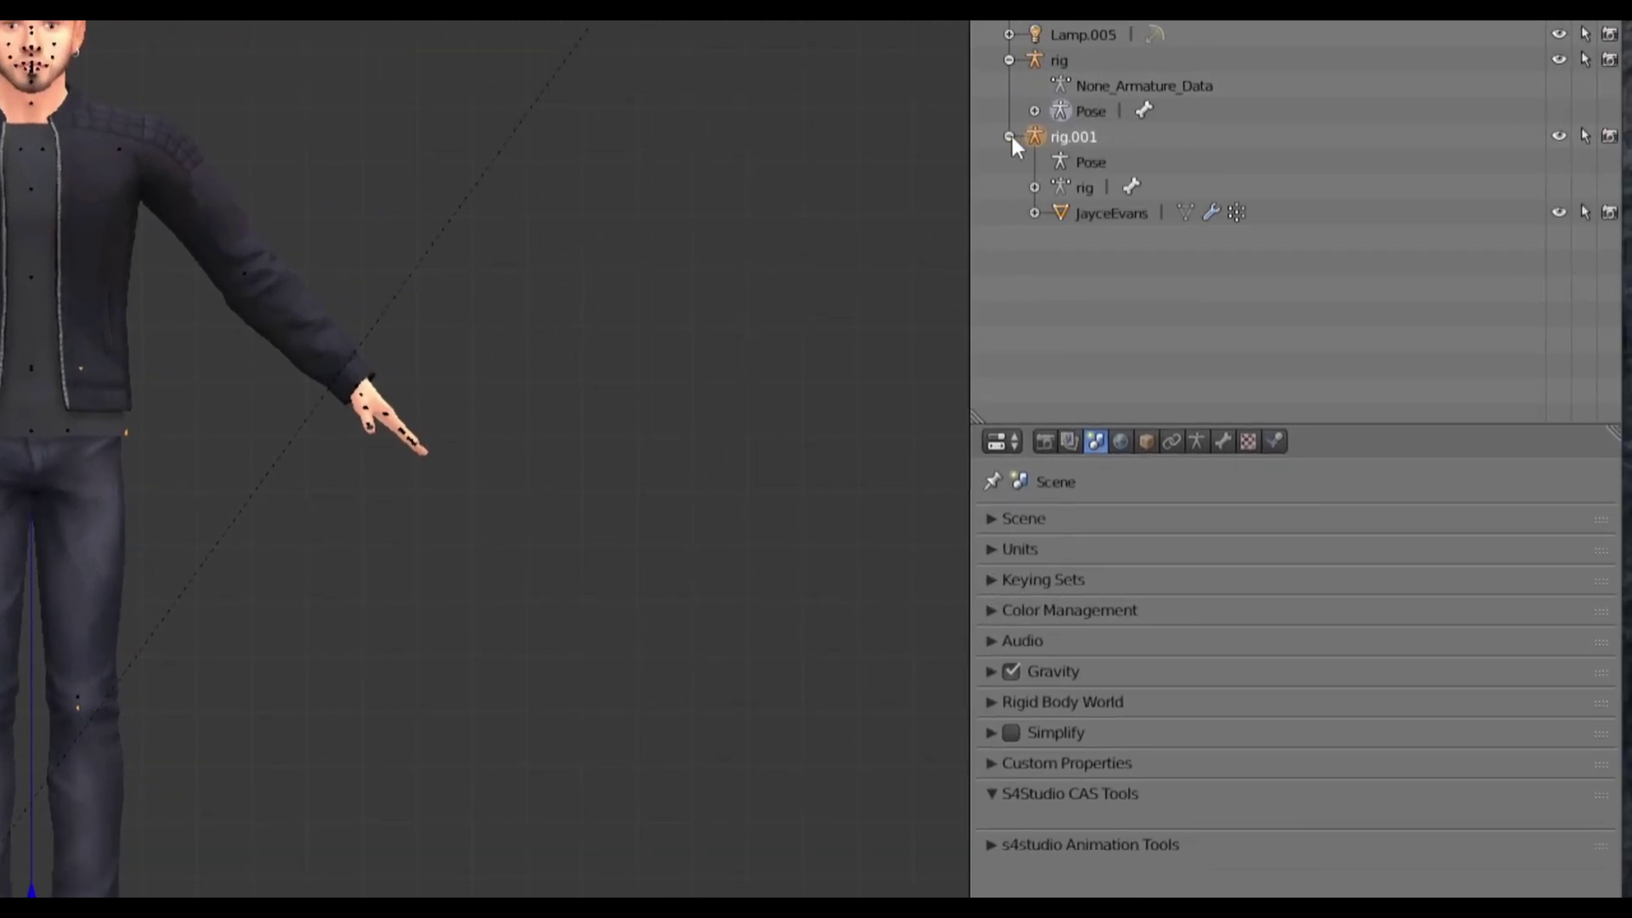
click(1076, 213)
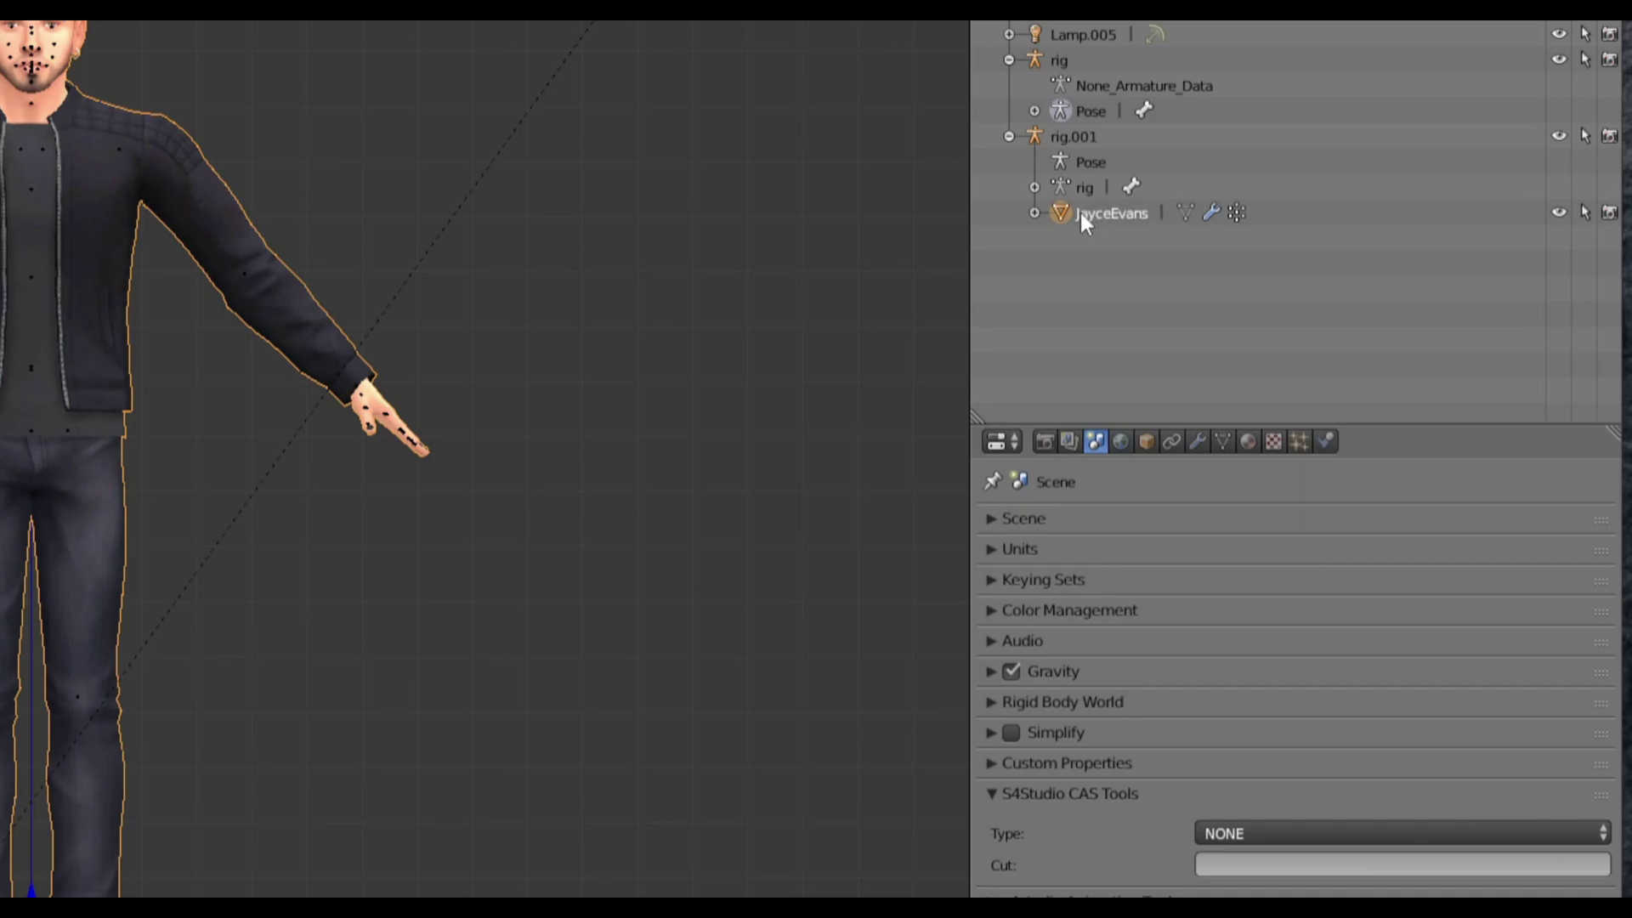
drag(1079, 213, 1059, 64)
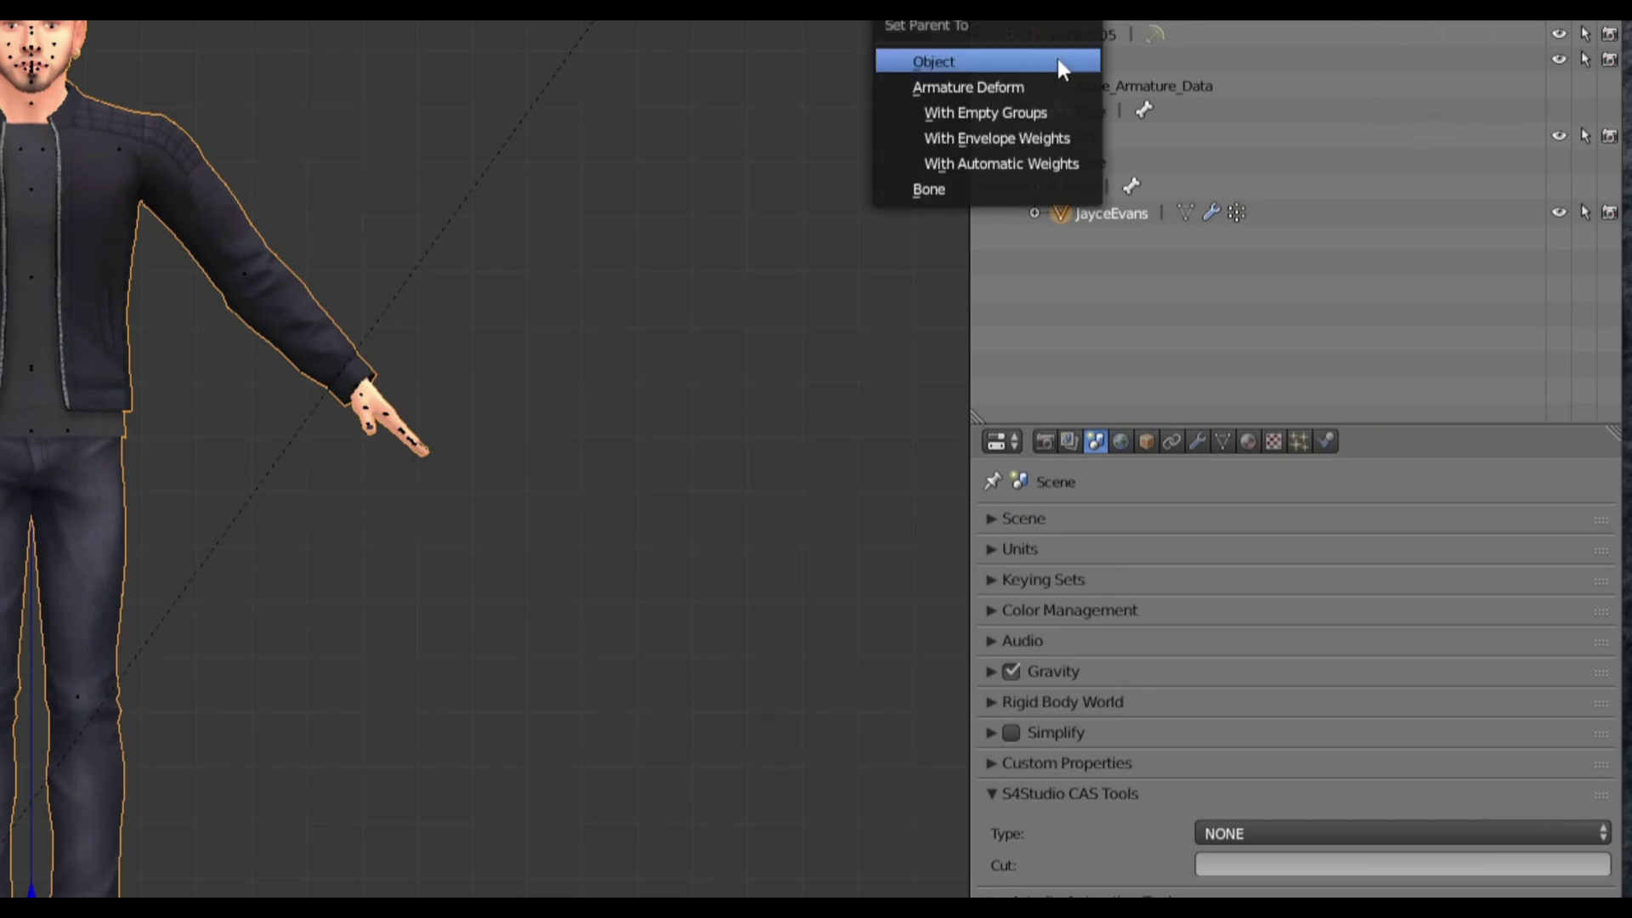
click(929, 65)
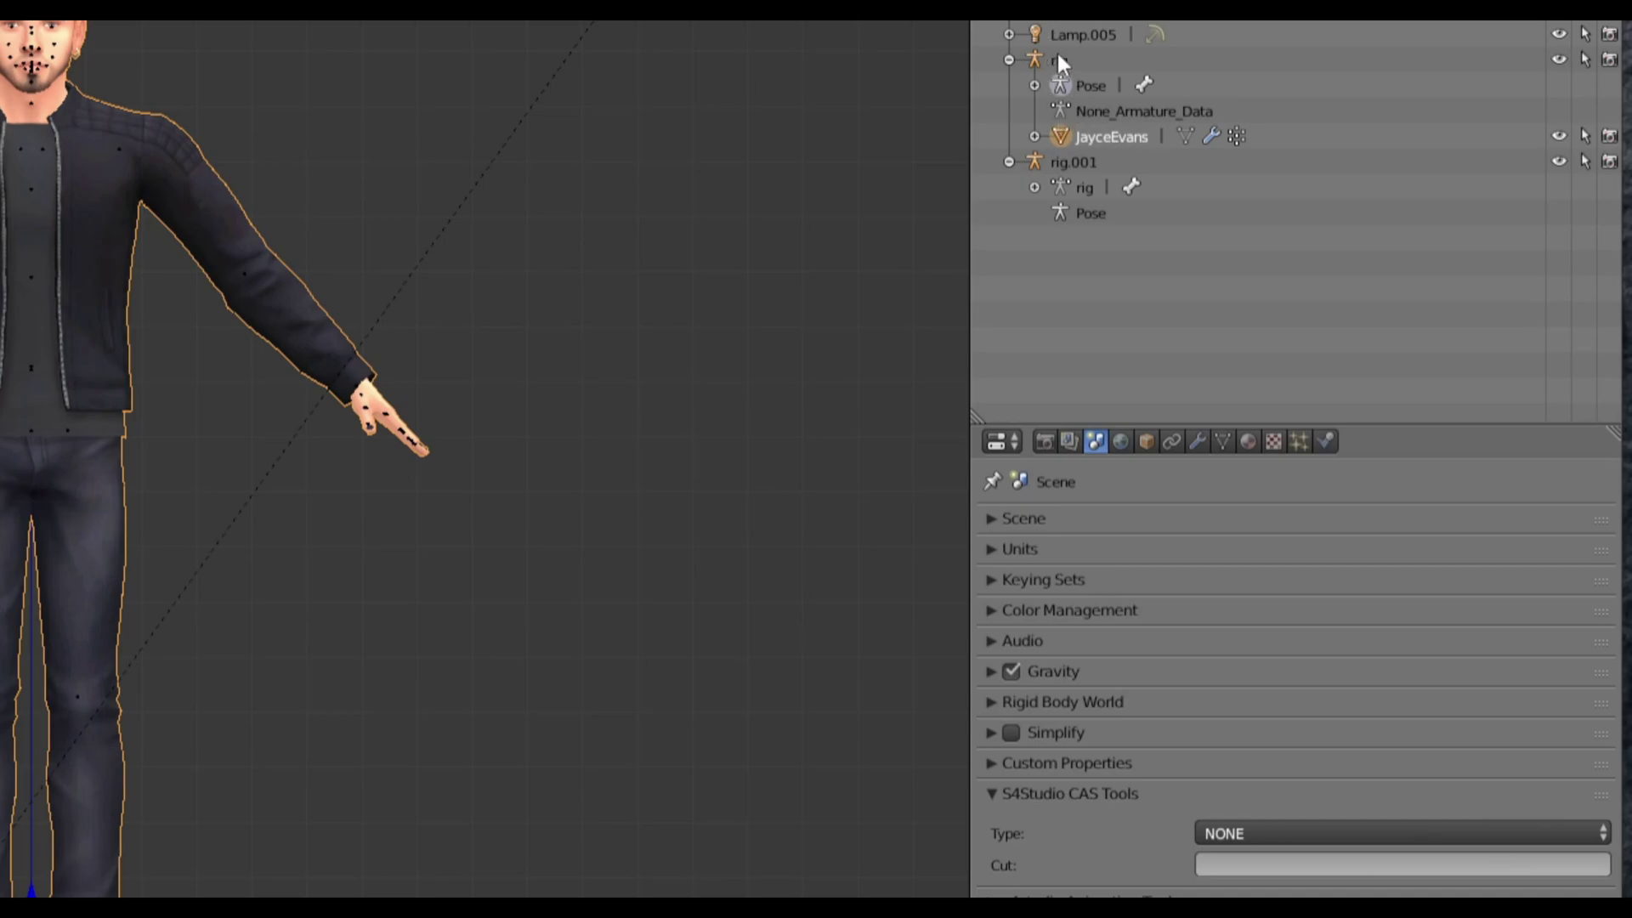
Step: Delete the duplicate rig.001 armature
click(1064, 160)
right_click(1064, 160)
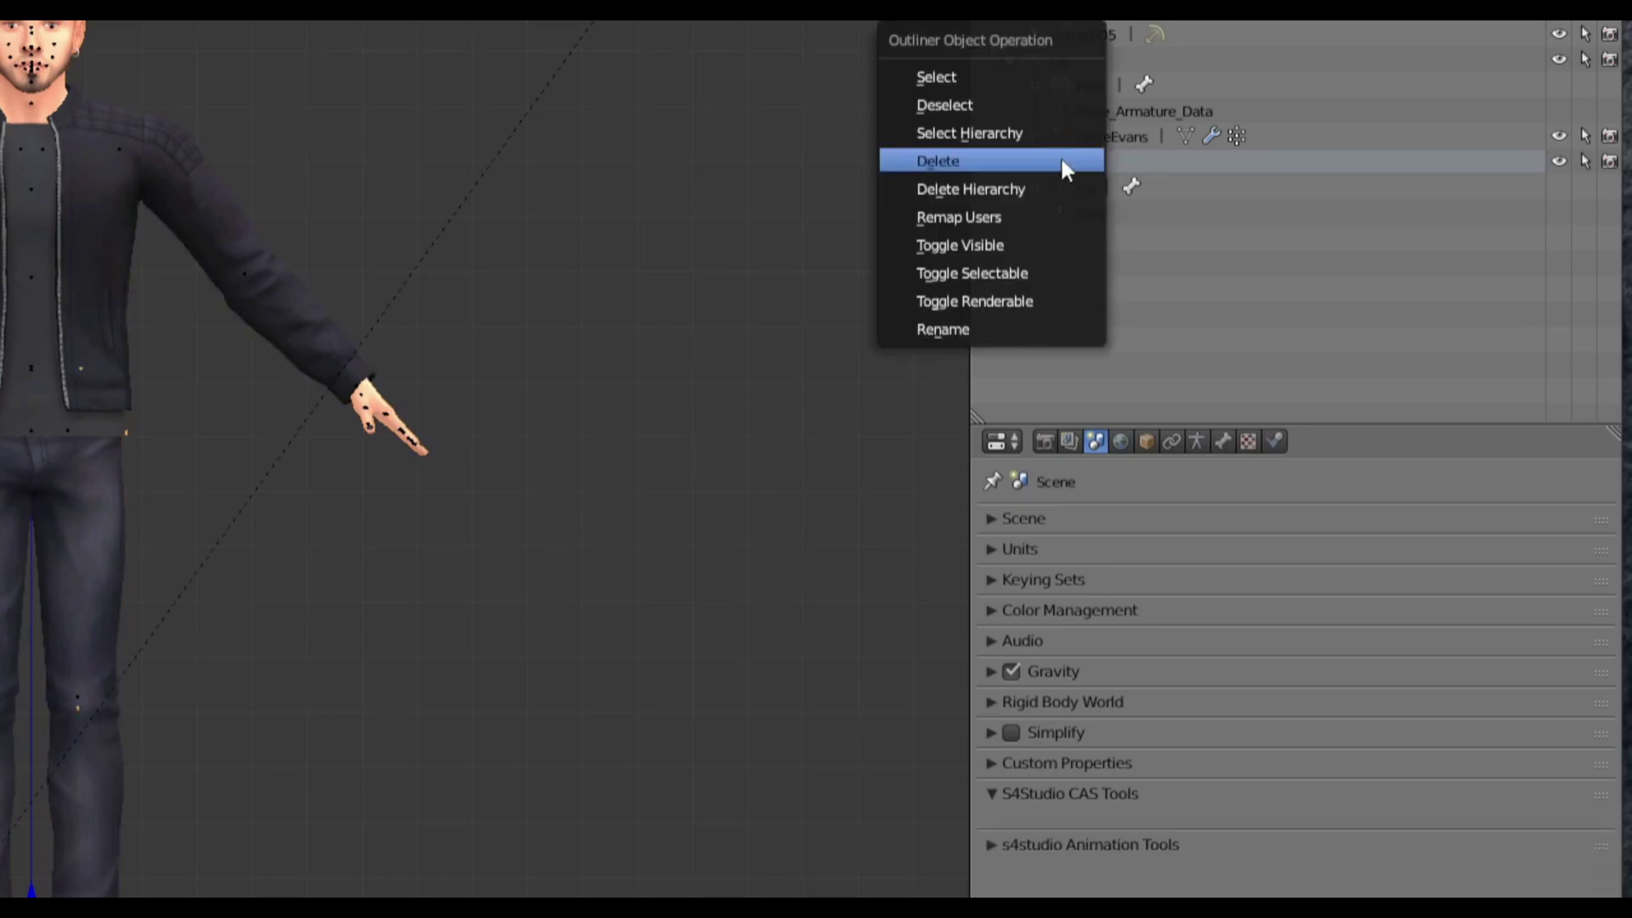
click(1062, 160)
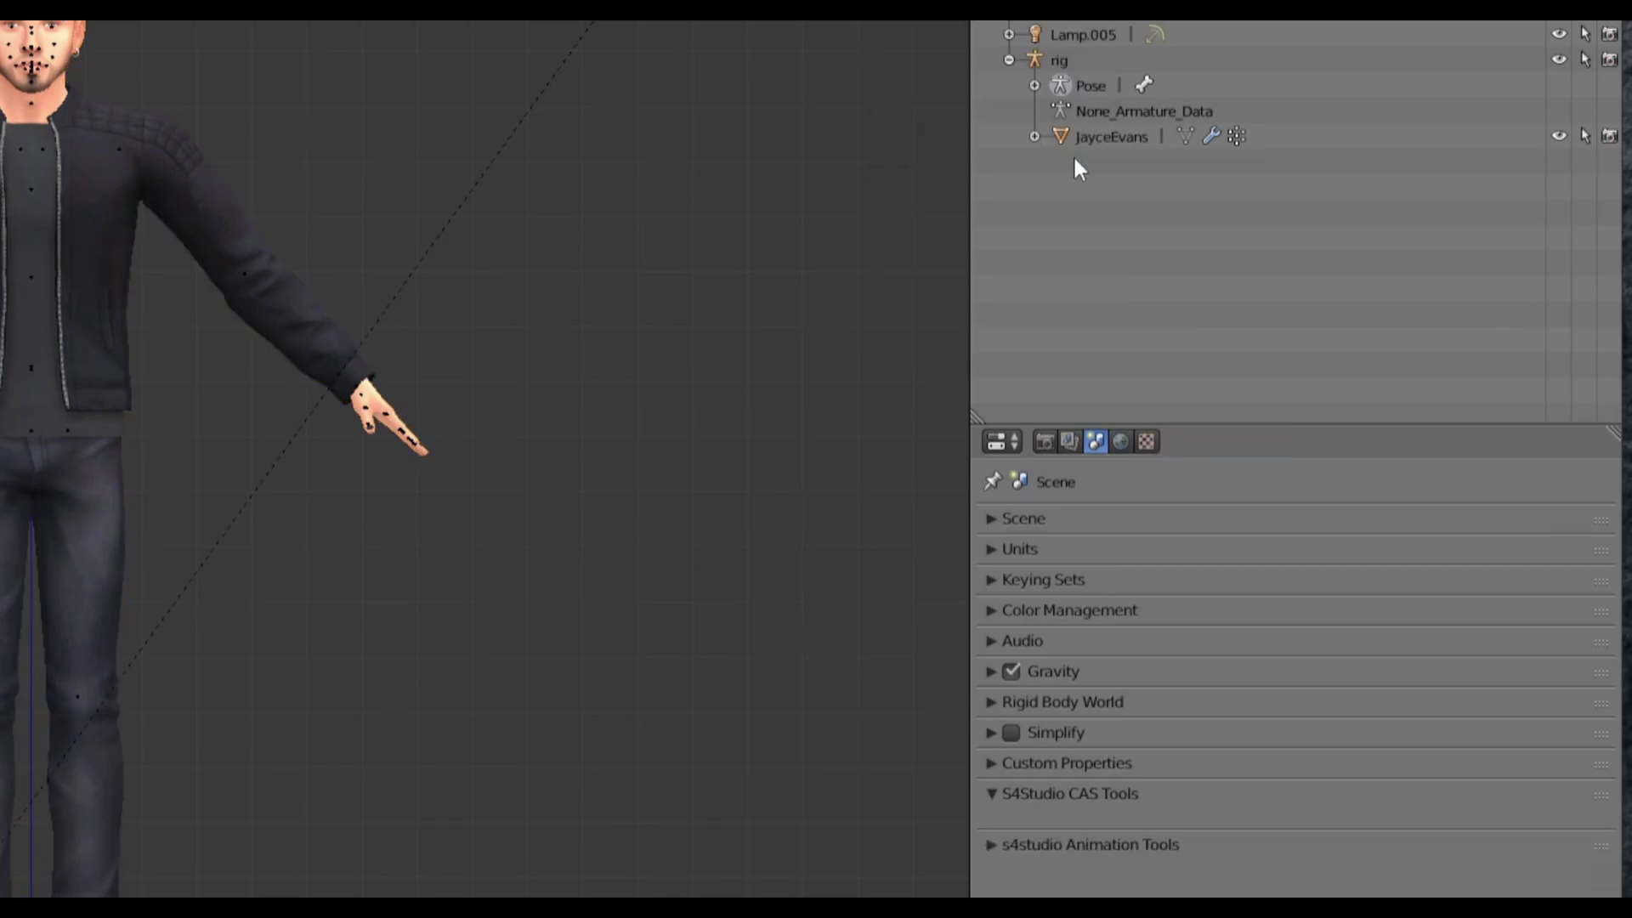
Step: Set the JayceEvans Armature modifier's Object to rig
click(1085, 135)
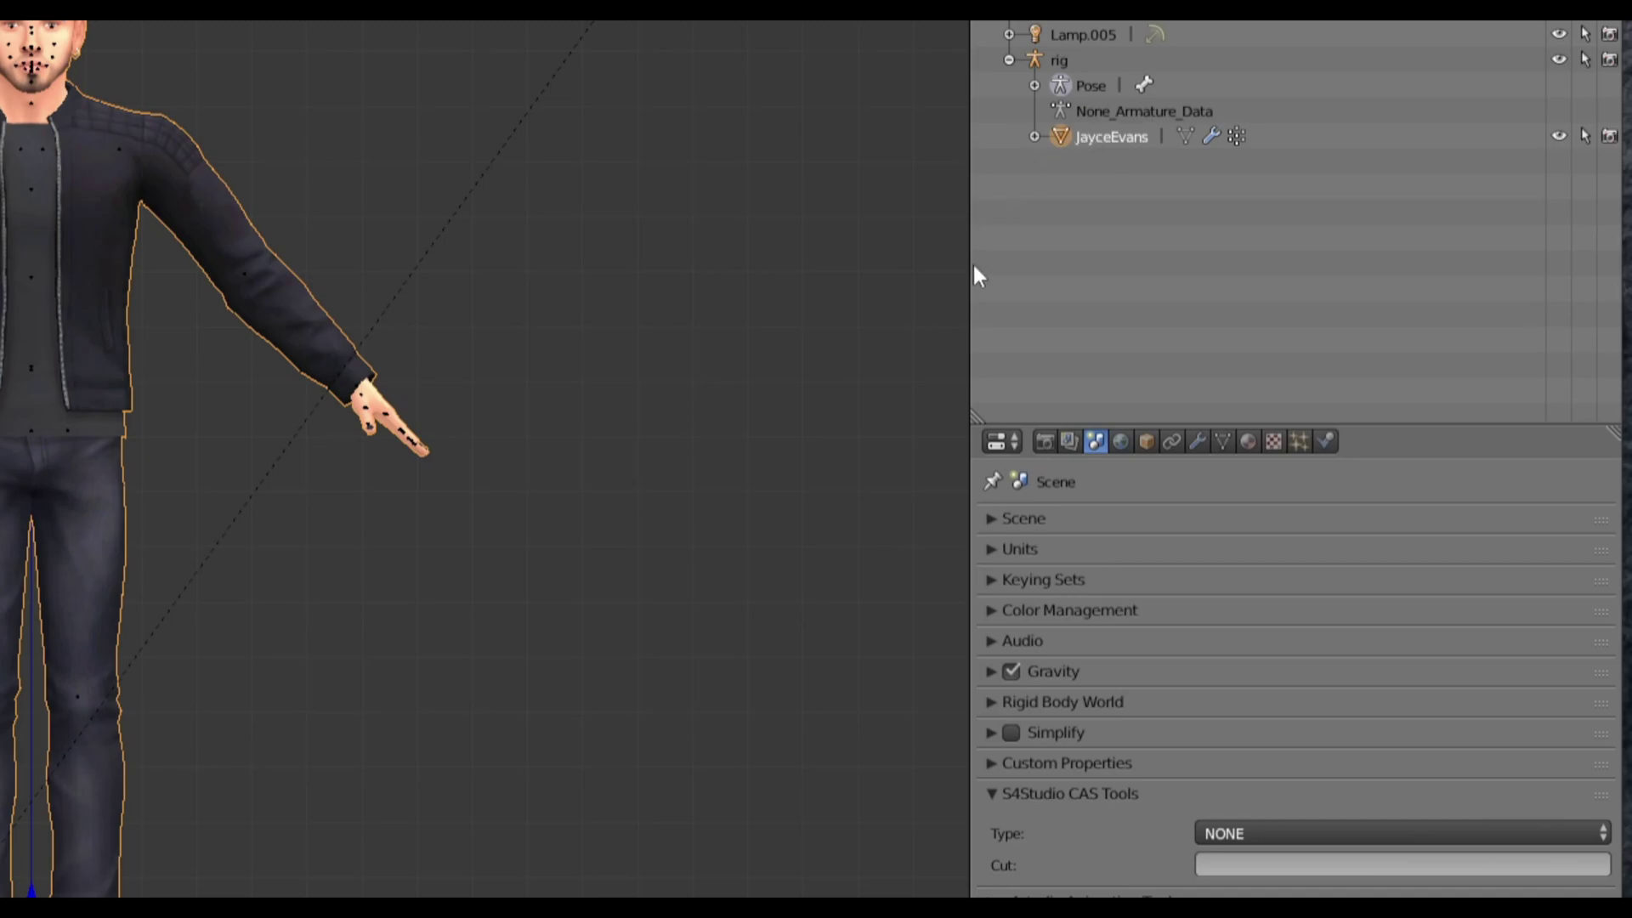
click(1198, 440)
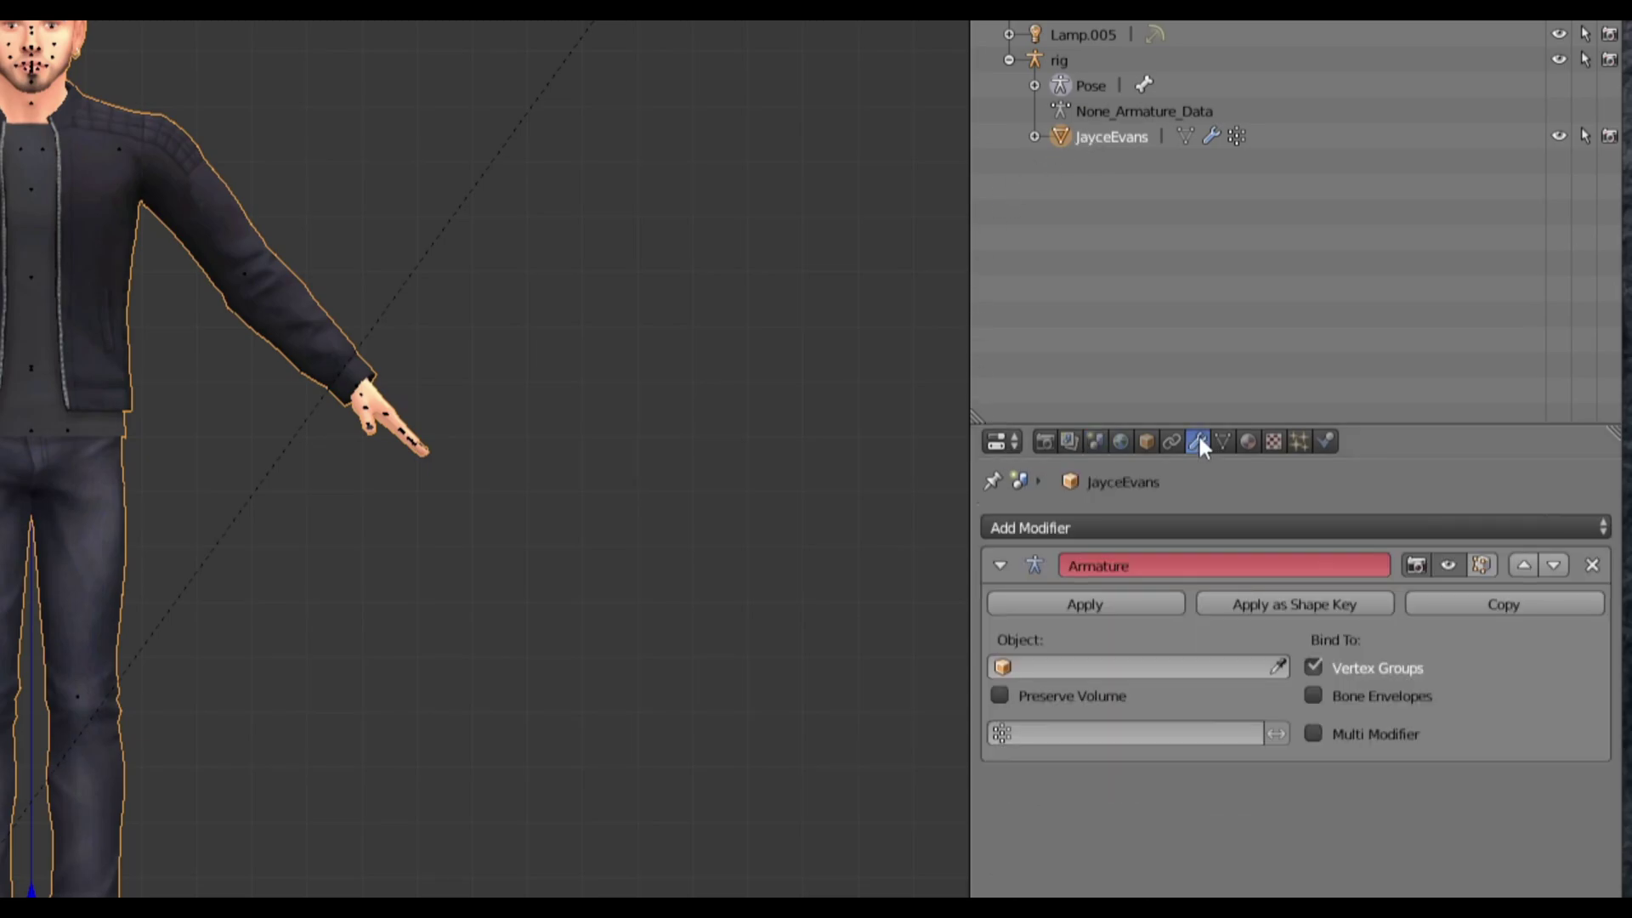
click(1009, 667)
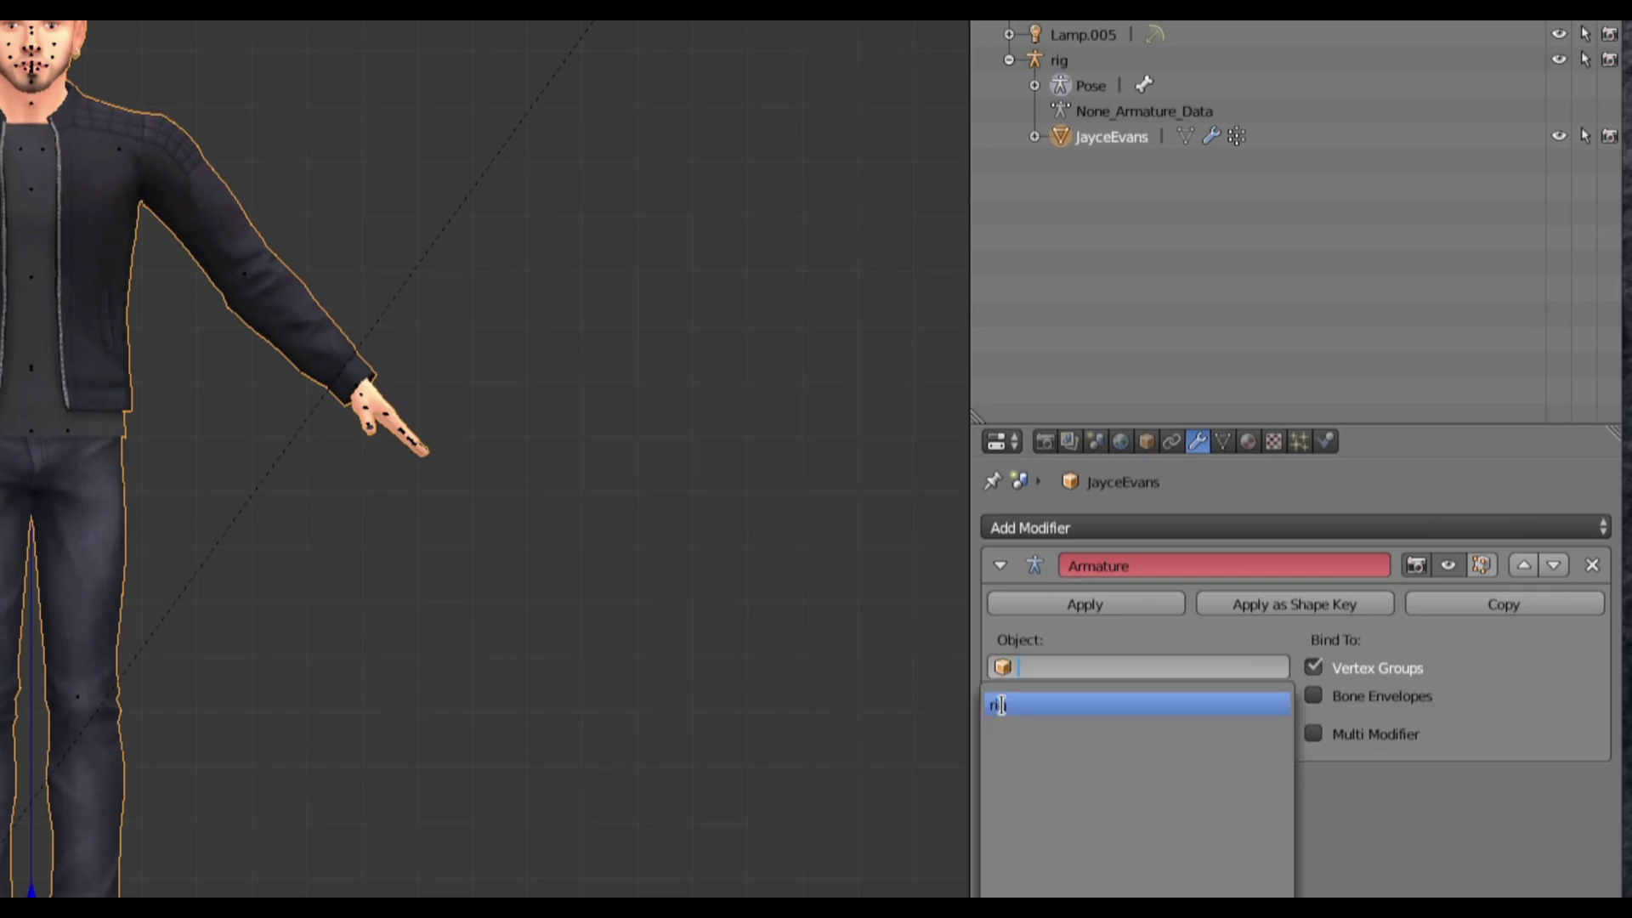
click(1002, 705)
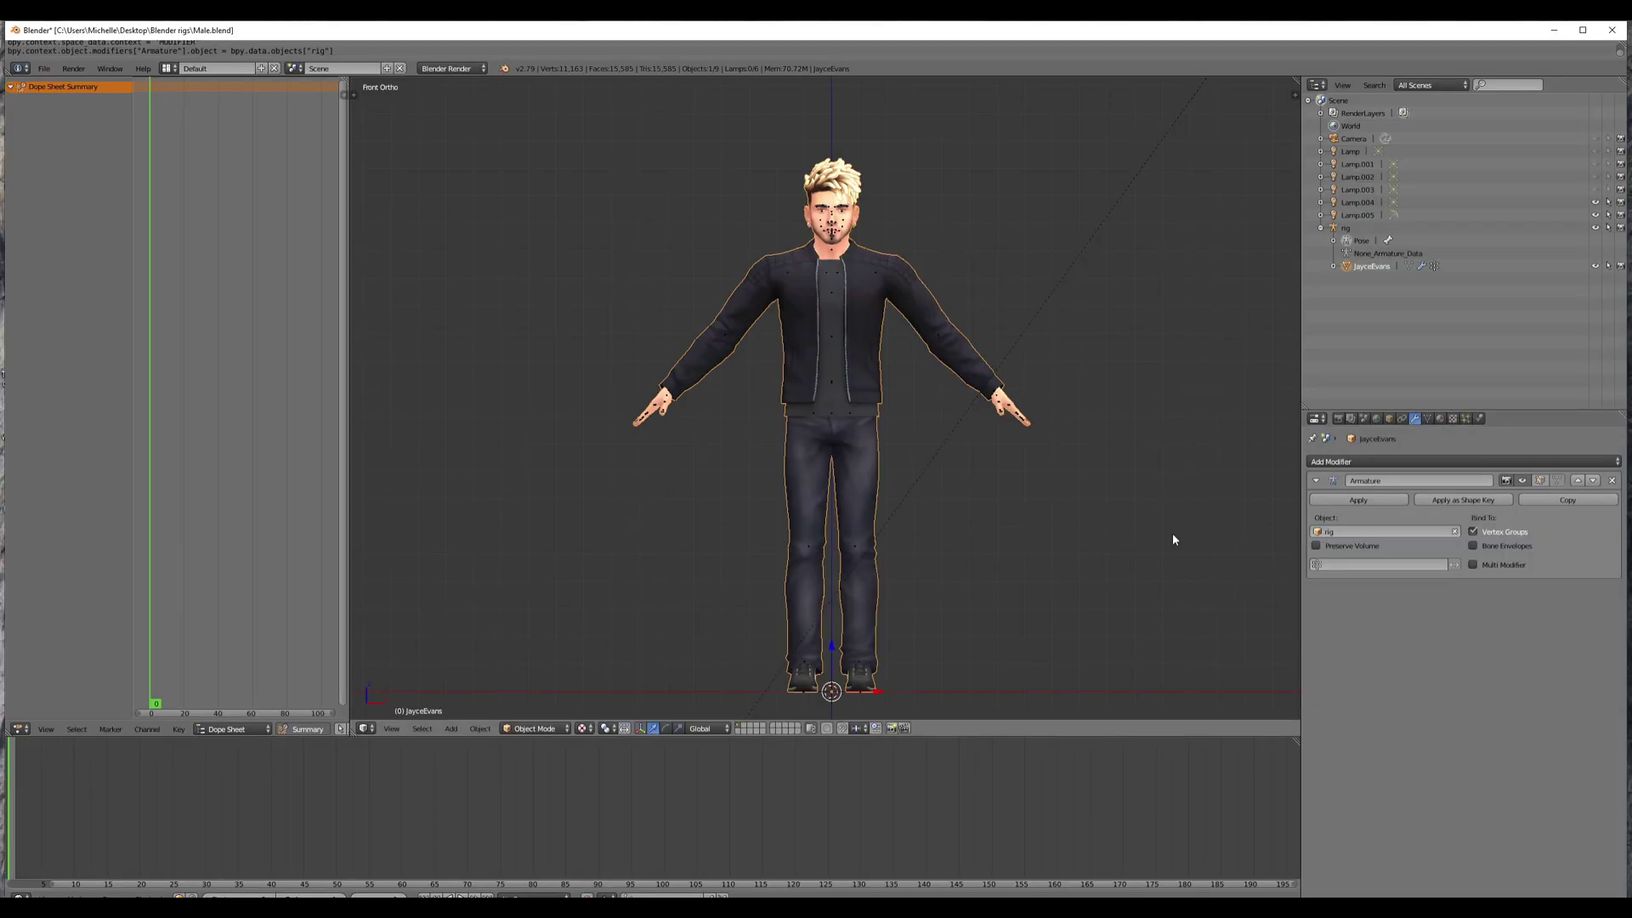
Step: In Pose Mode on rig, rotate the left upper arm bone twice to test deformation
right_click(938, 389)
key(ctrl+Tab)
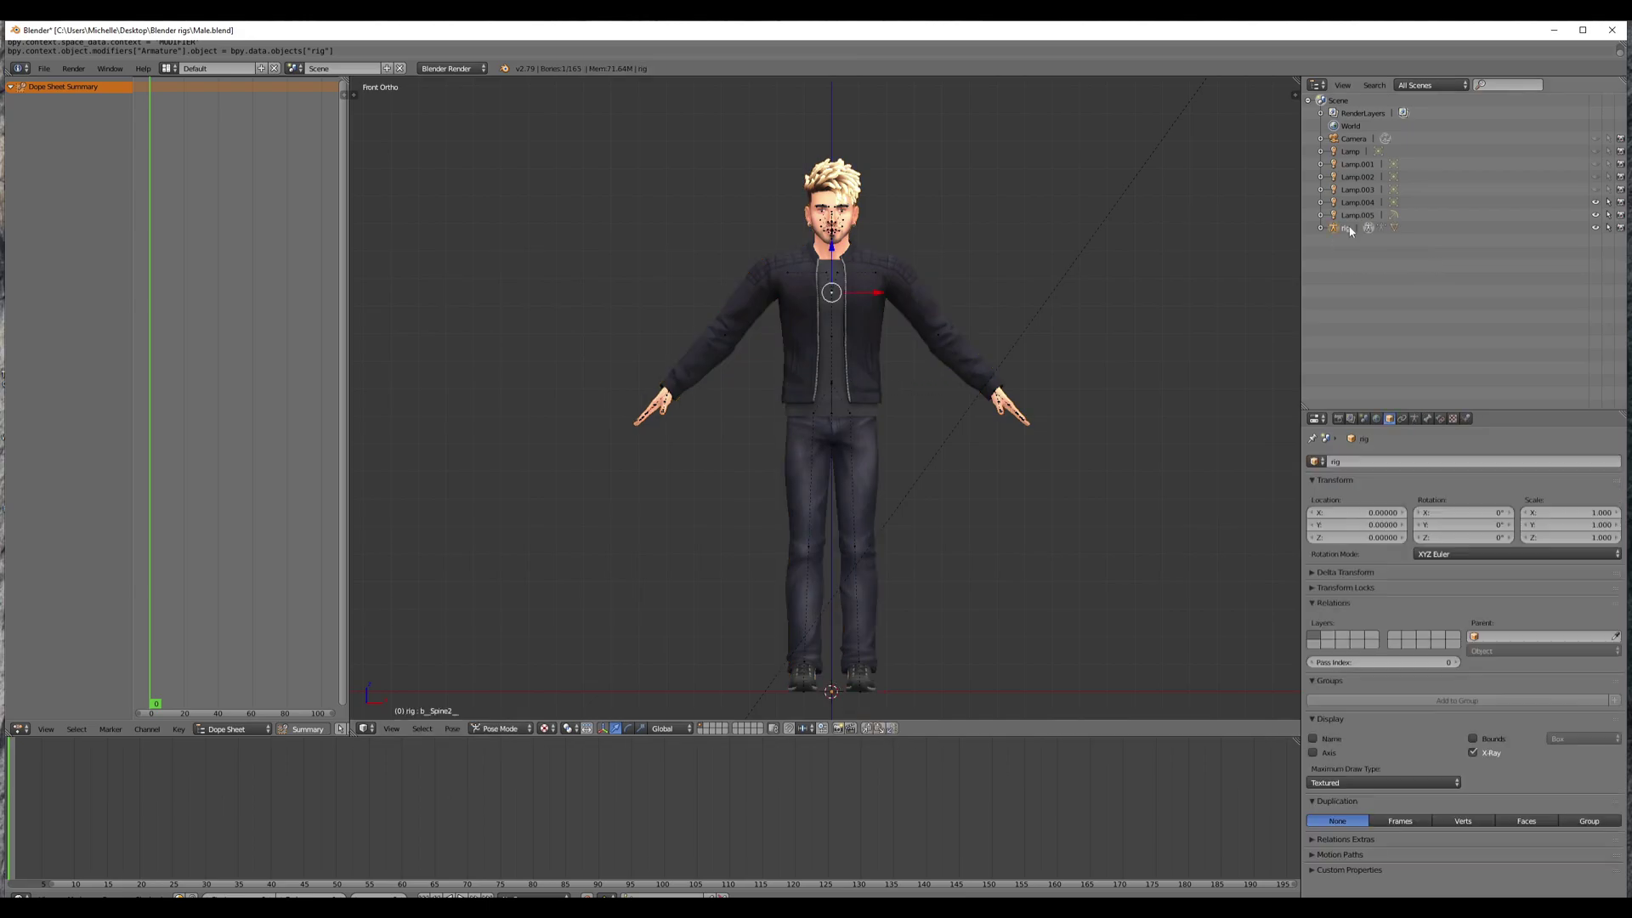
right_click(914, 340)
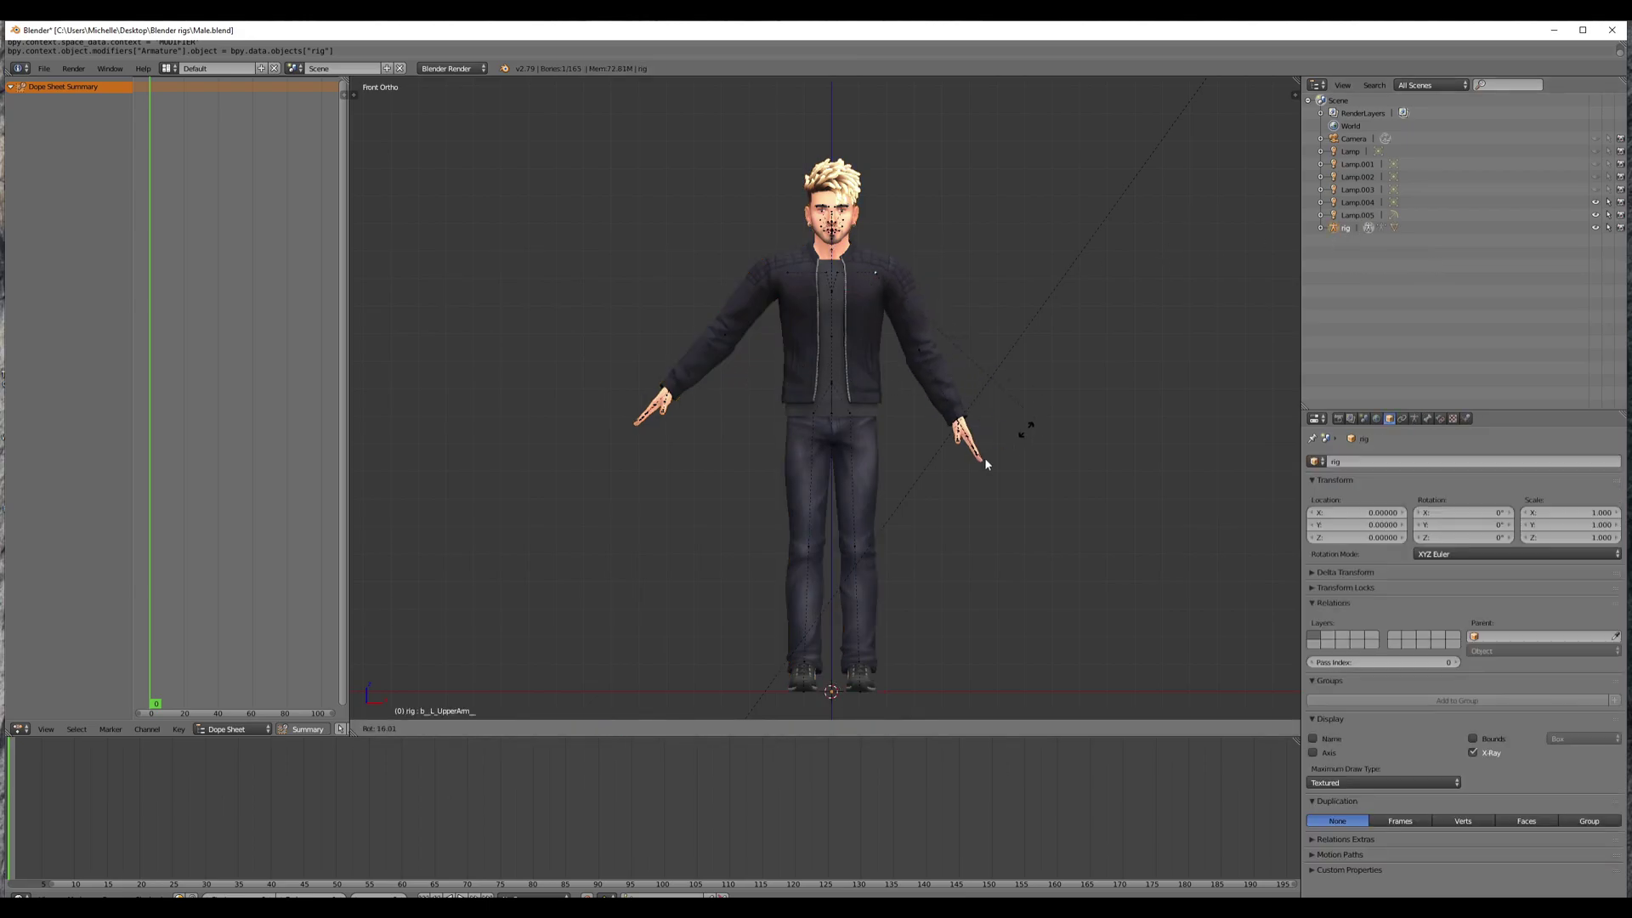
key(r)
click(1018, 354)
scroll(1019, 354, up, 5)
middle_drag(1018, 353, 927, 461)
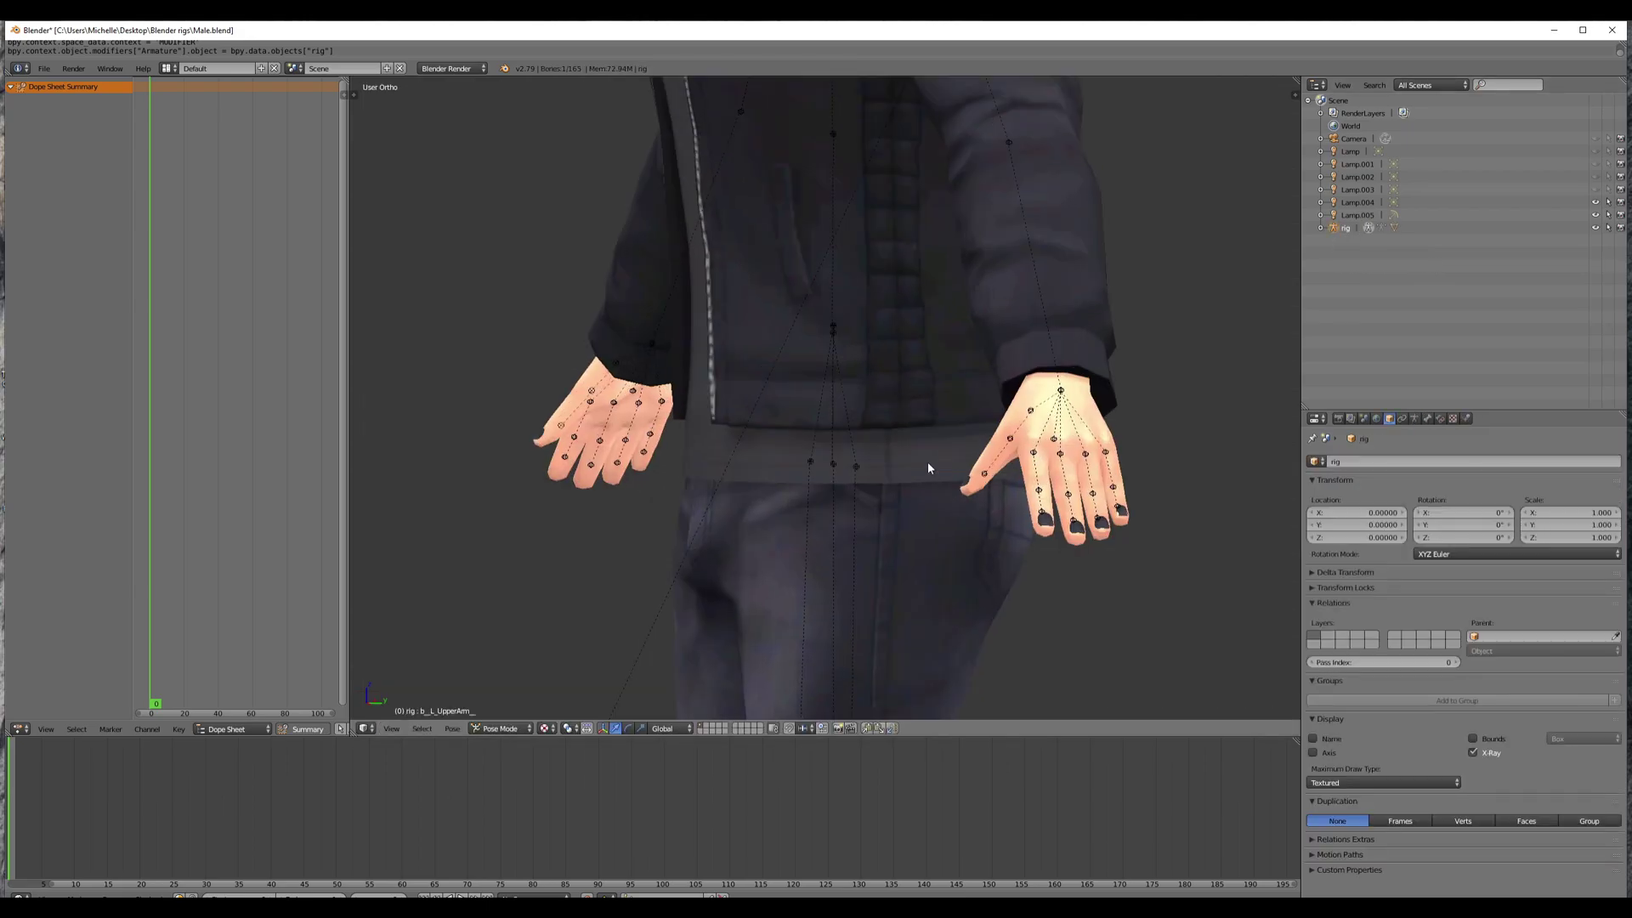
key(r)
click(1011, 466)
Step: Try rotating the left index finger bone, cancel it, and orbit back to face the character
right_click(1017, 457)
key(r)
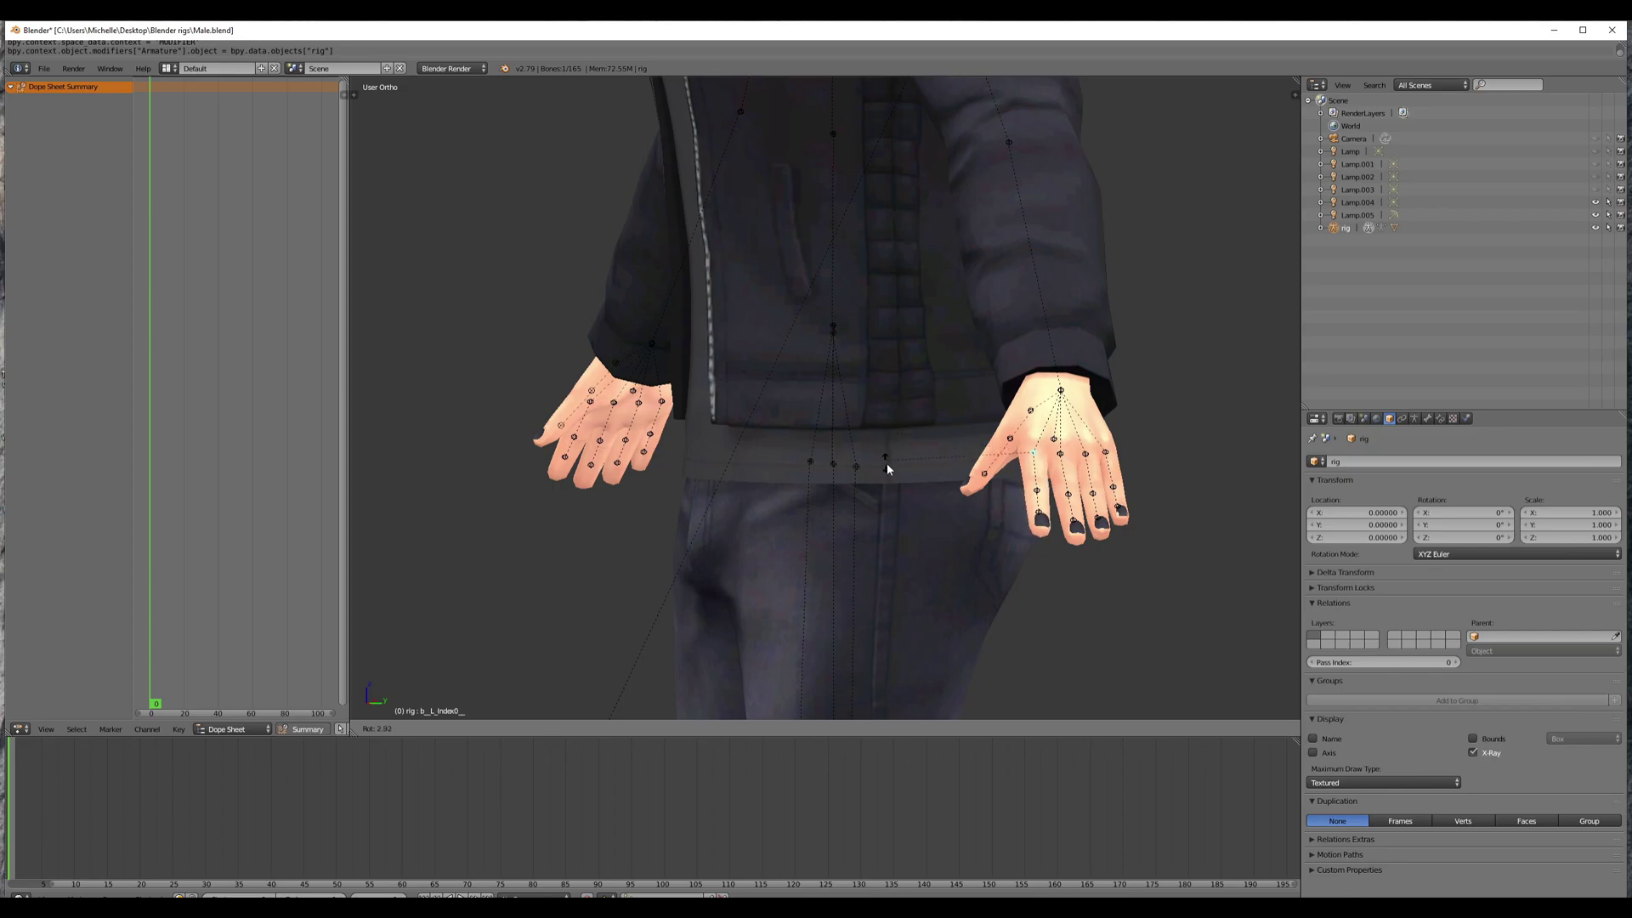
right_click(886, 463)
scroll(1029, 471, down, 6)
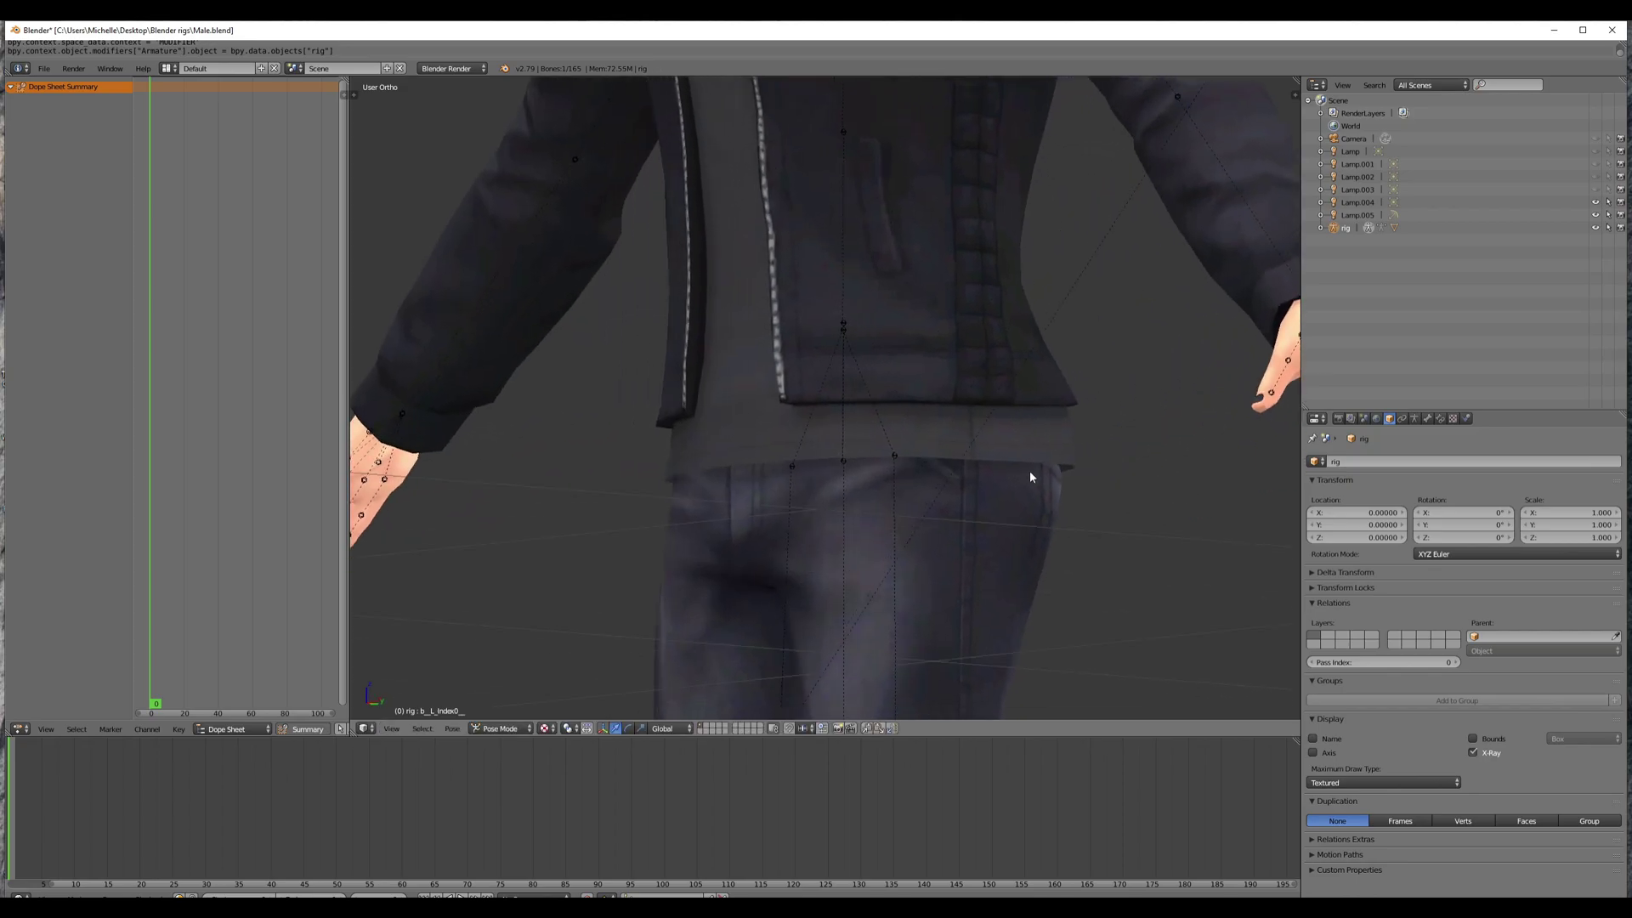
middle_drag(980, 429, 914, 404)
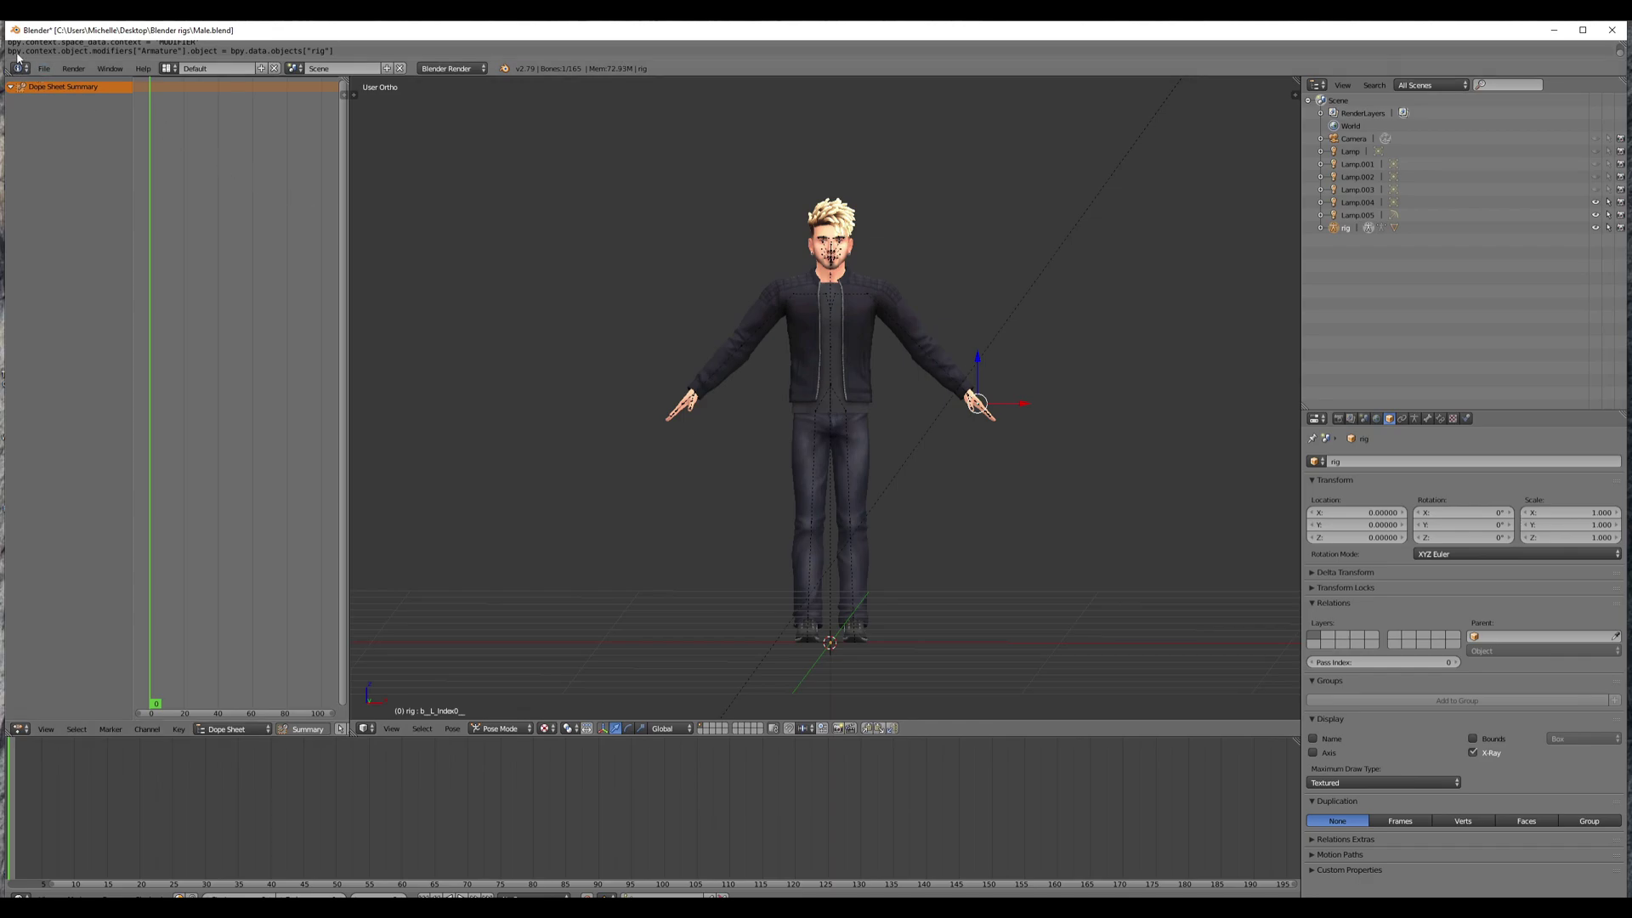
click(44, 69)
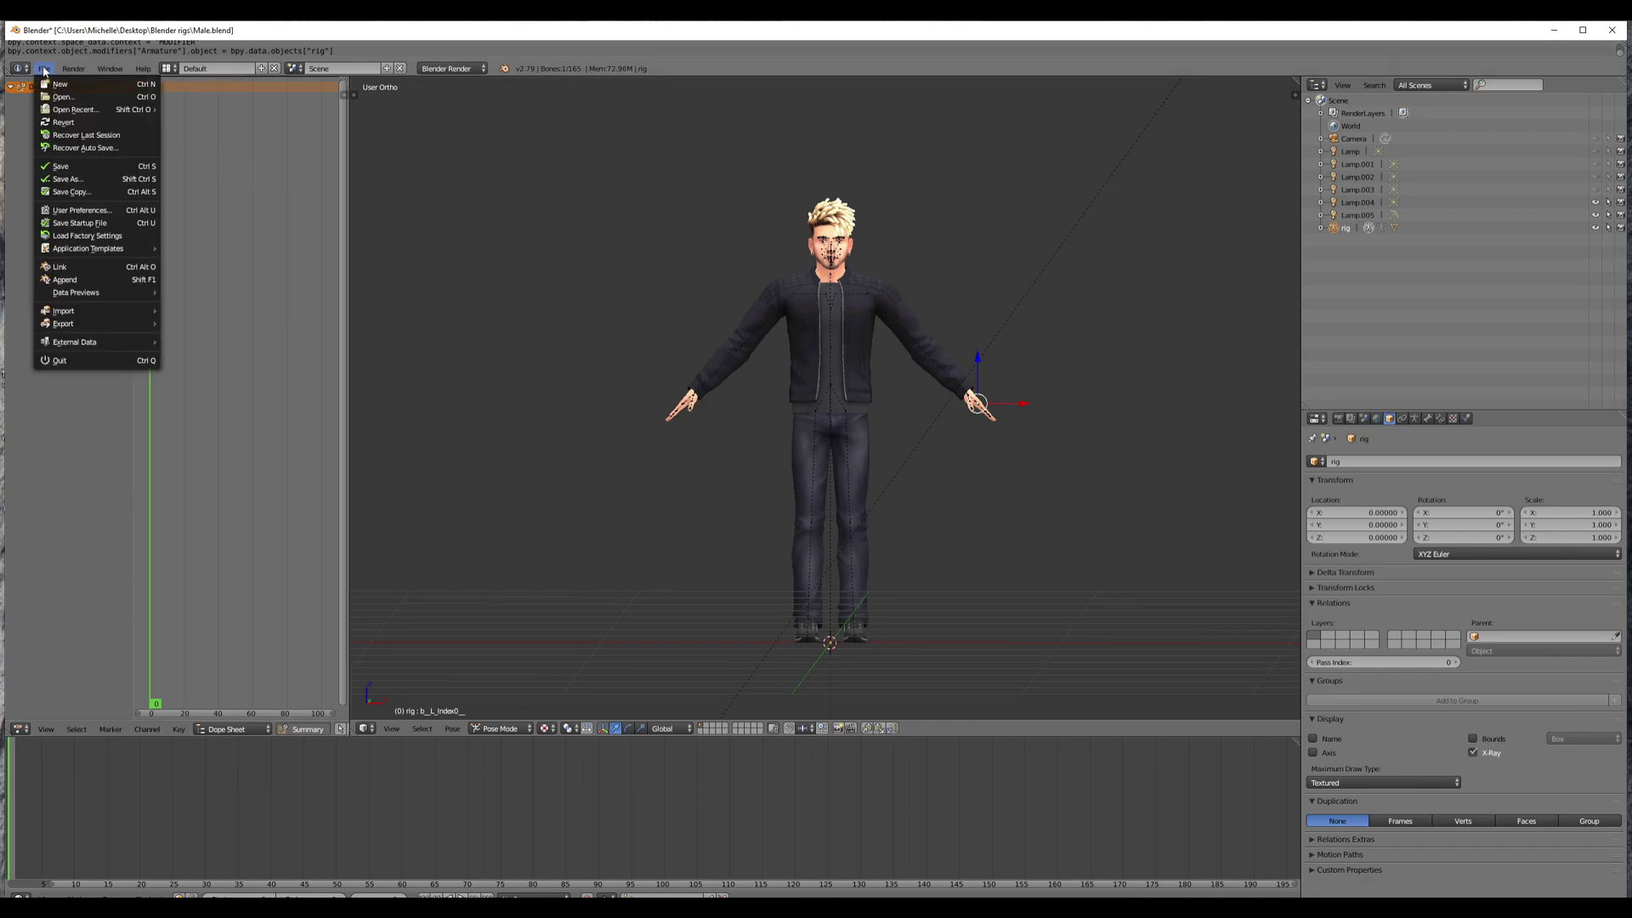
Step: Save the scene as Jayce.blend in the Blender rigs folder, replacing the Male.blend name
click(74, 184)
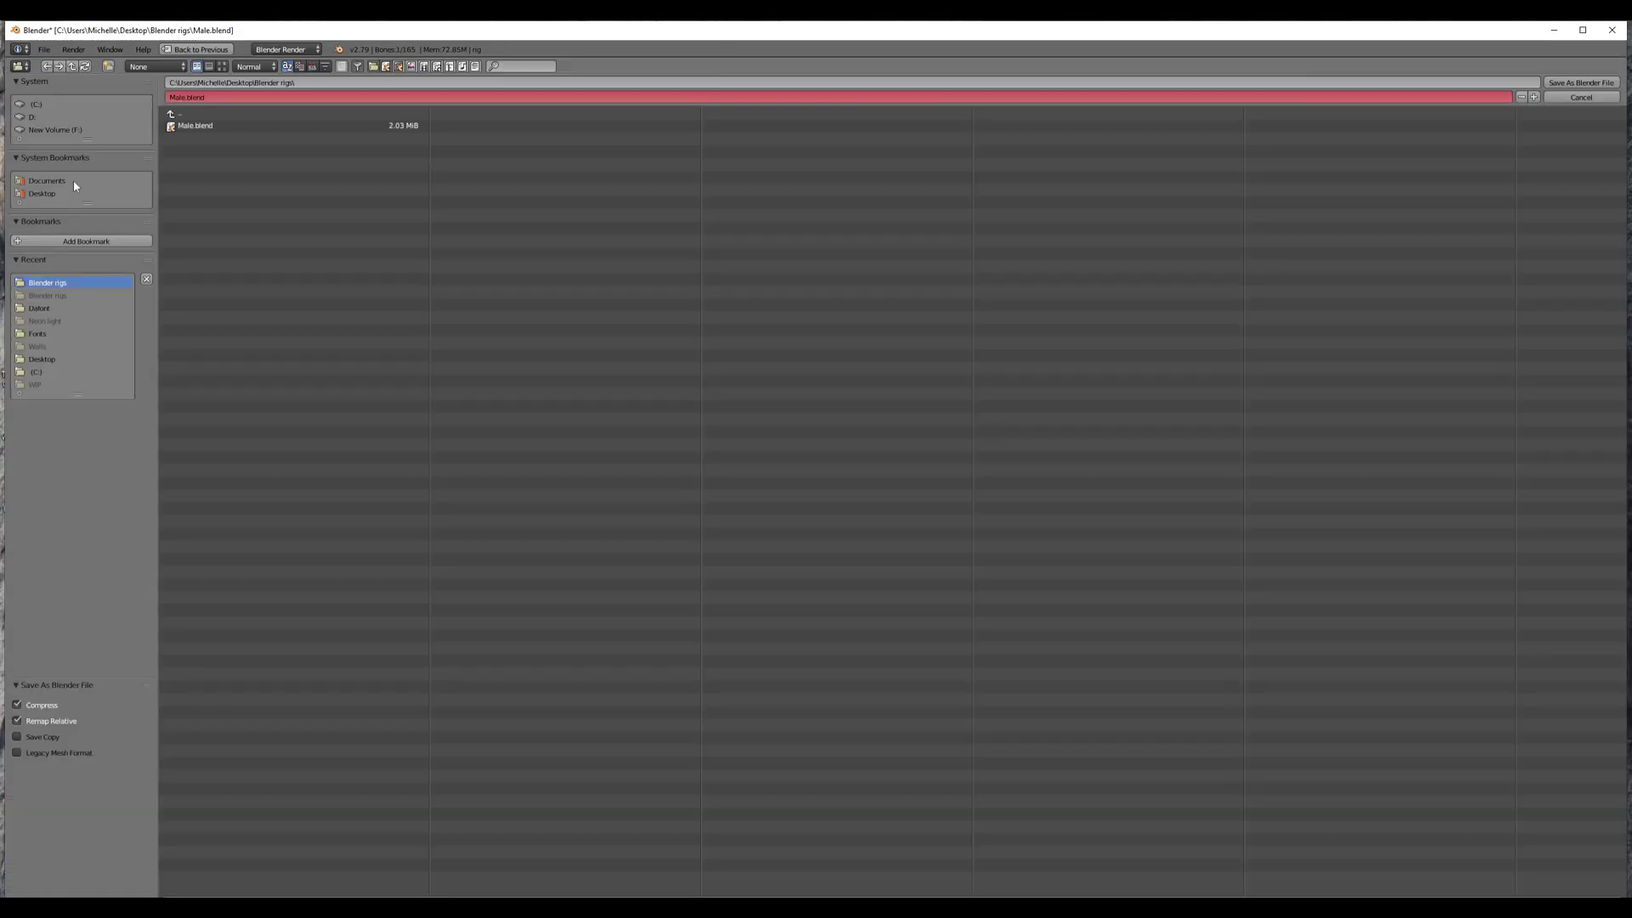
click(189, 97)
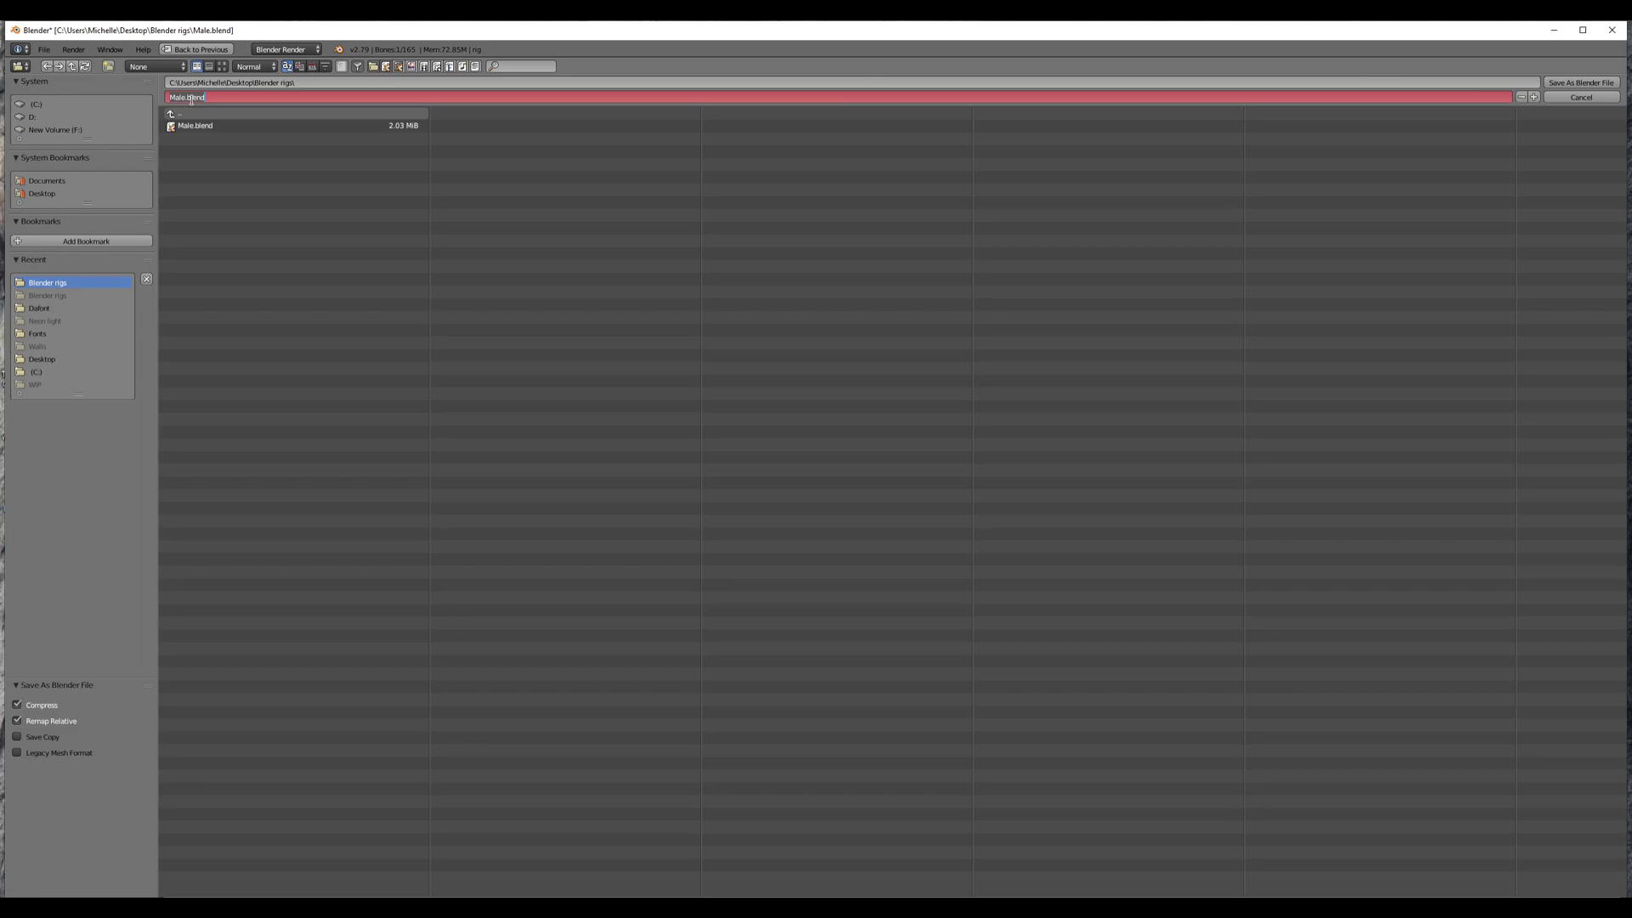
key(BackSpace)
click(1569, 85)
click(1569, 85)
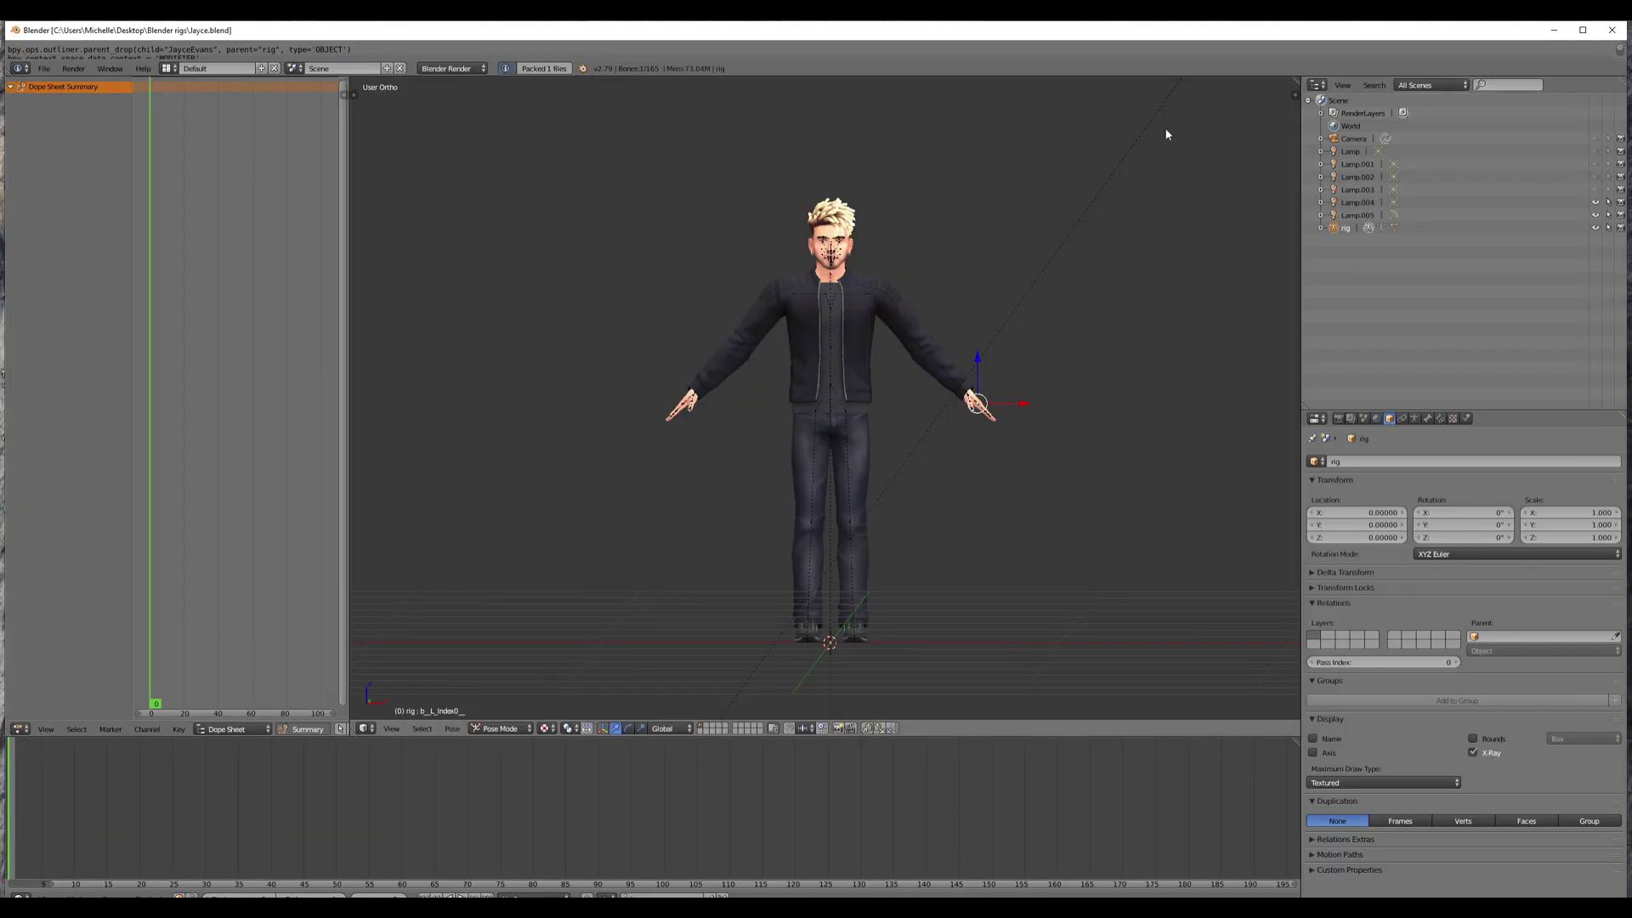
Step: Close Blender and reopen Jayce.blend from Explorer
click(1612, 30)
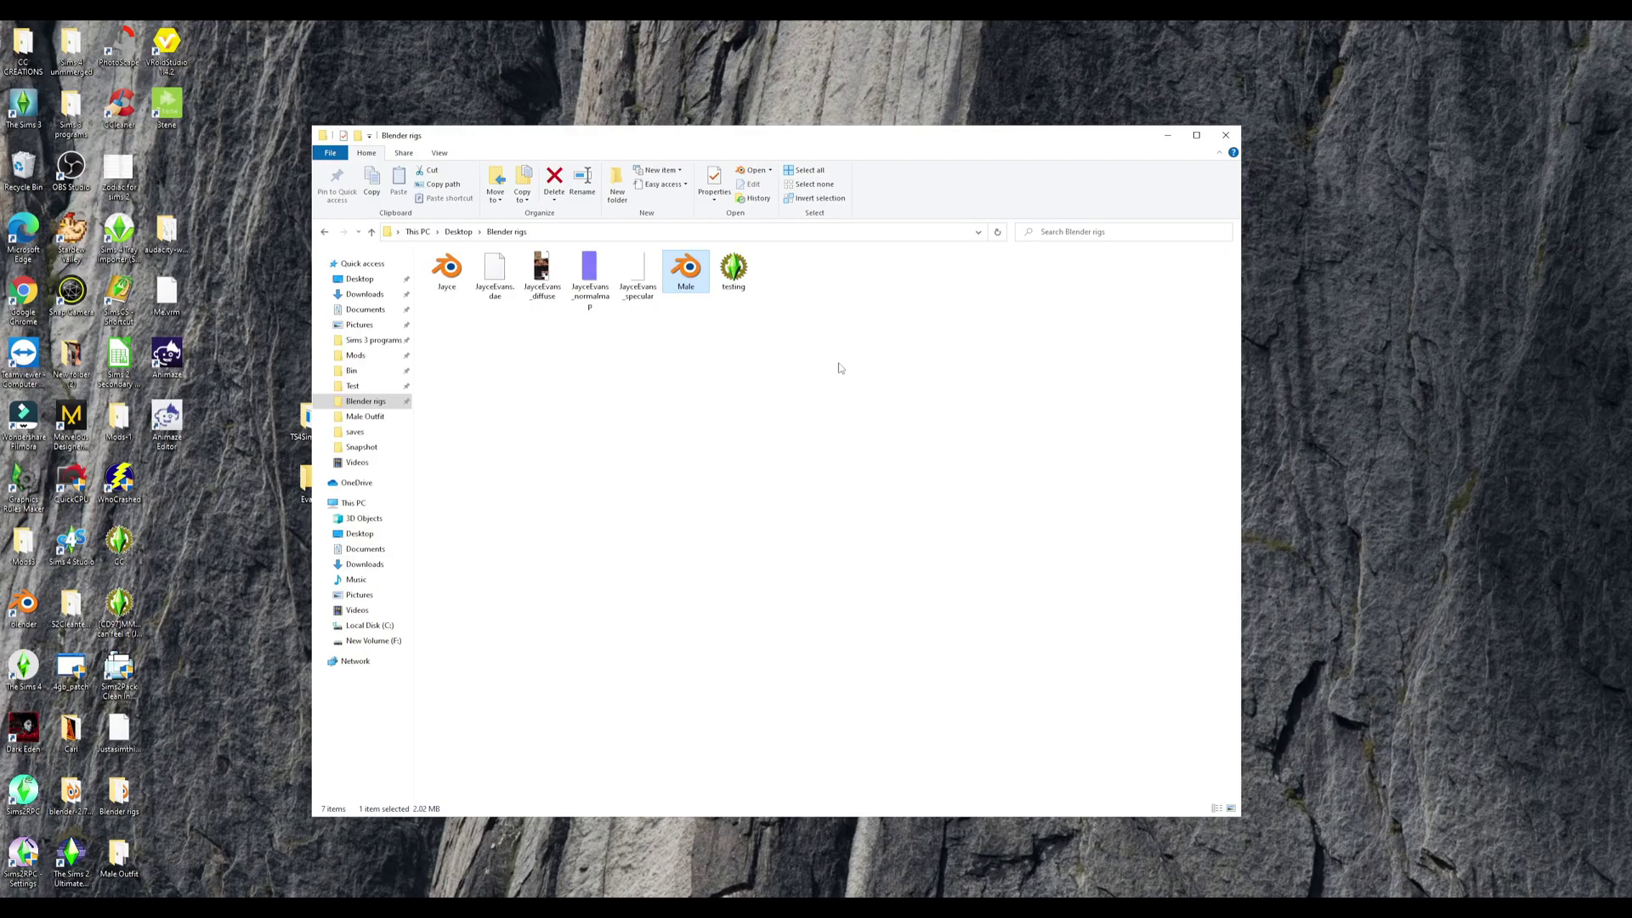
click(442, 281)
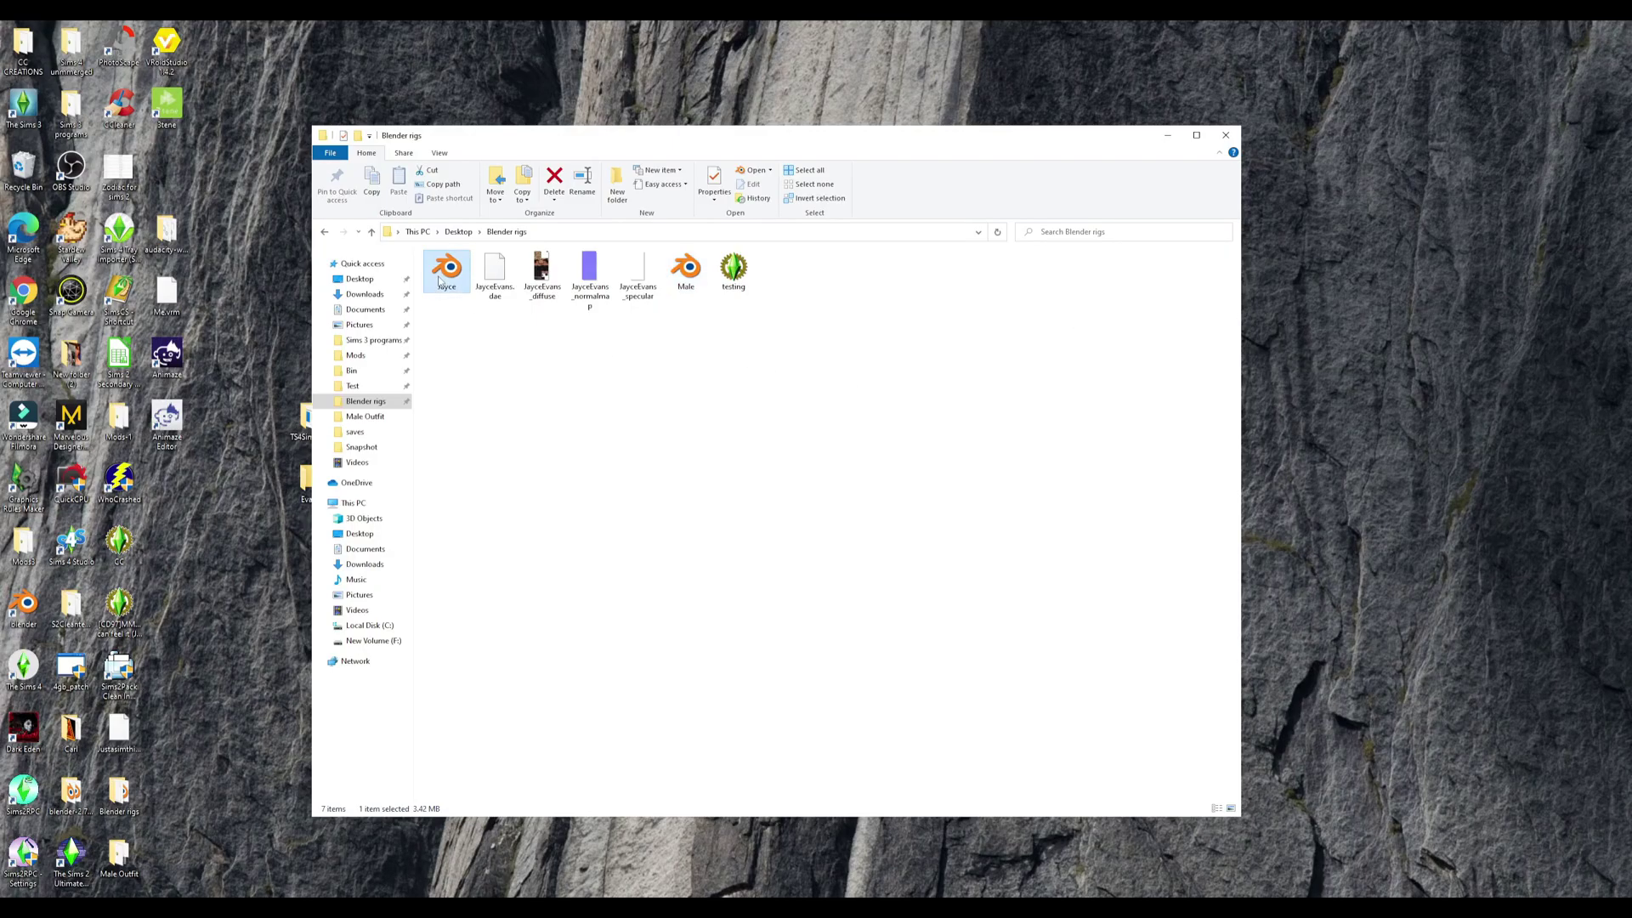
double_click(443, 274)
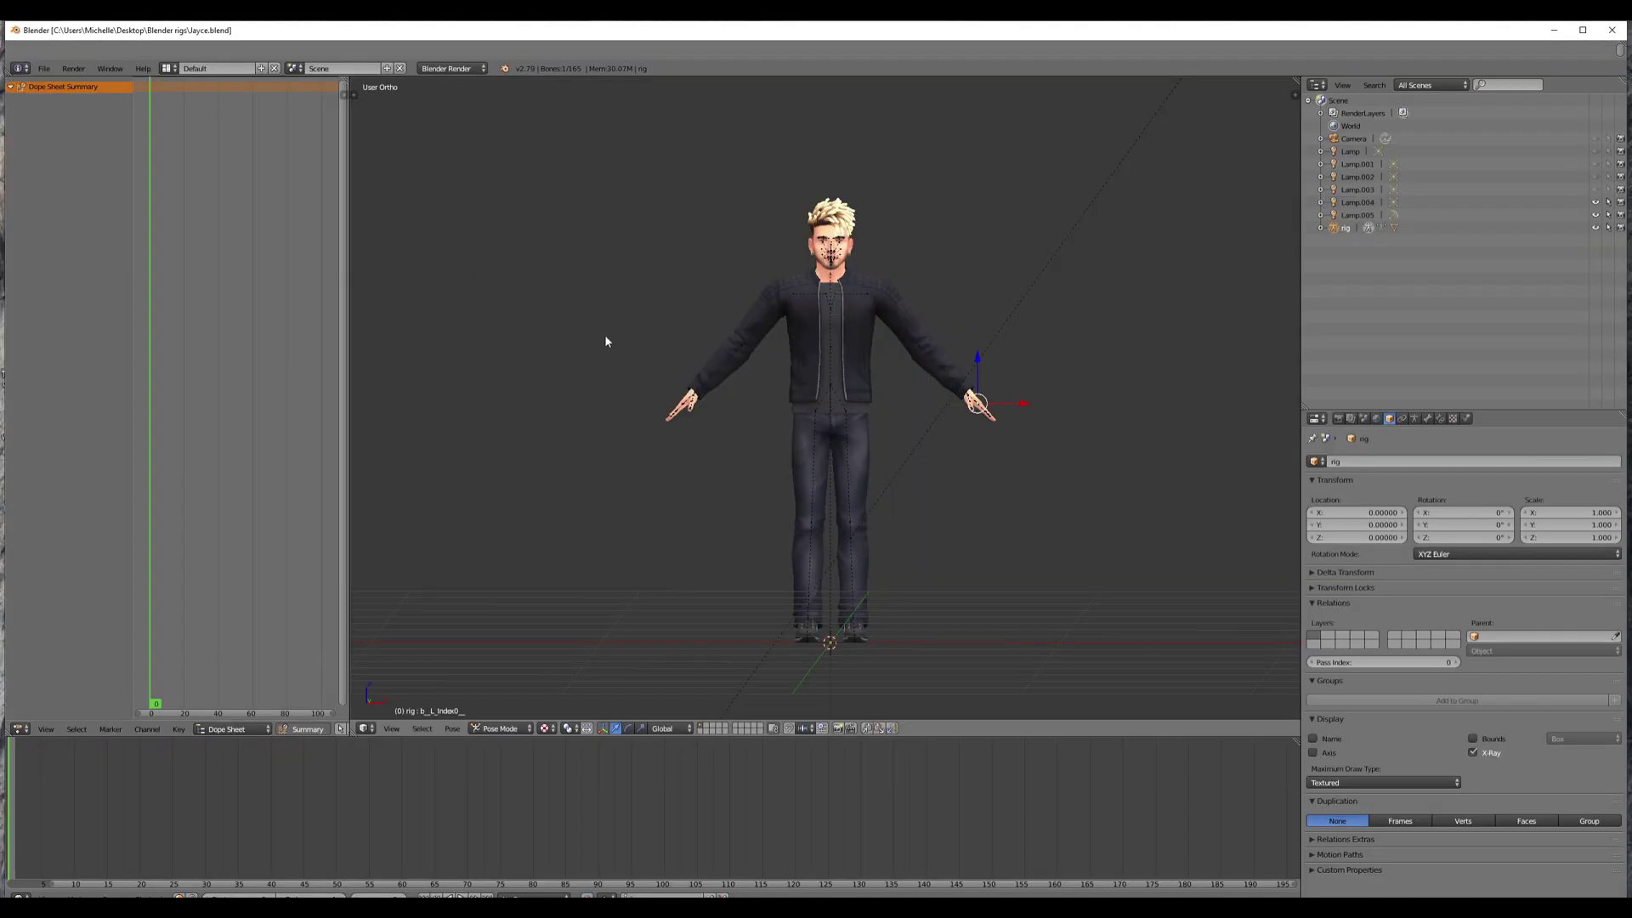
scroll(604, 335, up, 2)
right_click(741, 292)
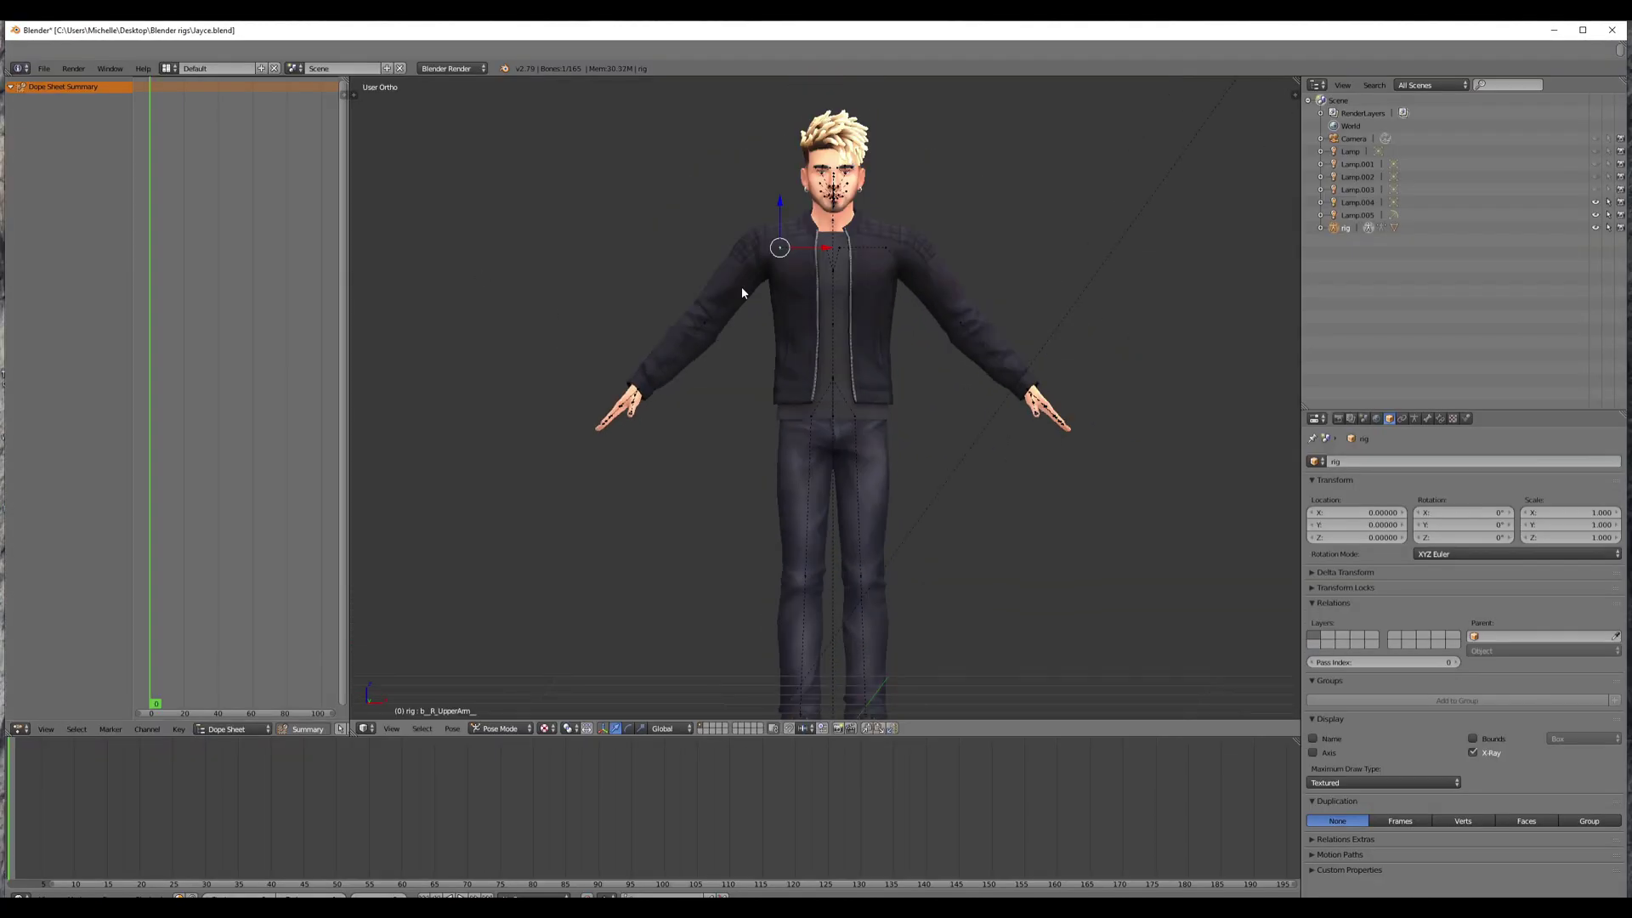